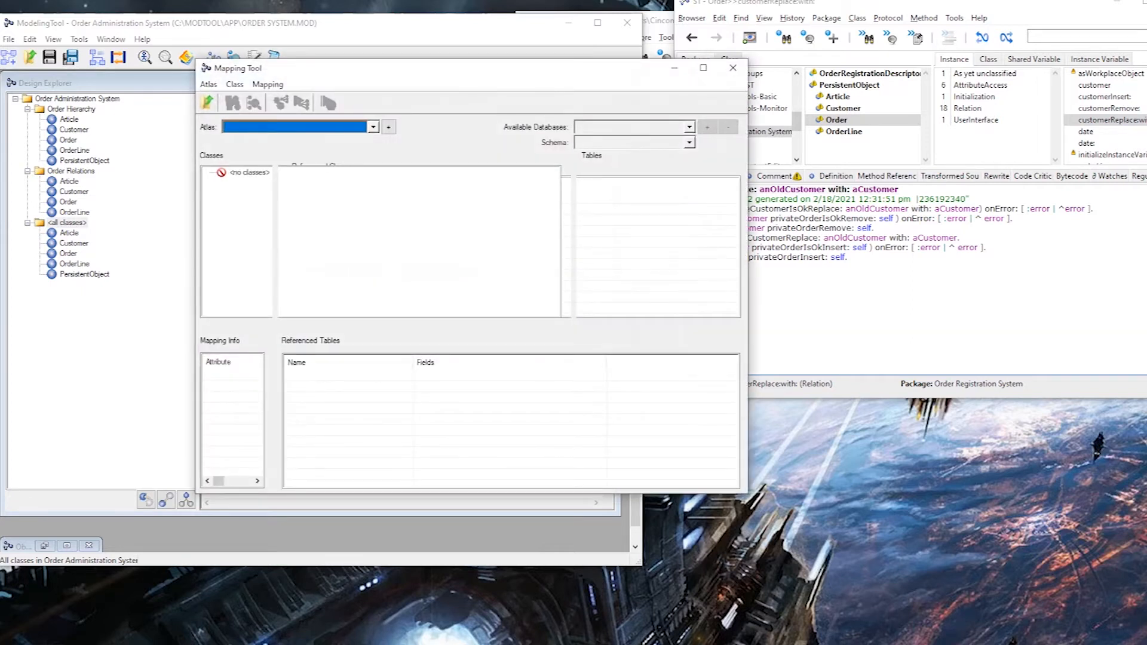
Step: Maximize the Mapping Tool and create a new atlas named OSA without Active Record
{"action": "left_click", "coordinate": [703, 68]}
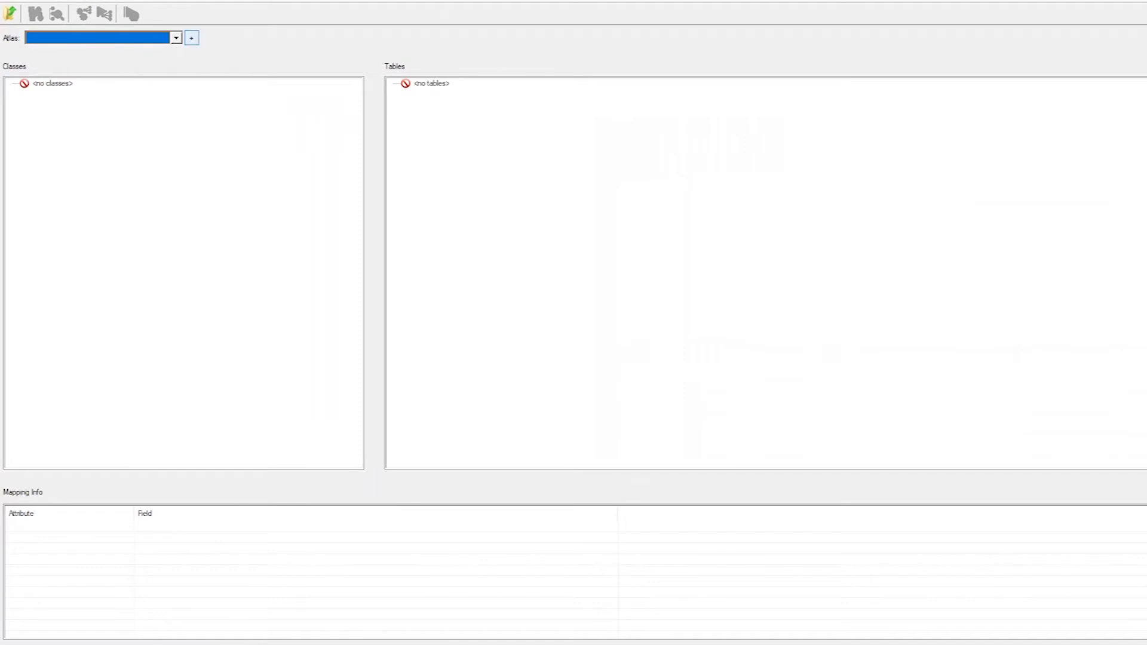
{"action": "left_click", "coordinate": [192, 38]}
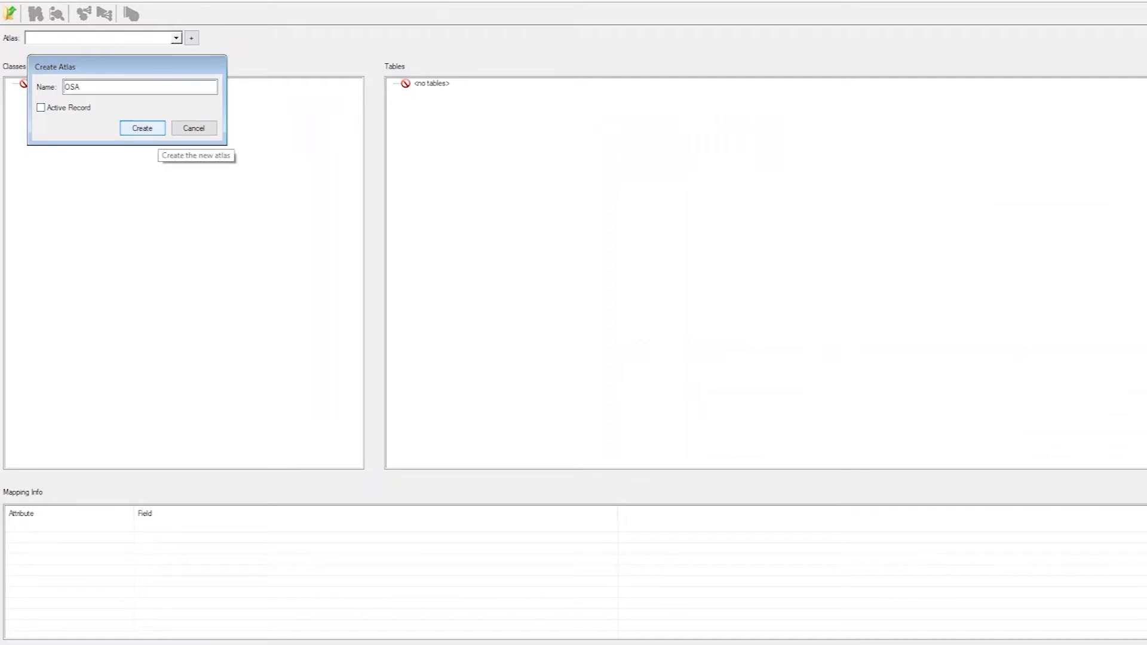
{"action": "left_click", "coordinate": [142, 128]}
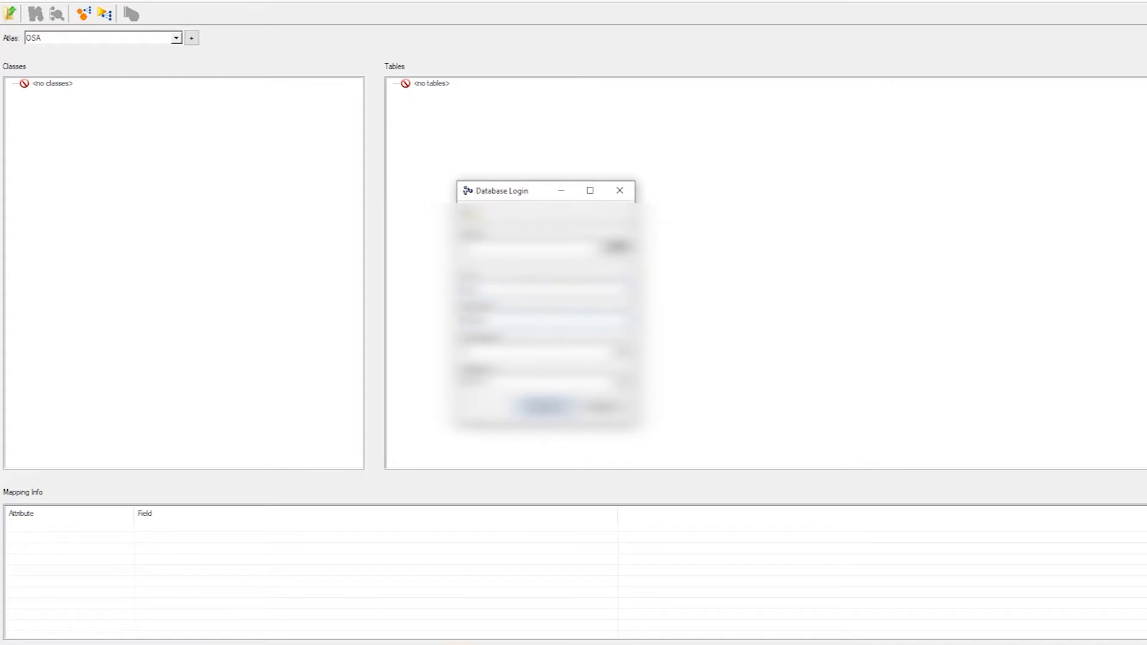
Step: Fill in the database login with the user name, password and connection details, choose the database entry, and connect
{"action": "type", "text": "•••"}
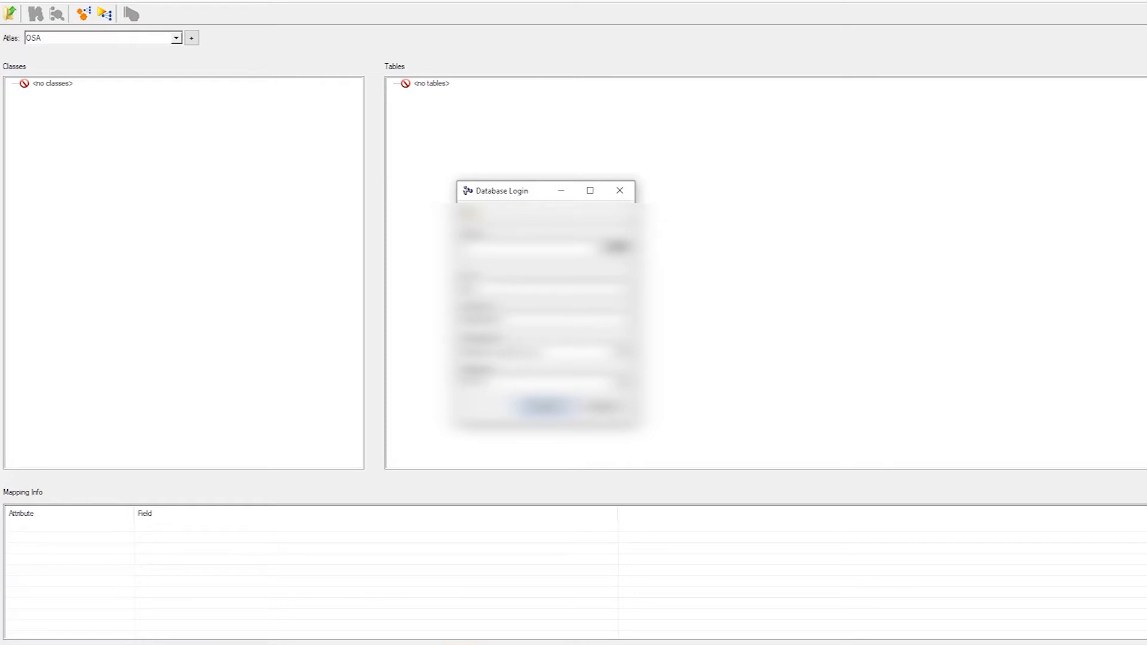
{"action": "type", "text": "om"}
{"action": "key", "text": "Tab"}
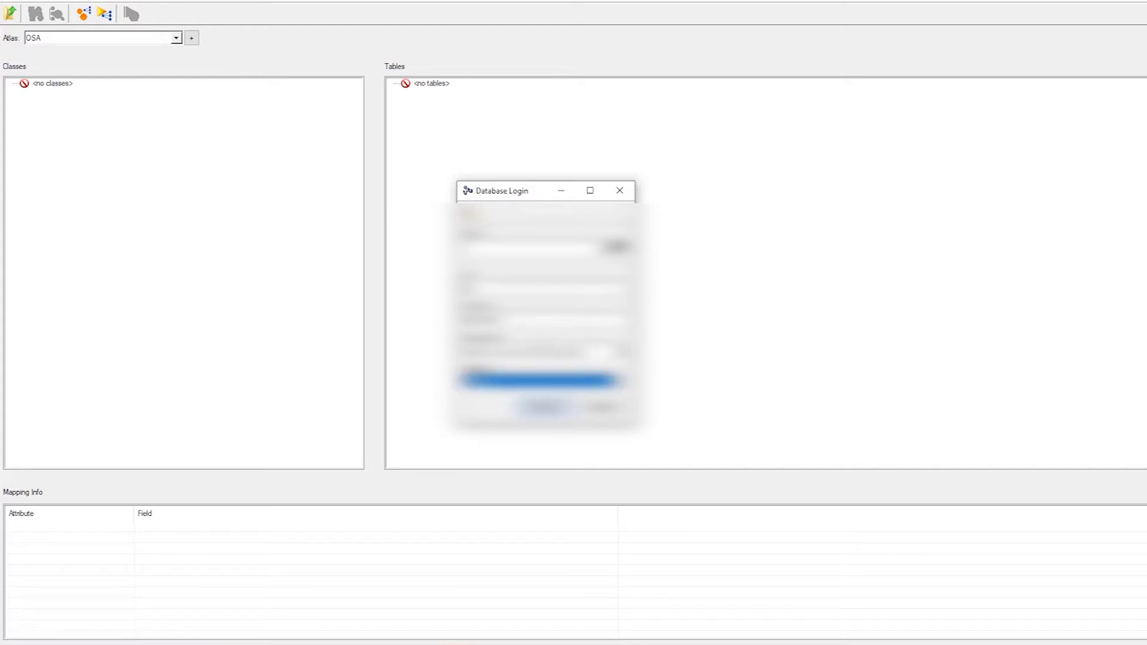
{"action": "left_click", "coordinate": [623, 381]}
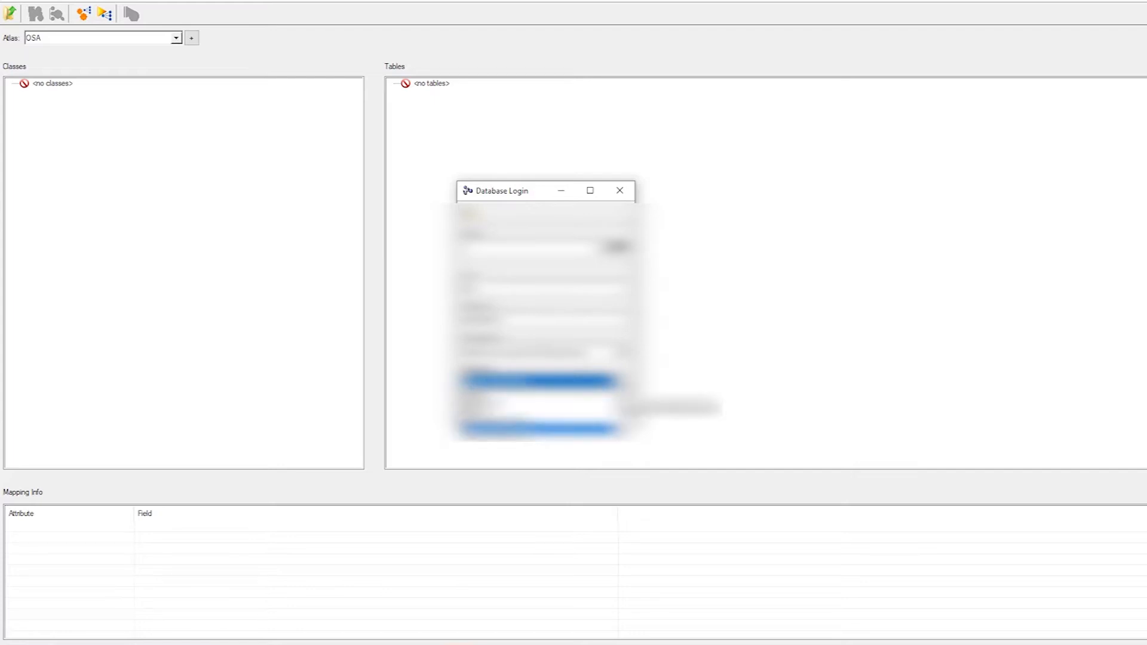
{"action": "left_click", "coordinate": [542, 420]}
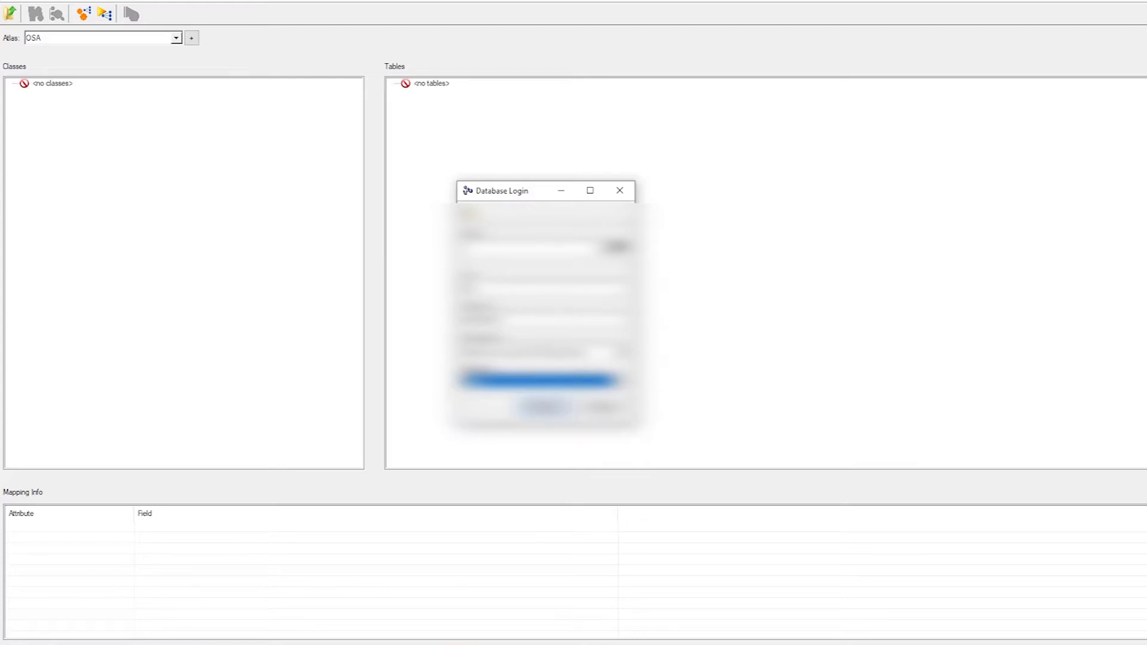
{"action": "left_click", "coordinate": [623, 381]}
{"action": "scroll", "coordinate": [542, 412], "scroll_direction": "down", "scroll_amount": 2}
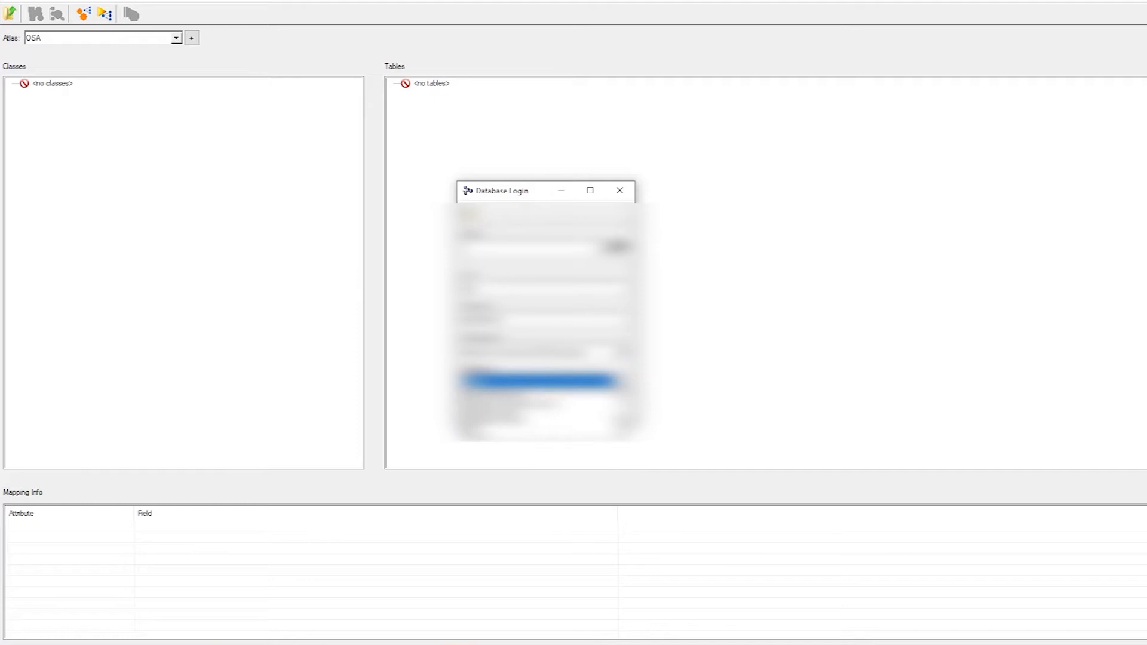
{"action": "left_click", "coordinate": [543, 414]}
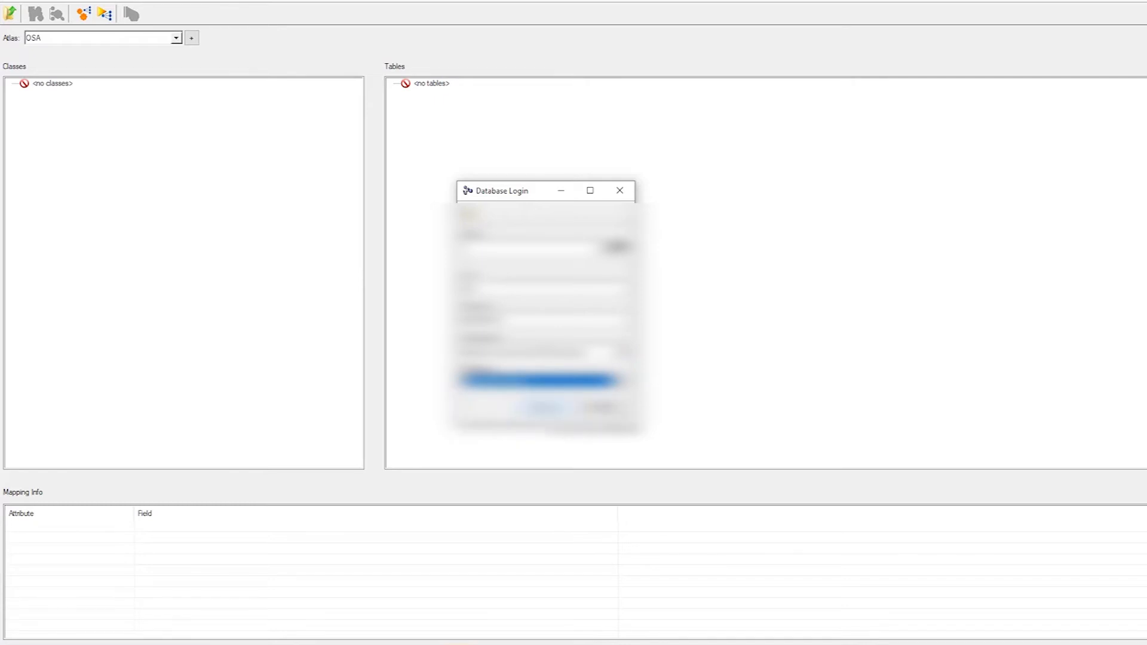
{"action": "left_click", "coordinate": [543, 407]}
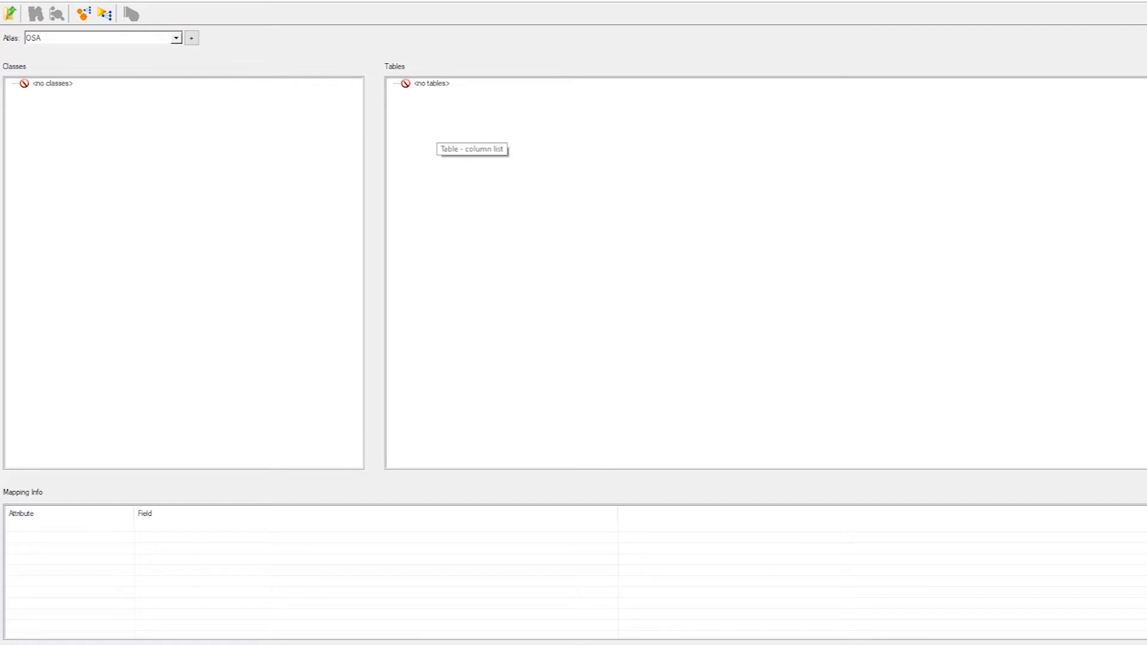
{"action": "right_click", "coordinate": [425, 83]}
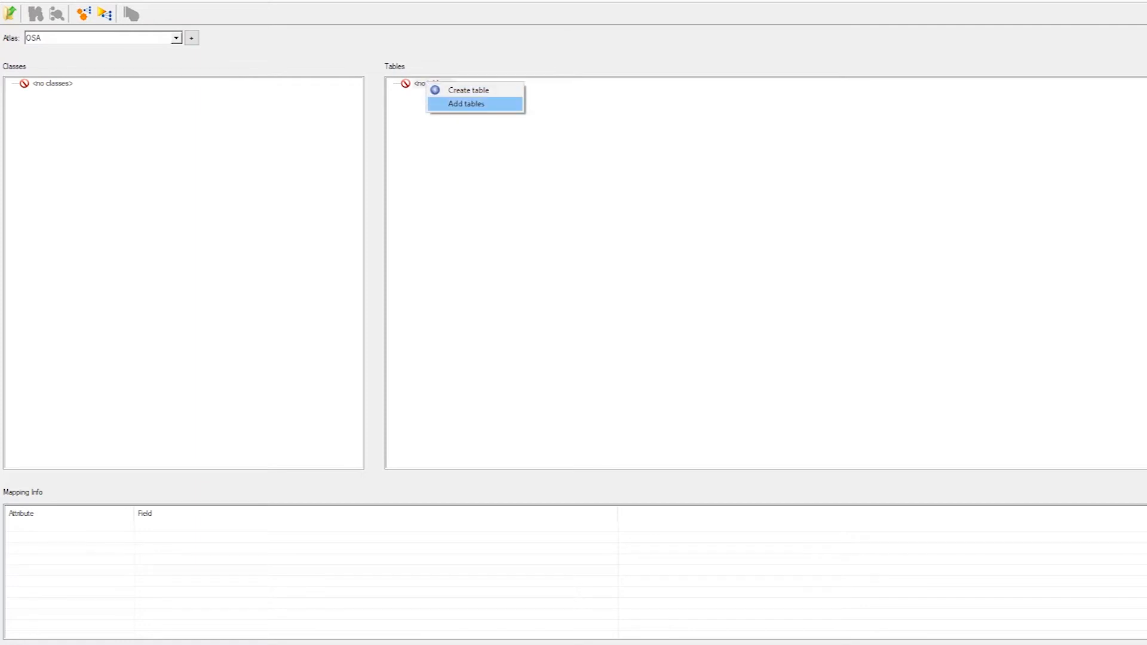
{"action": "left_click", "coordinate": [466, 104]}
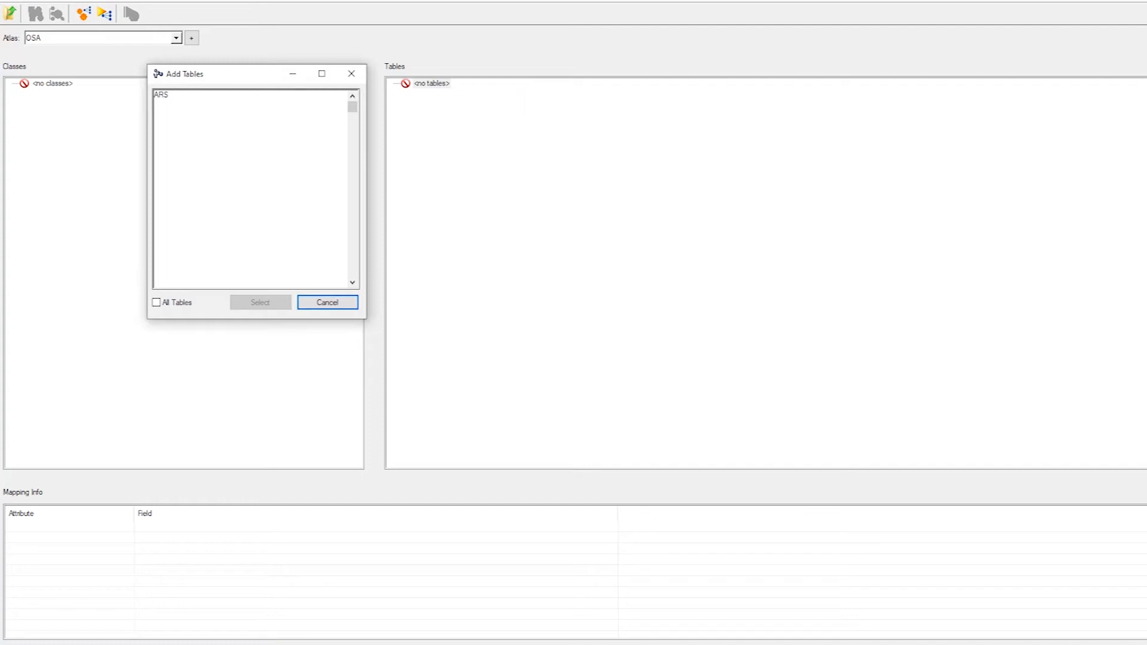
{"action": "left_click", "coordinate": [162, 95]}
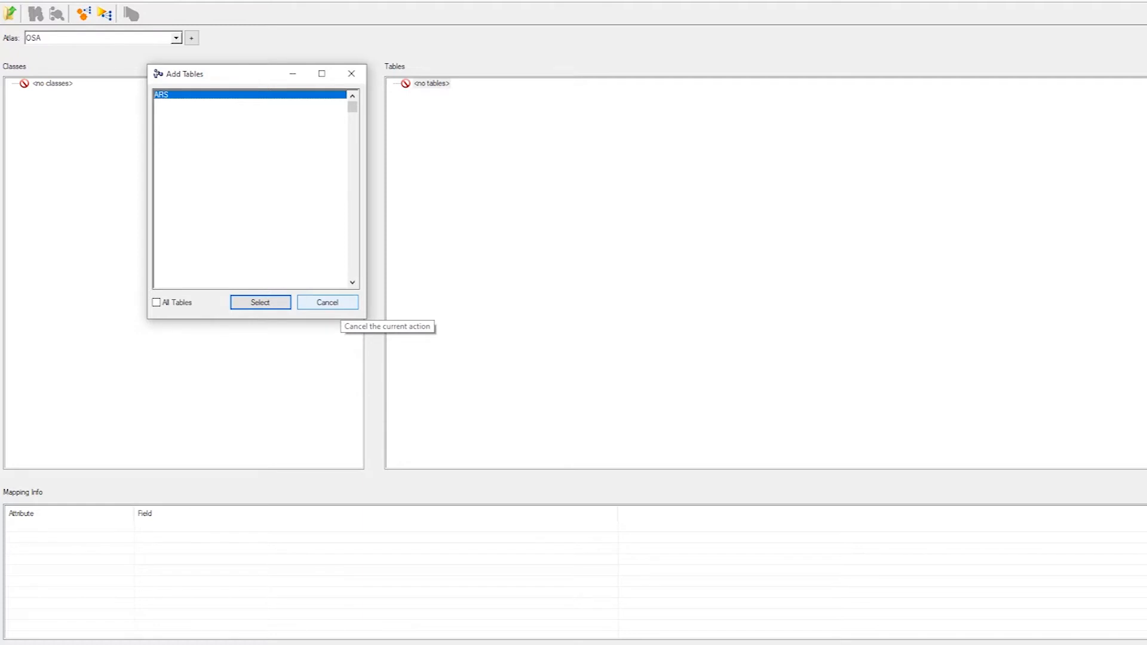
{"action": "left_click", "coordinate": [341, 304]}
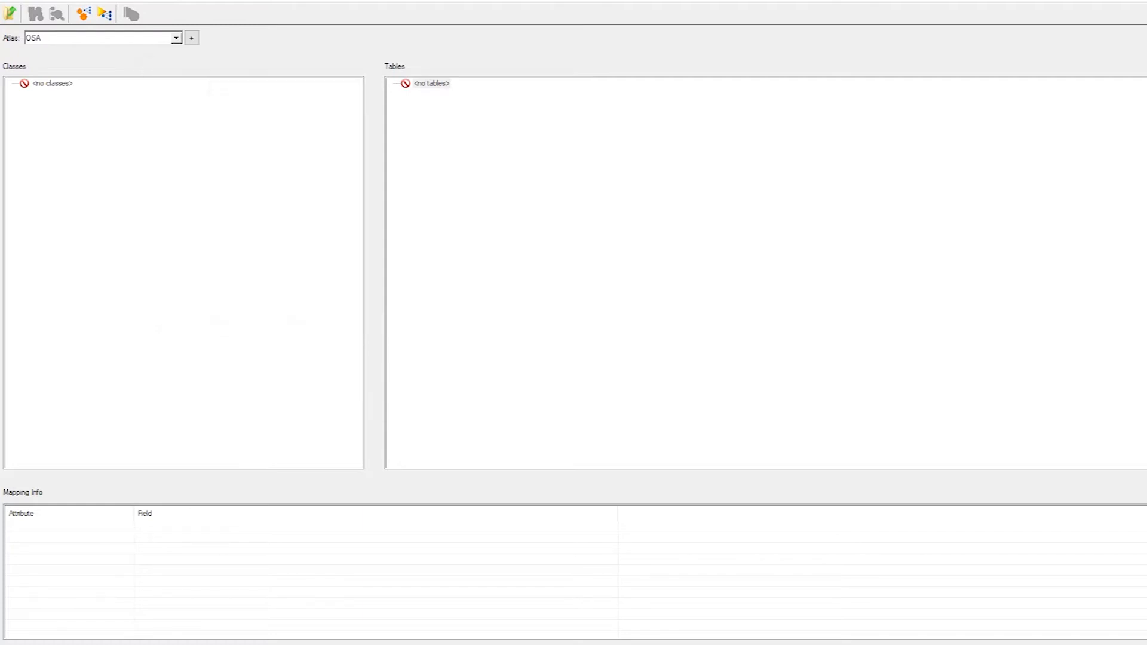
Step: Start adding classes to the atlas and browse candidates in the Core namespace, the Aida-Demos package, and all classes matching "Mapping"
{"action": "right_click", "coordinate": [52, 83]}
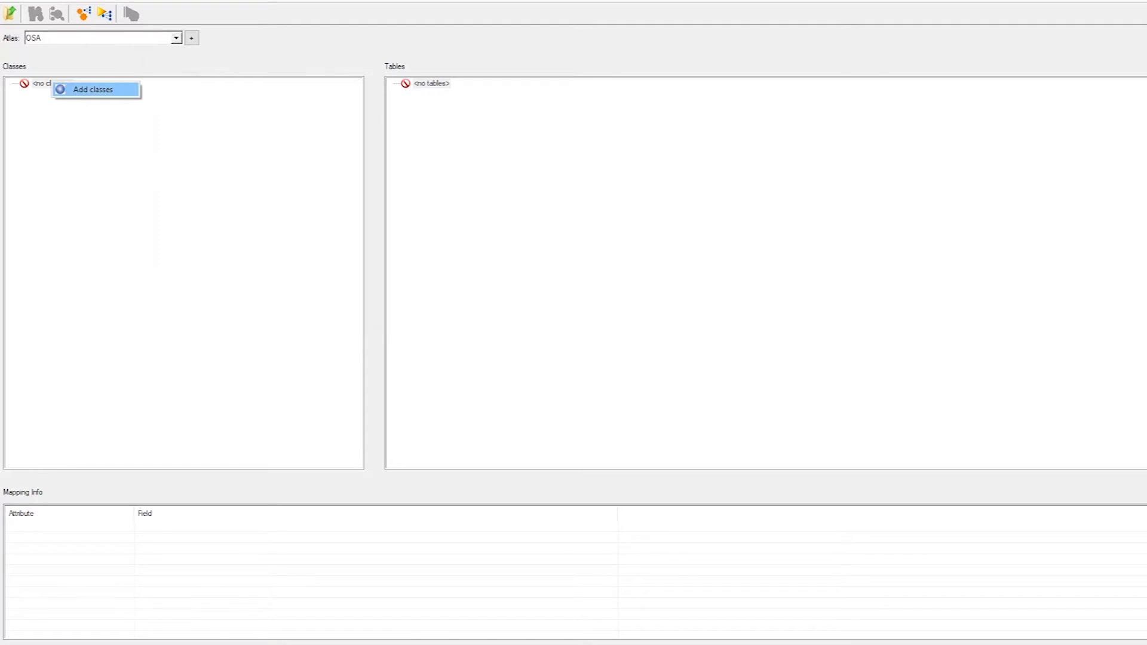
{"action": "left_click", "coordinate": [93, 89]}
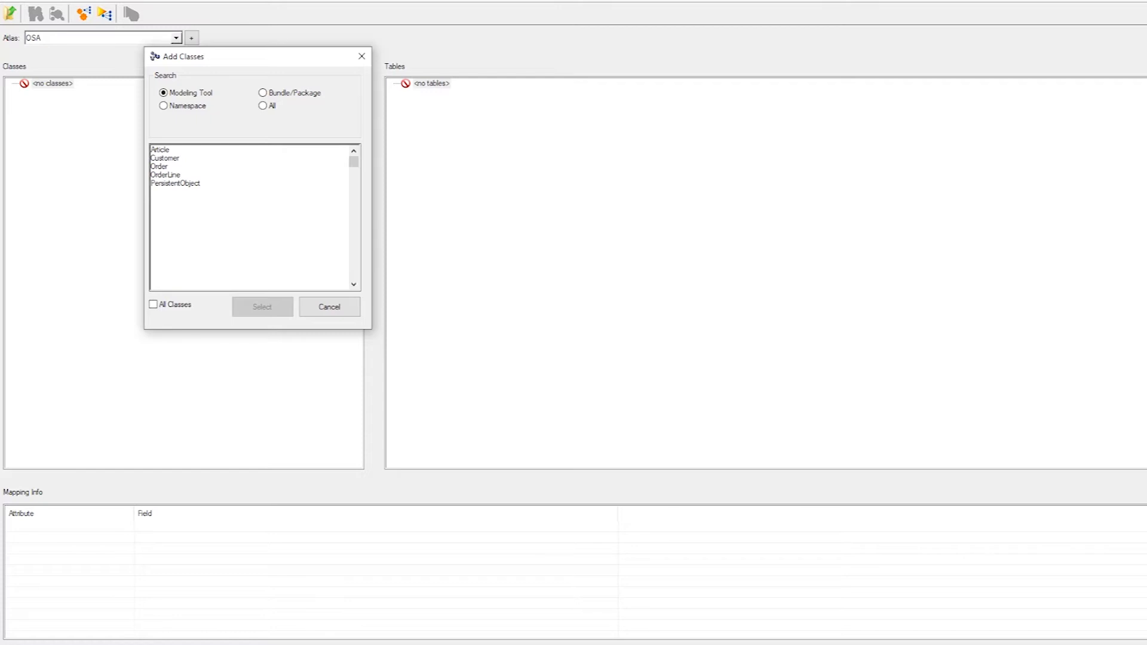
{"action": "left_click", "coordinate": [163, 105]}
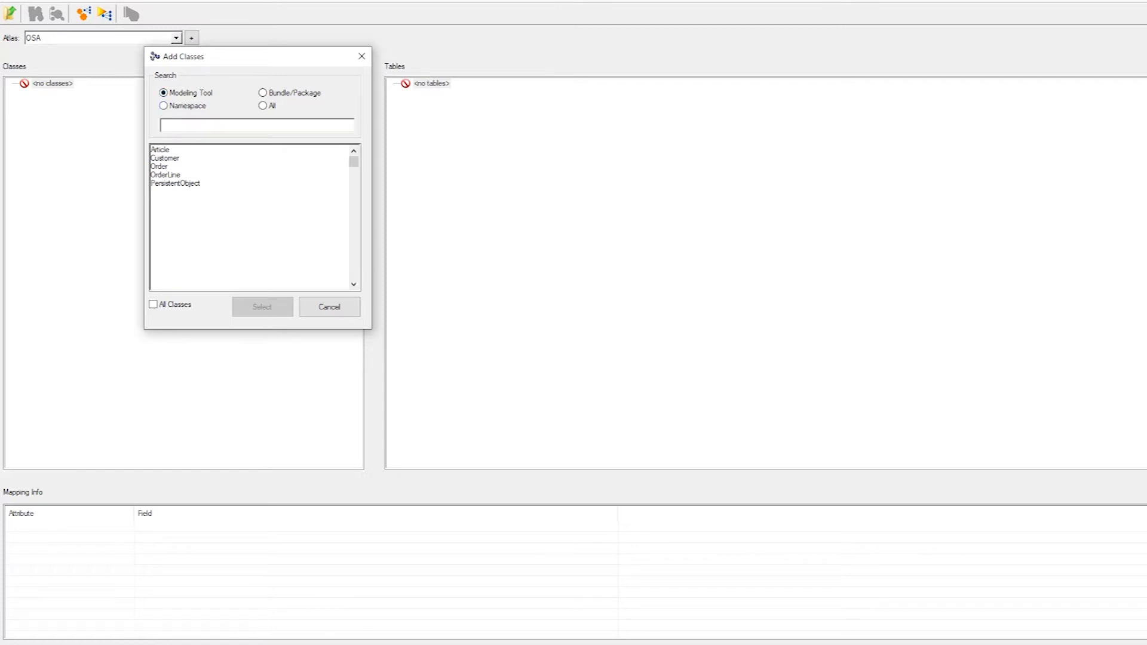
{"action": "left_click", "coordinate": [347, 126]}
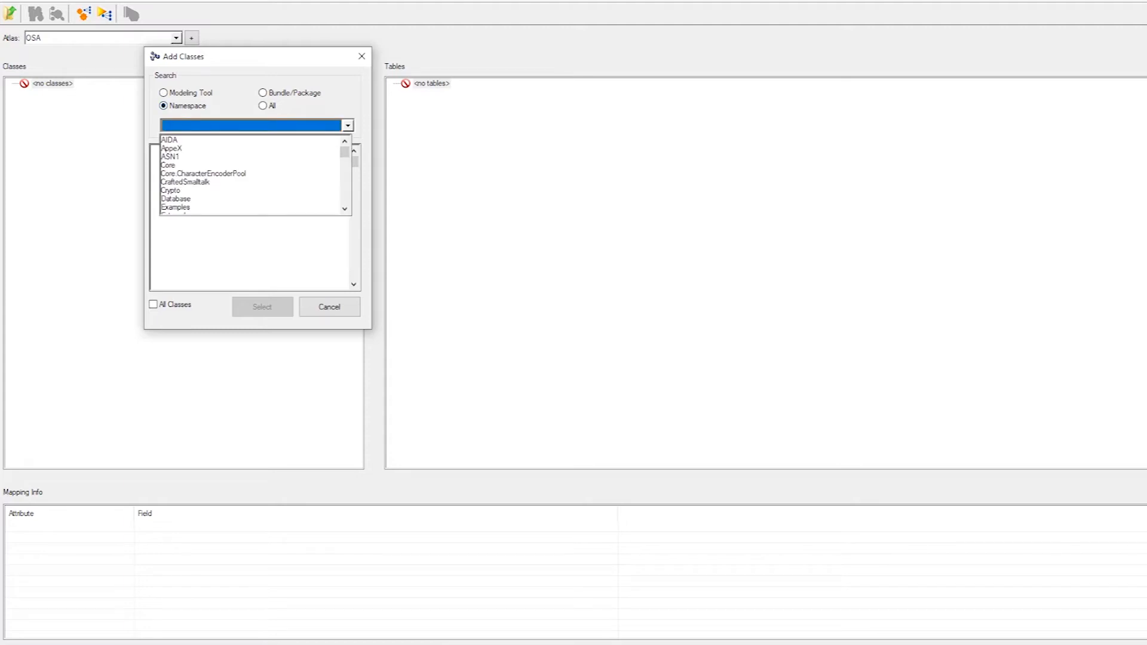
{"action": "left_click", "coordinate": [168, 165]}
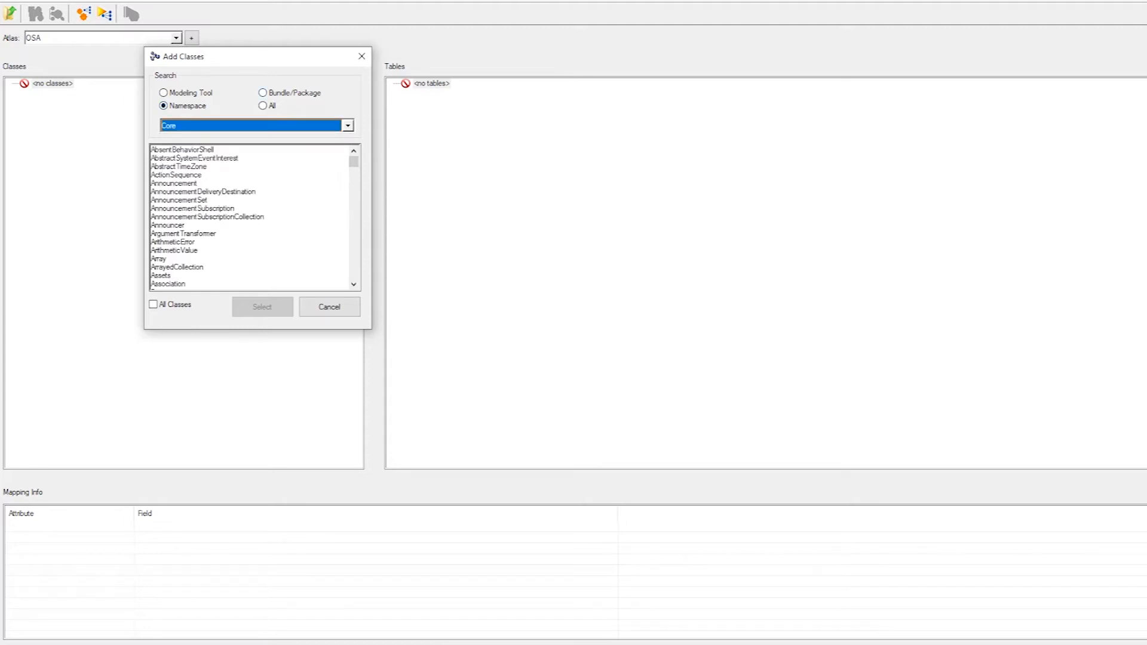
{"action": "left_click", "coordinate": [263, 93]}
{"action": "left_click", "coordinate": [348, 126]}
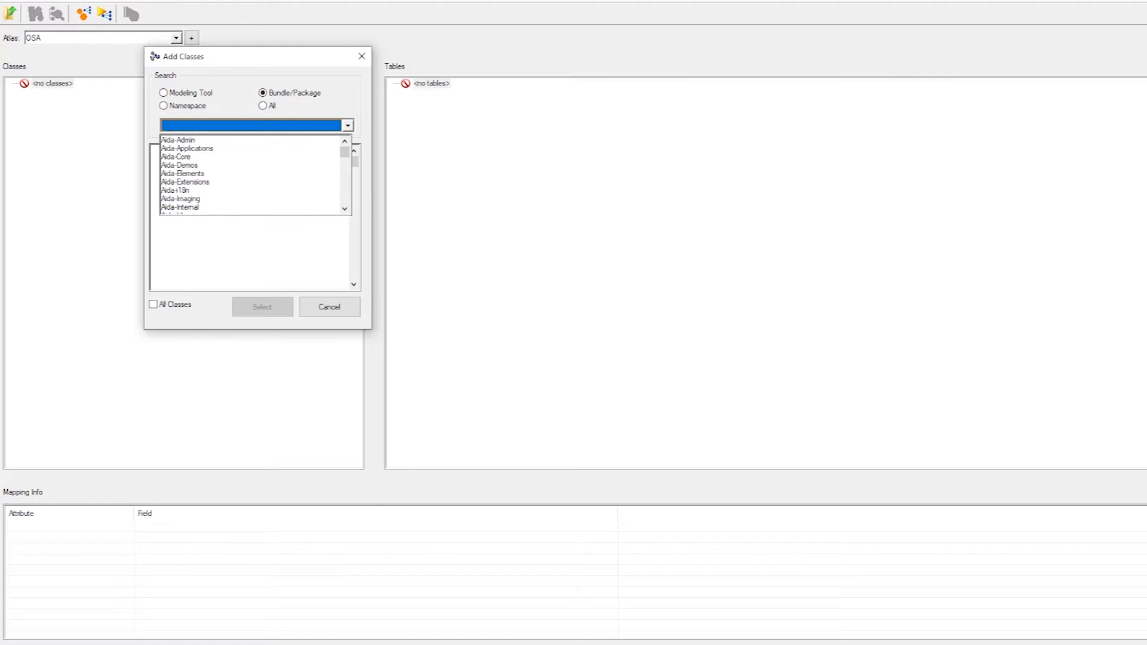
{"action": "left_click", "coordinate": [180, 165]}
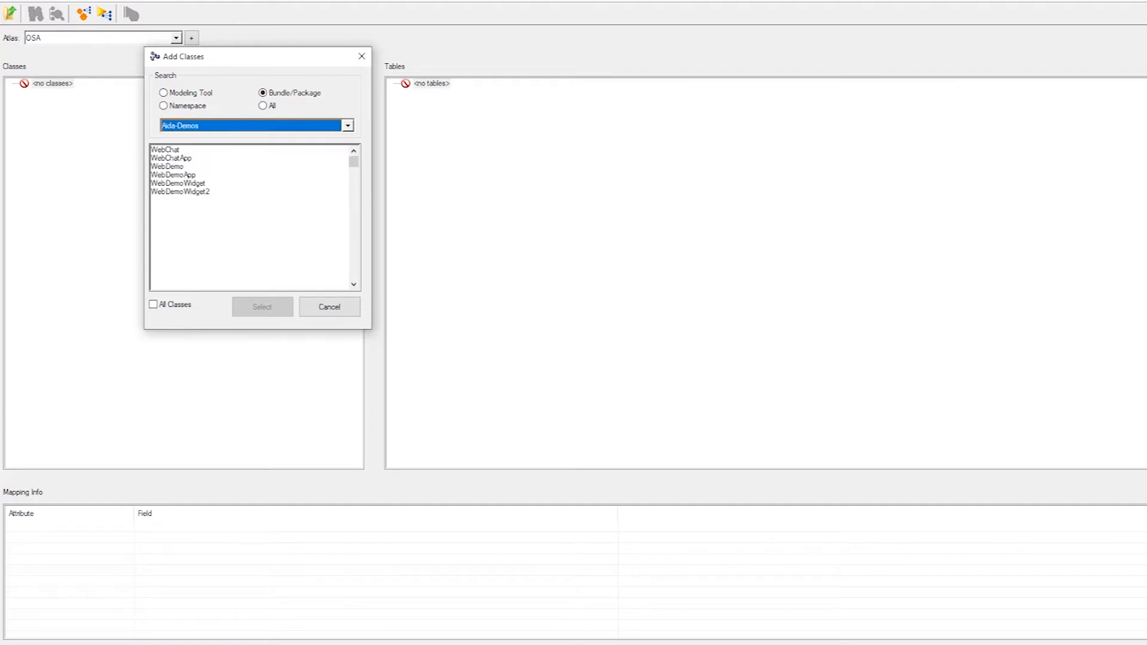
{"action": "left_click", "coordinate": [263, 105]}
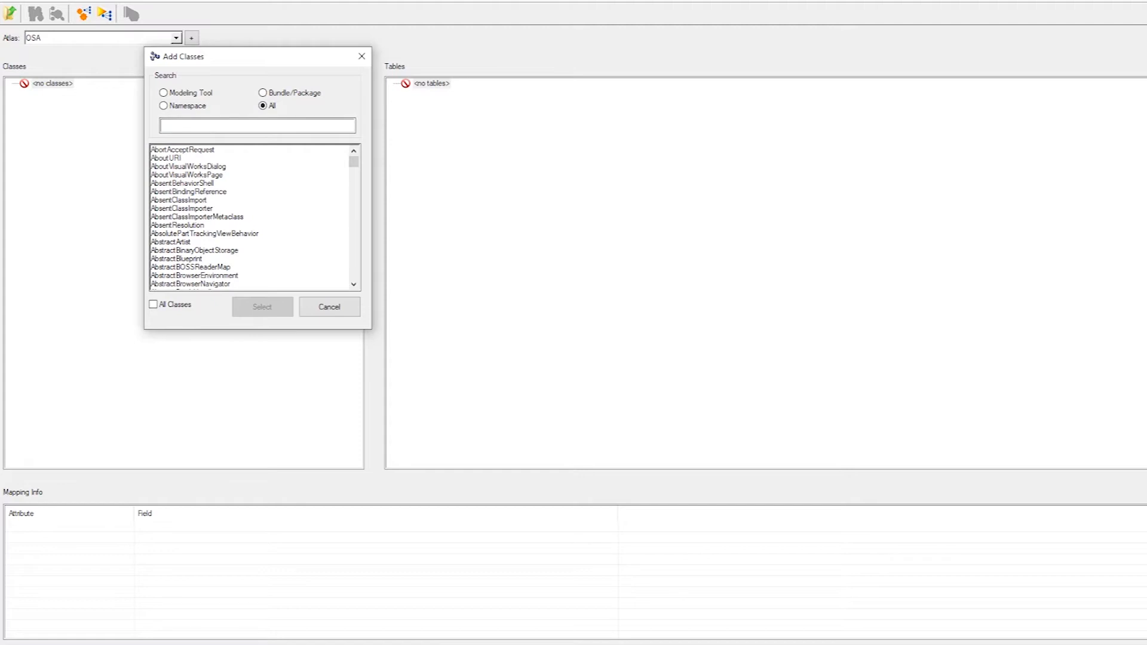
{"action": "type", "text": "M"}
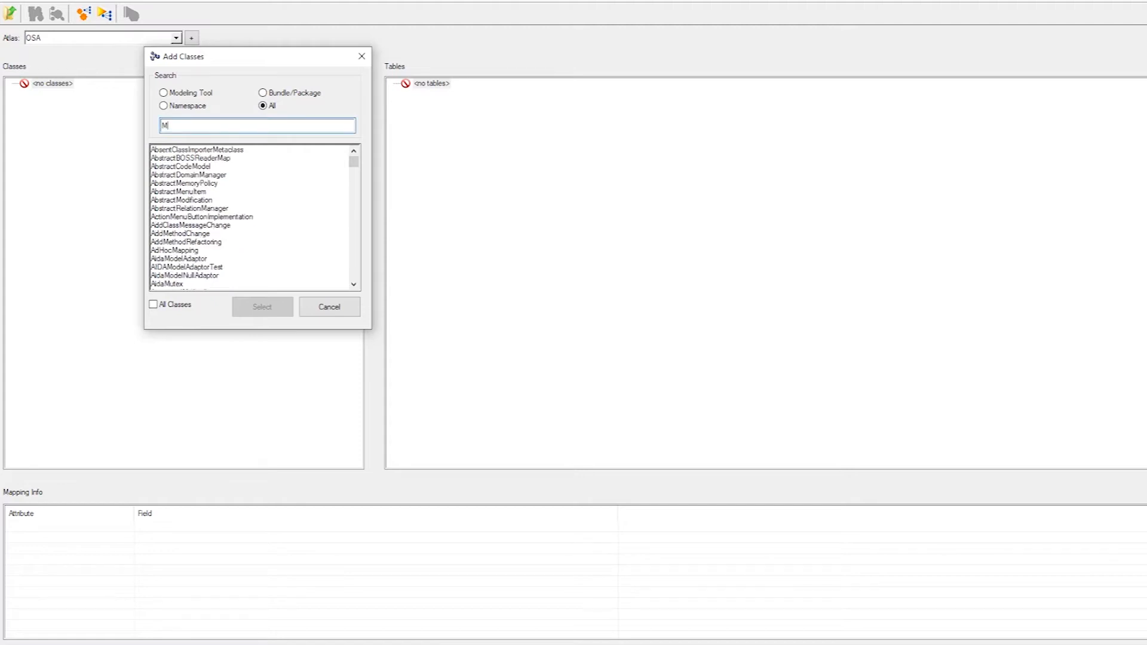
{"action": "type", "text": "apping"}
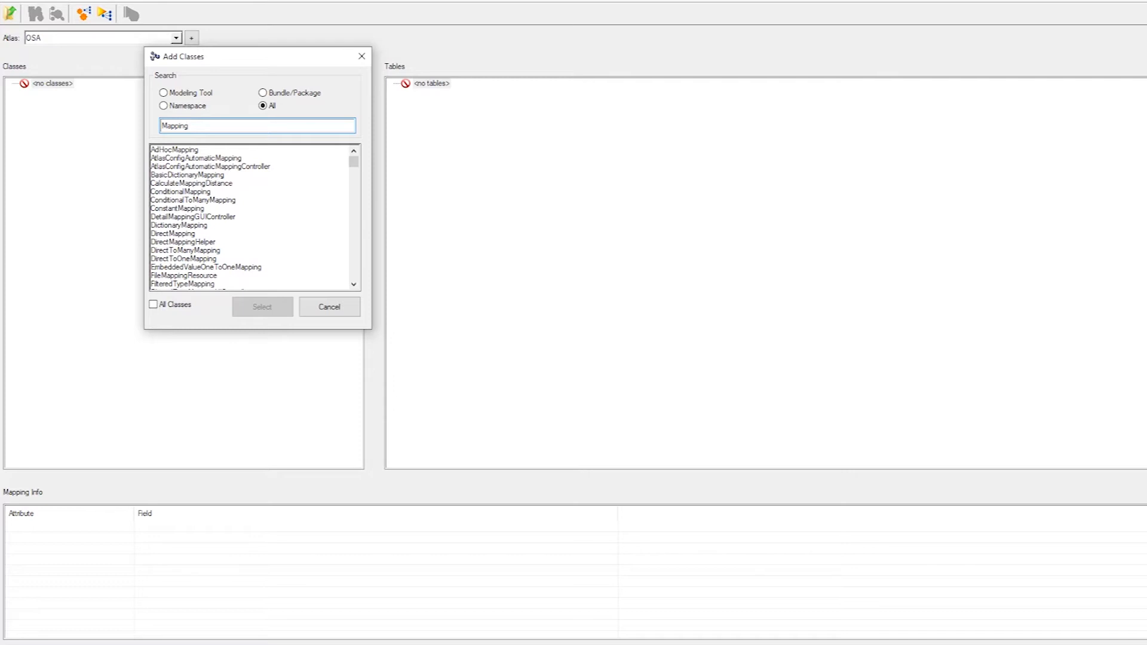
Step: Add the Modeling Tool classes Article, Customer, Order and OrderLine to the OSA atlas, leaving out PersistentObject
{"action": "left_click", "coordinate": [164, 93]}
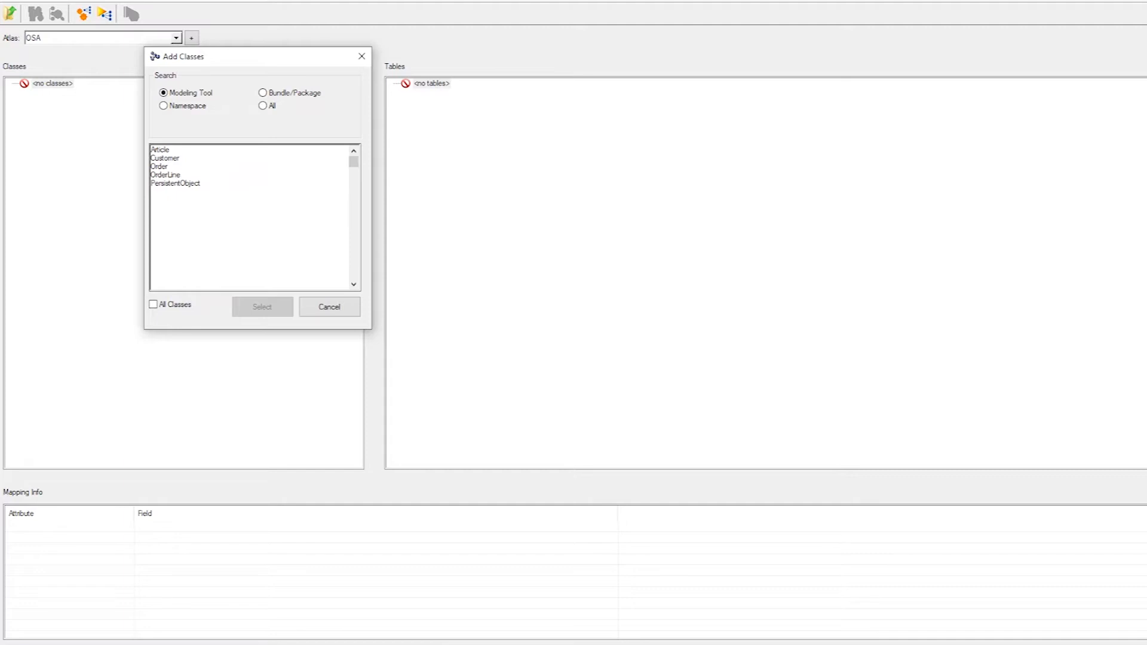
{"action": "left_click", "coordinate": [154, 304]}
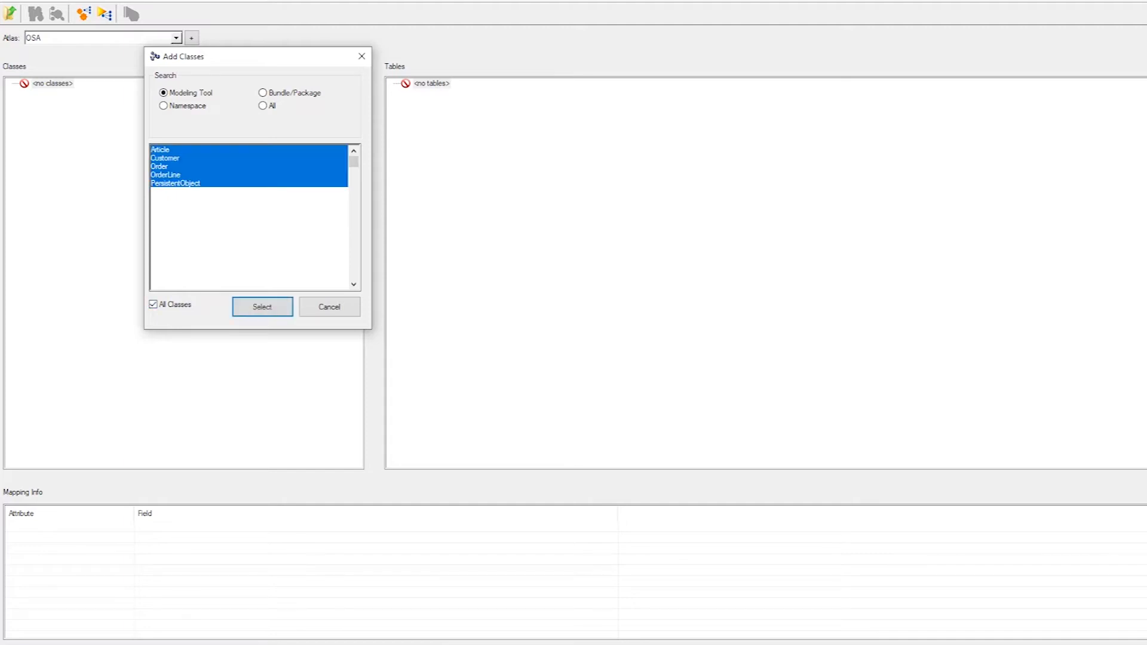
{"action": "left_click", "coordinate": [176, 183]}
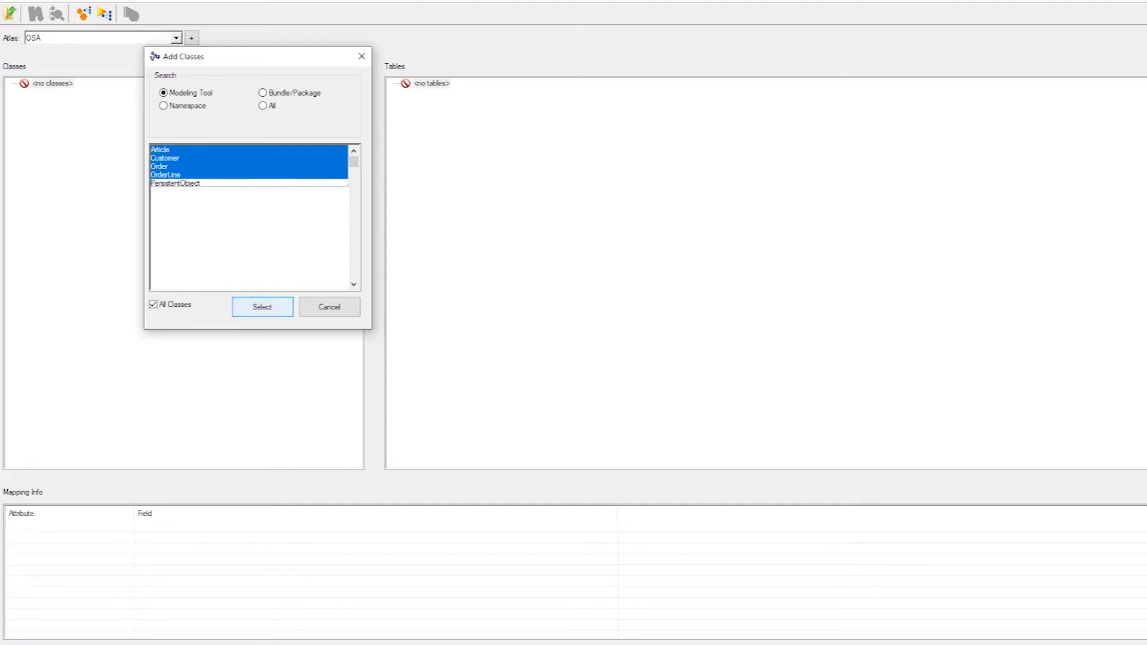
{"action": "left_click", "coordinate": [262, 307]}
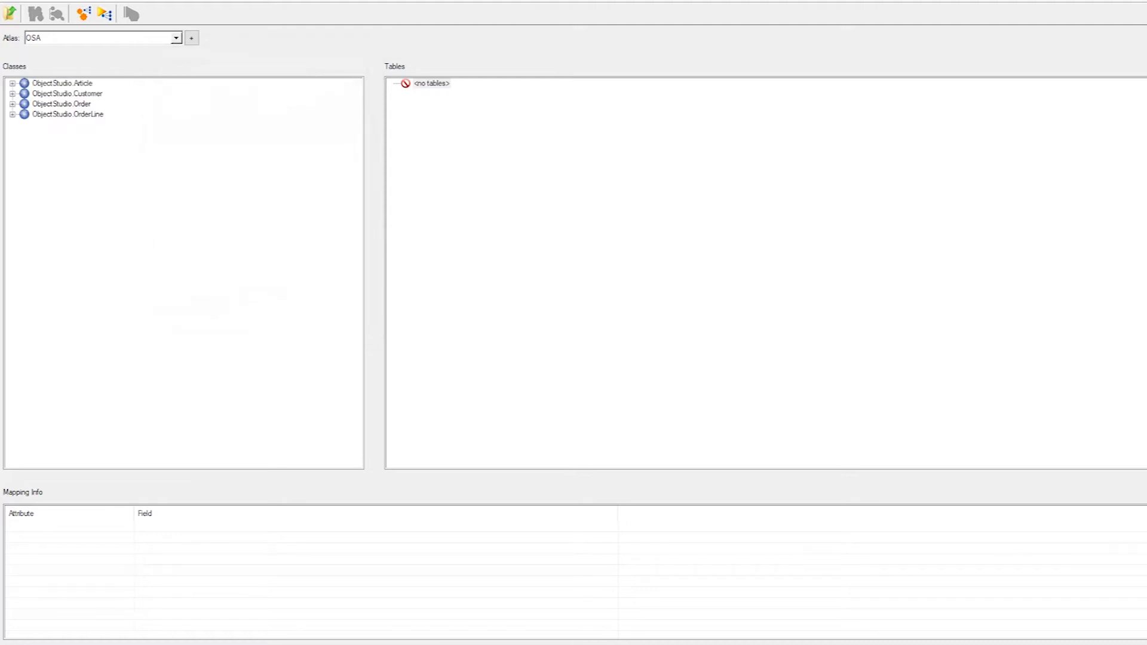
Step: Expand the Article class and examine its id, productNumber, unitPrice, name and orderLine attributes
{"action": "left_click", "coordinate": [13, 84]}
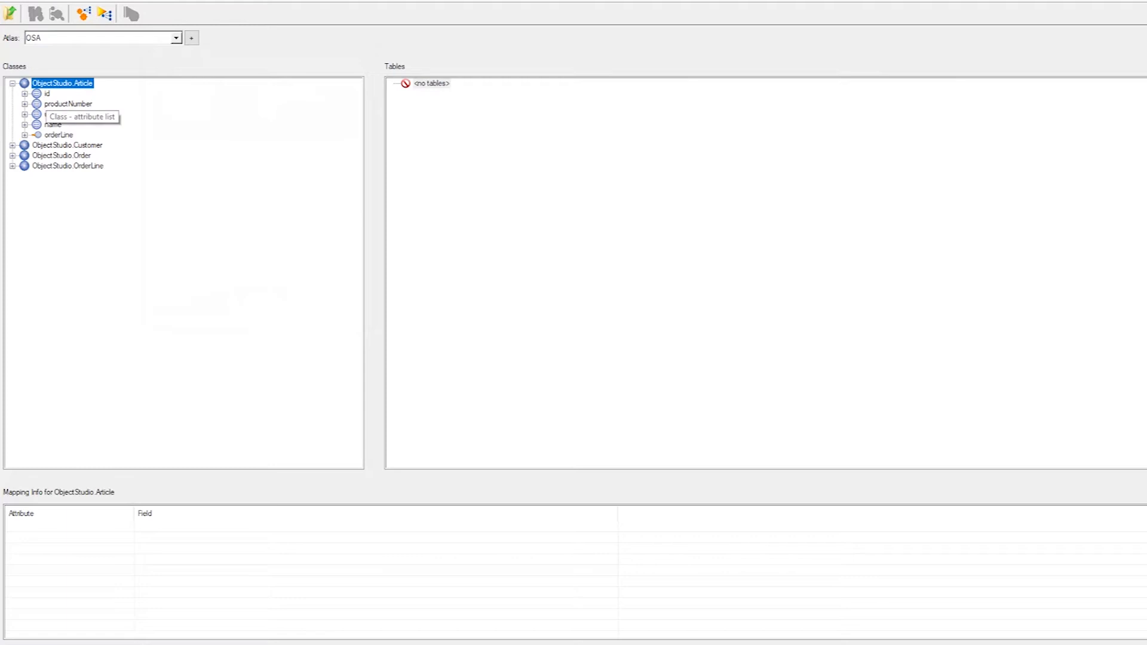
{"action": "left_click", "coordinate": [47, 93]}
{"action": "left_click", "coordinate": [68, 104]}
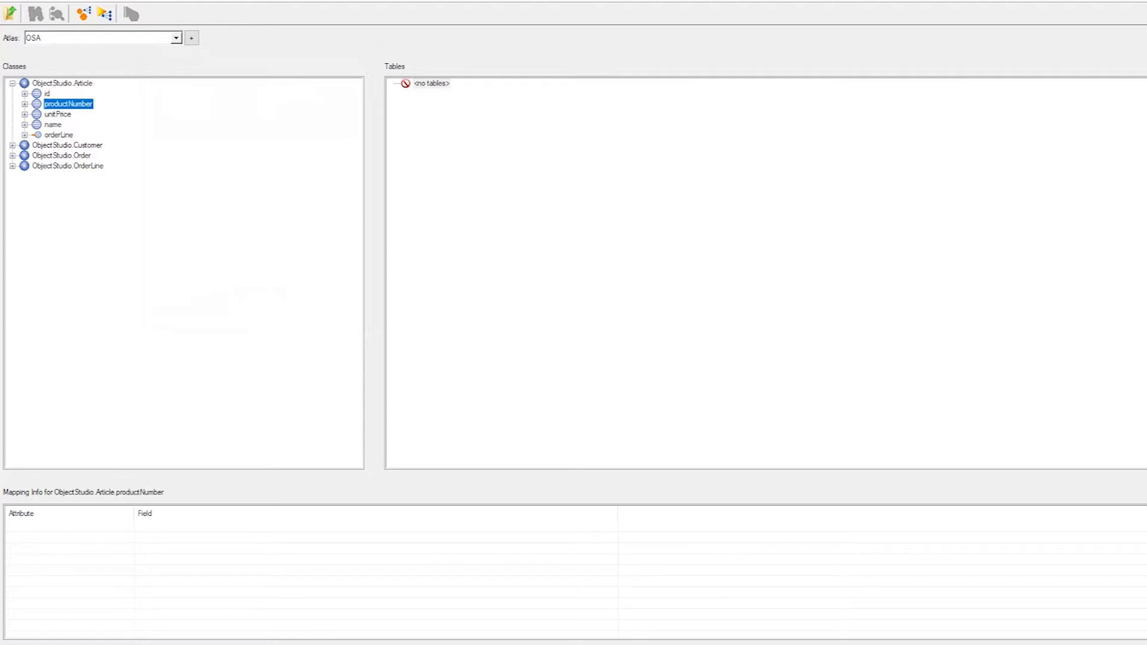
{"action": "left_click", "coordinate": [58, 114]}
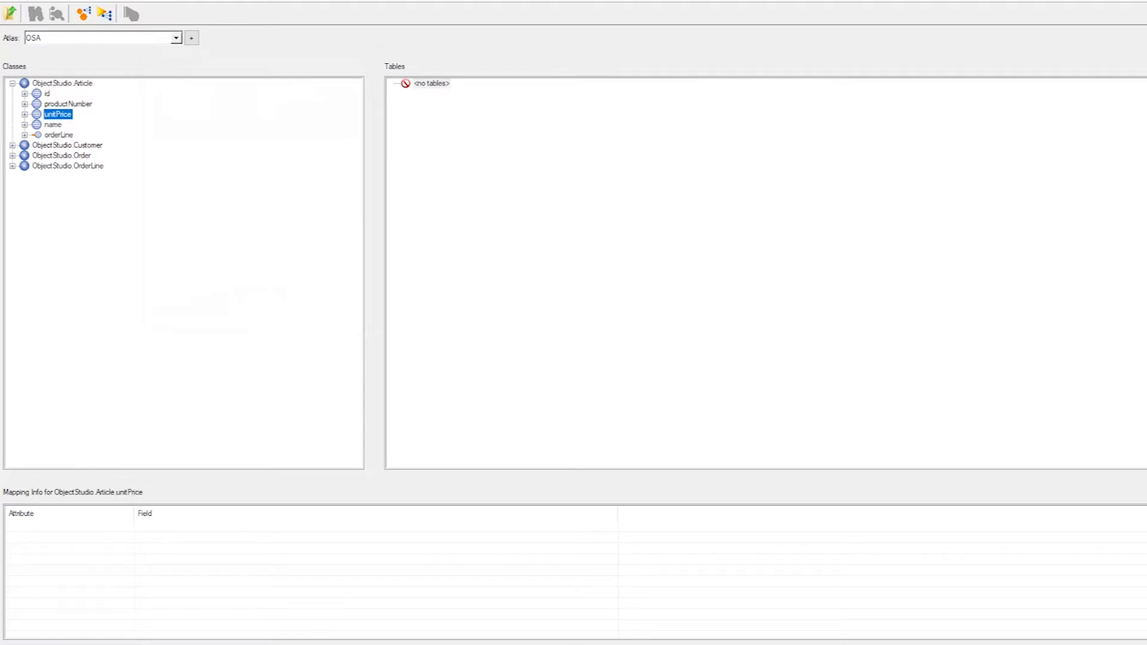
{"action": "left_click", "coordinate": [52, 125]}
{"action": "left_click", "coordinate": [59, 135]}
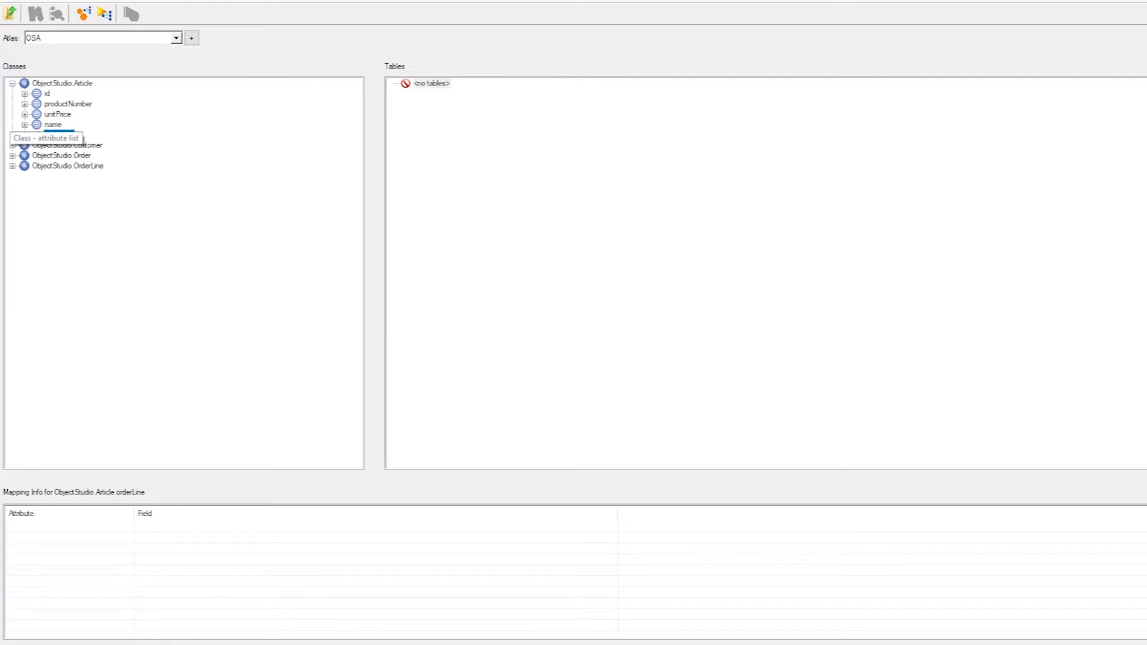
{"action": "left_click", "coordinate": [62, 84]}
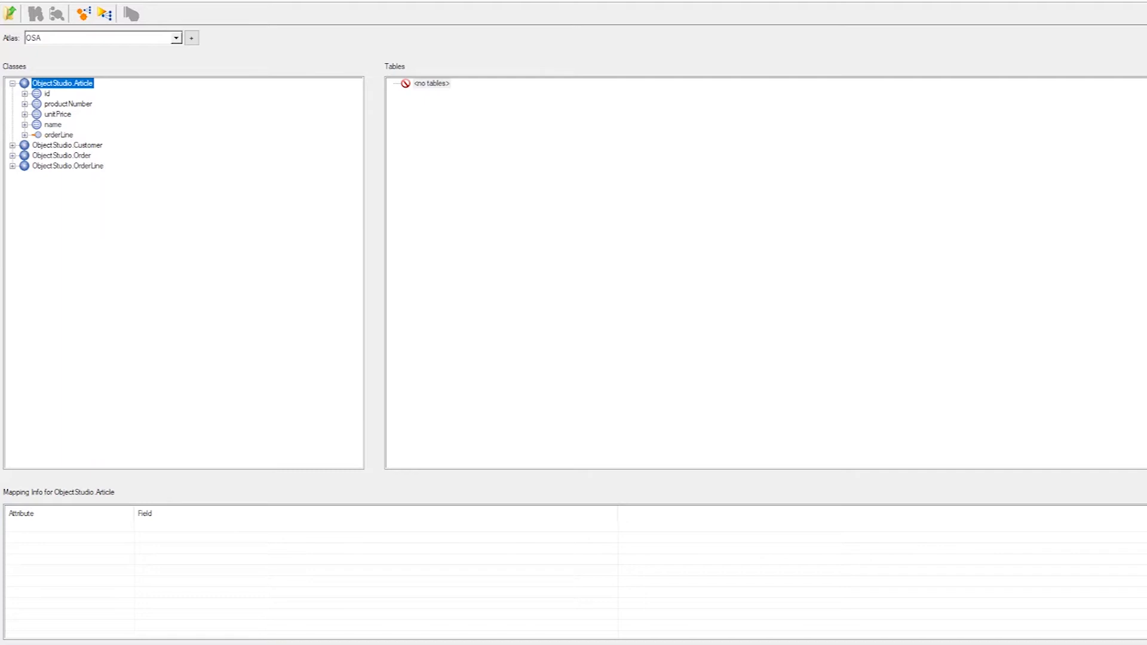
Step: Review the collection and data type definitions of the Article class's attributes, from id through orderLine
{"action": "right_click", "coordinate": [47, 93]}
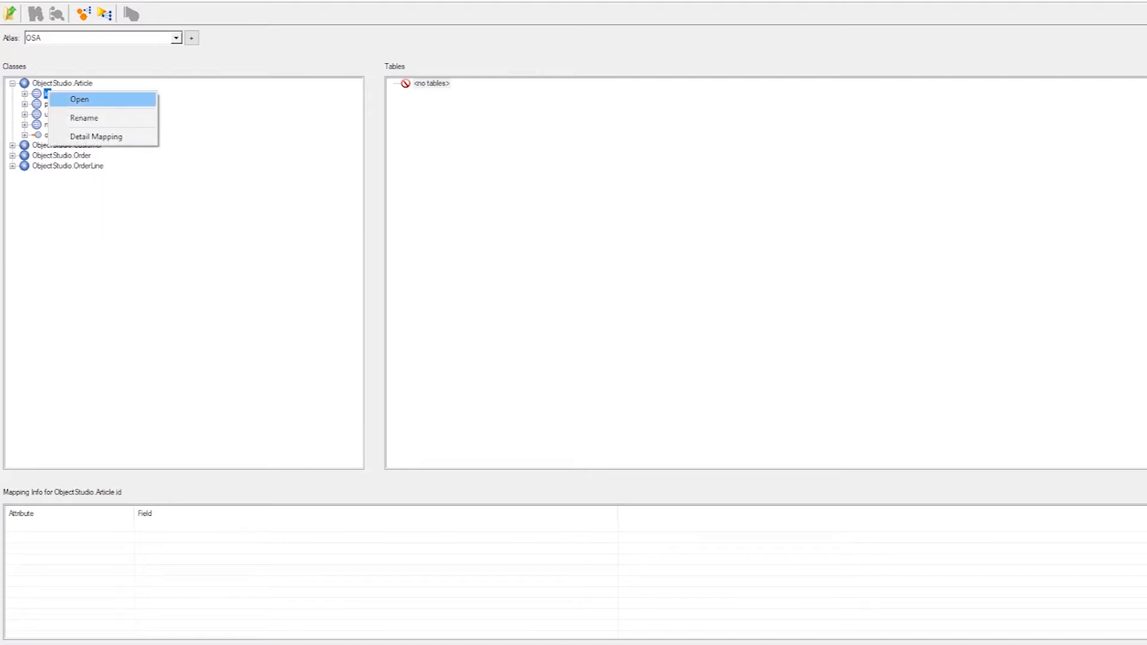
{"action": "left_click", "coordinate": [80, 99]}
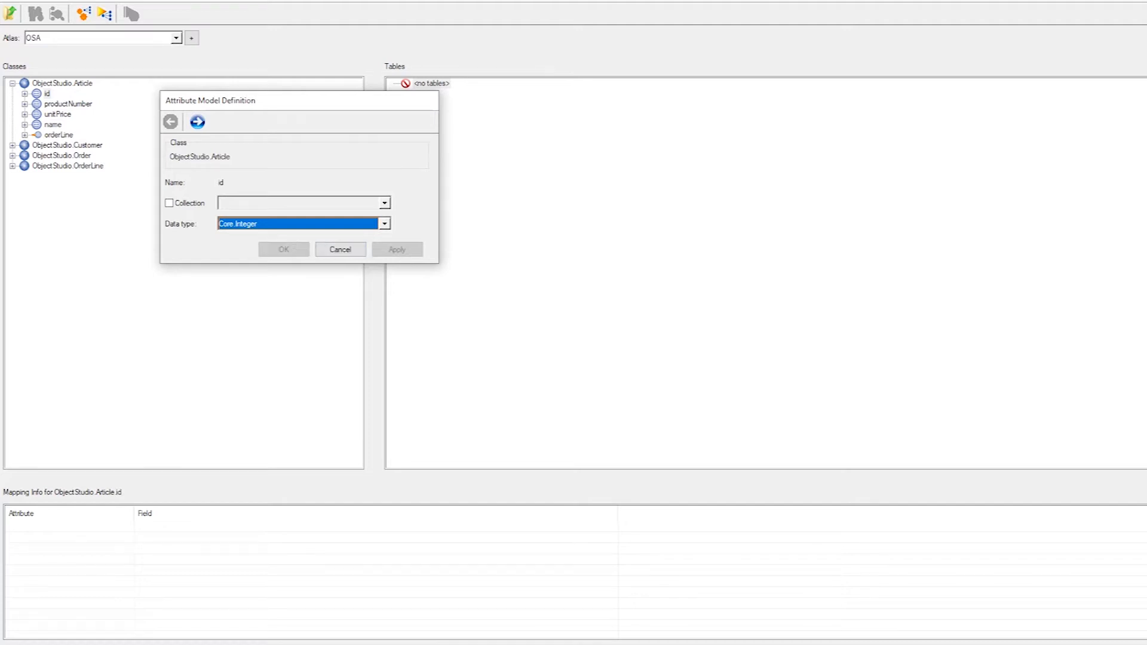
{"action": "left_click", "coordinate": [197, 122]}
{"action": "left_click", "coordinate": [198, 122]}
{"action": "left_click", "coordinate": [197, 122]}
{"action": "left_click", "coordinate": [197, 122]}
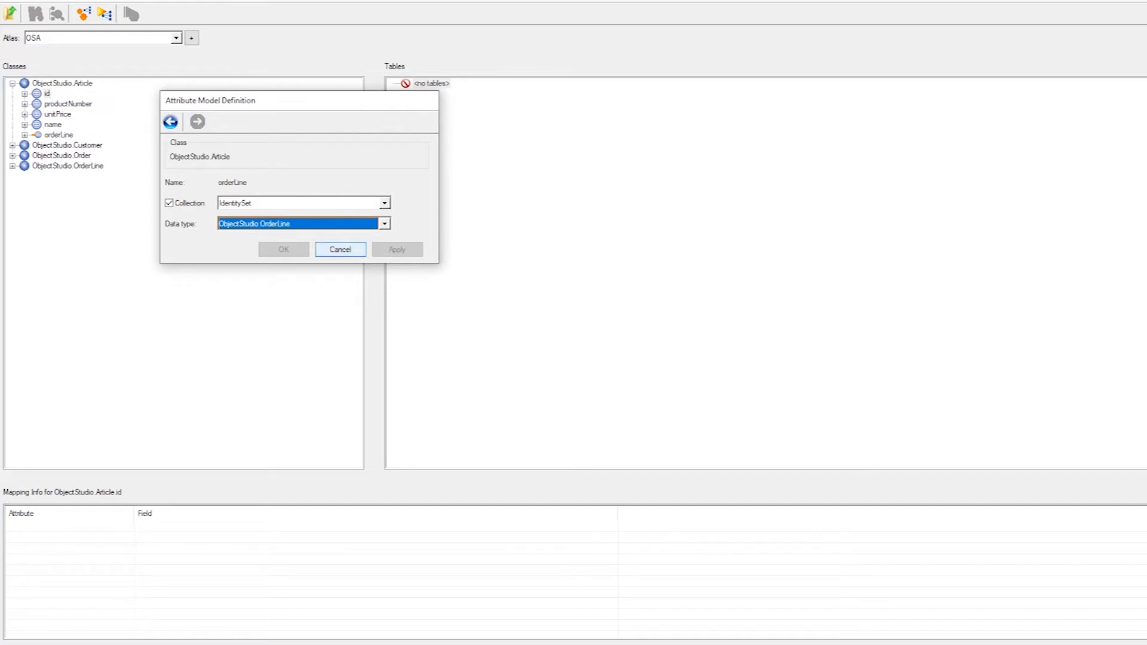
{"action": "left_click", "coordinate": [340, 249]}
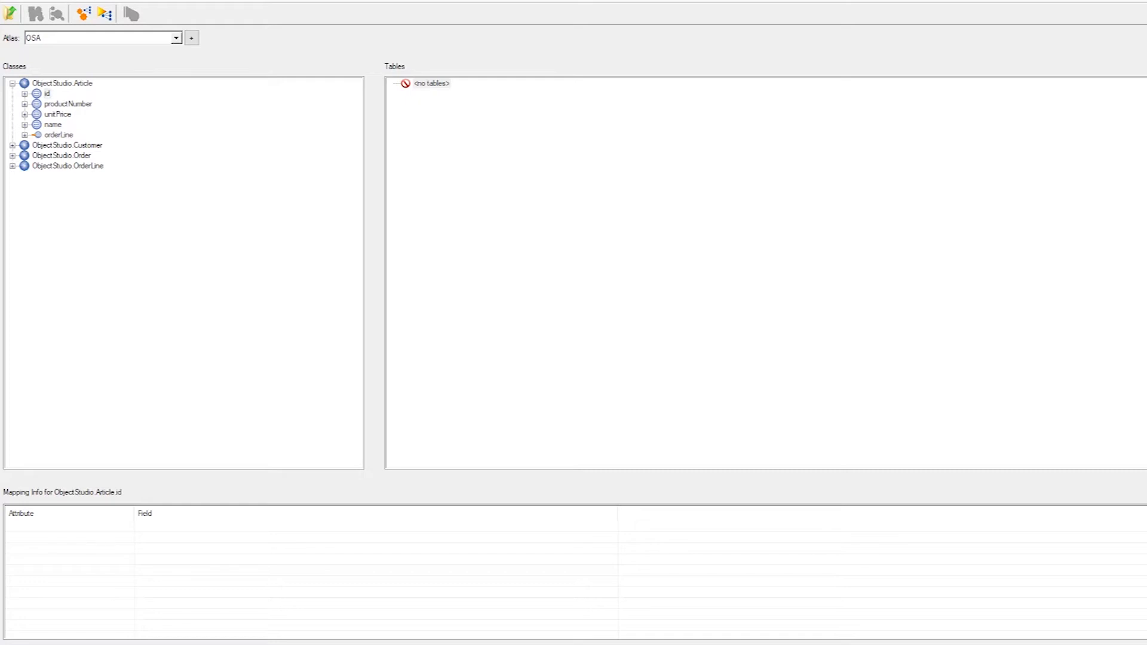
Step: Start a table from the Article class and save its ID field as a unique, non-nullable primary key of type serial
{"action": "left_click", "coordinate": [63, 83]}
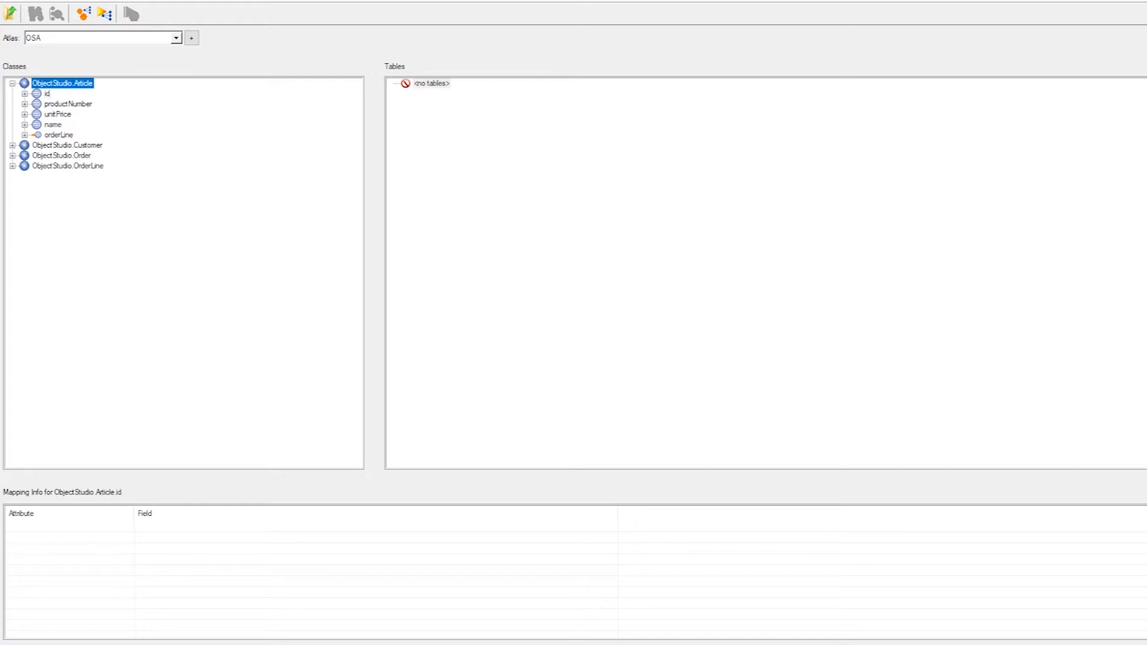
{"action": "right_click", "coordinate": [64, 84]}
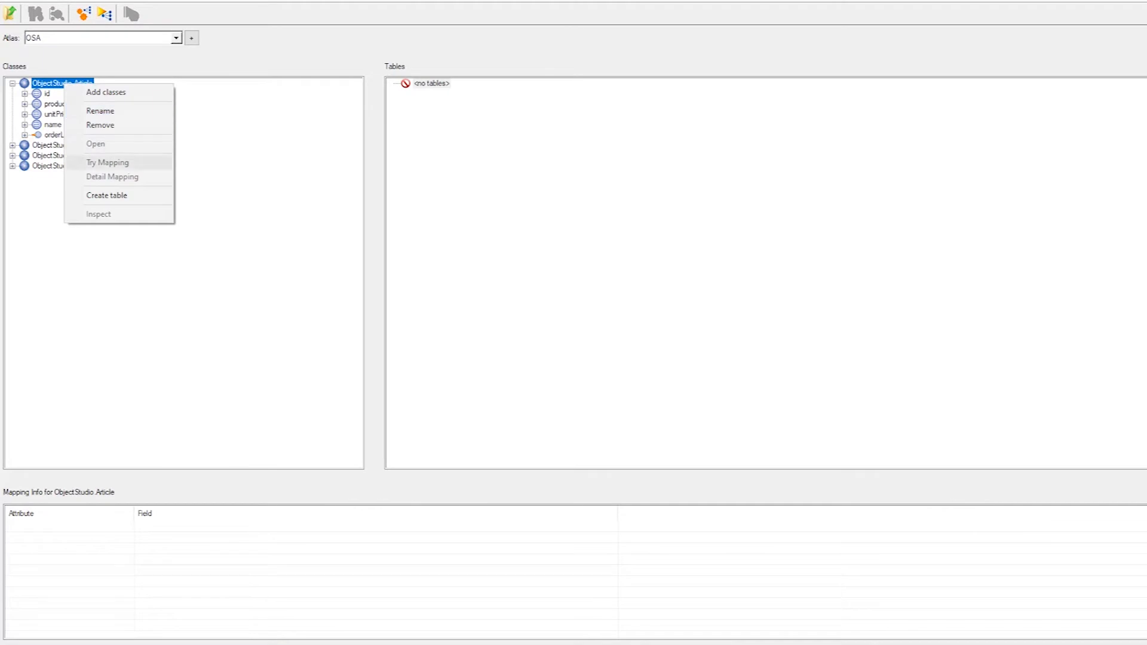
{"action": "key", "text": "Return"}
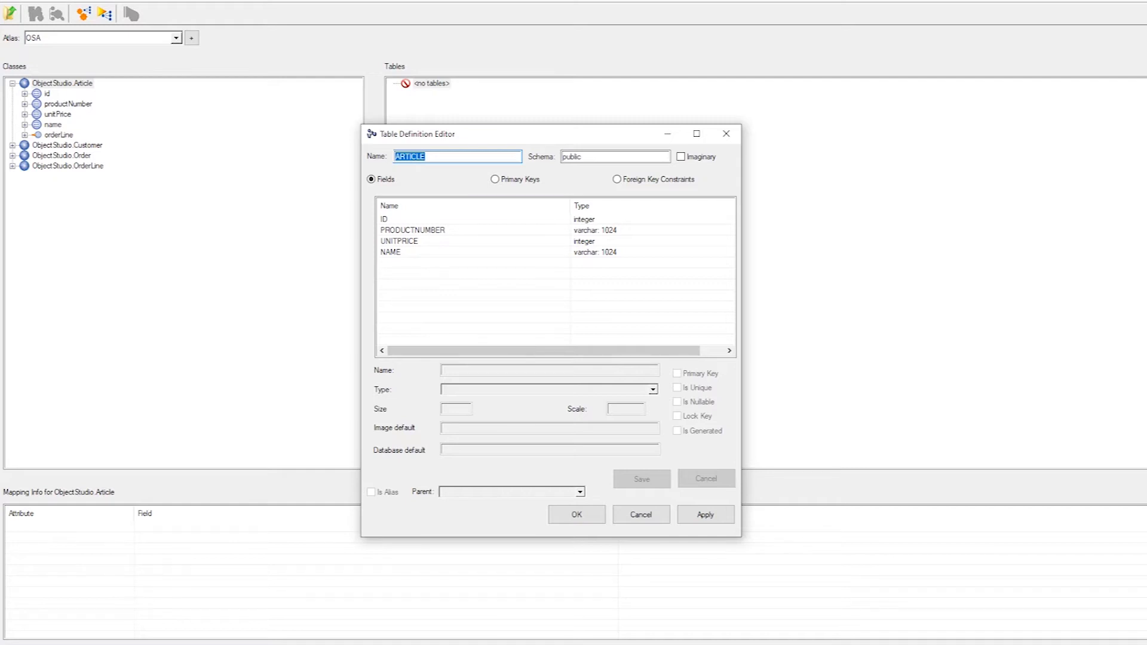
{"action": "left_click", "coordinate": [386, 219]}
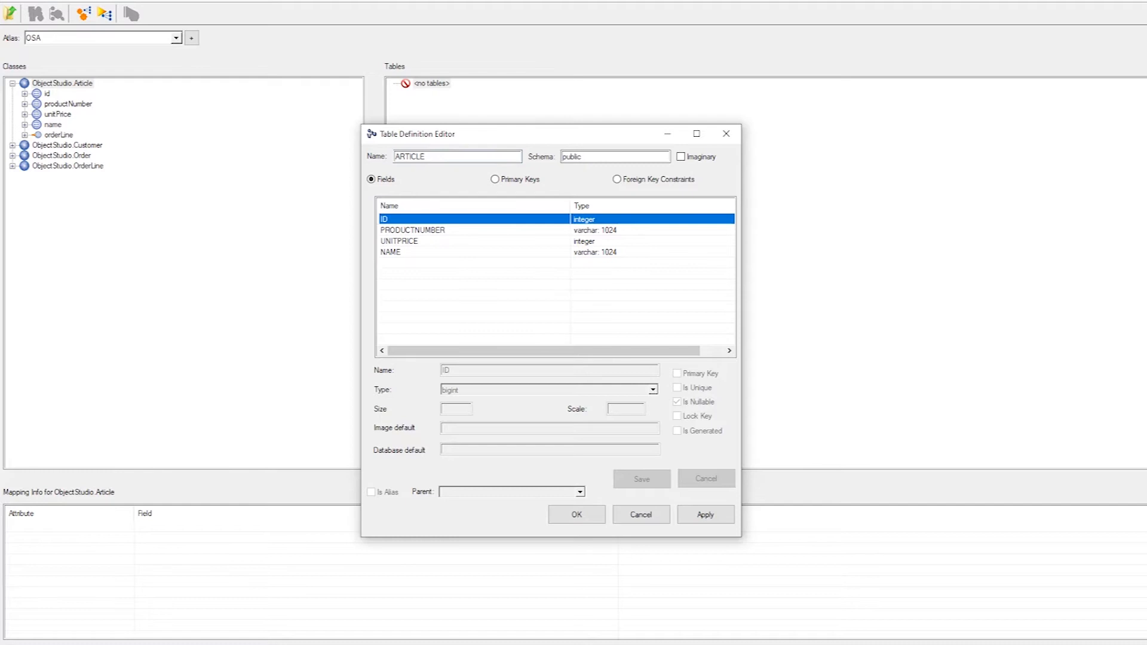
{"action": "right_click", "coordinate": [471, 218]}
{"action": "left_click", "coordinate": [509, 240]}
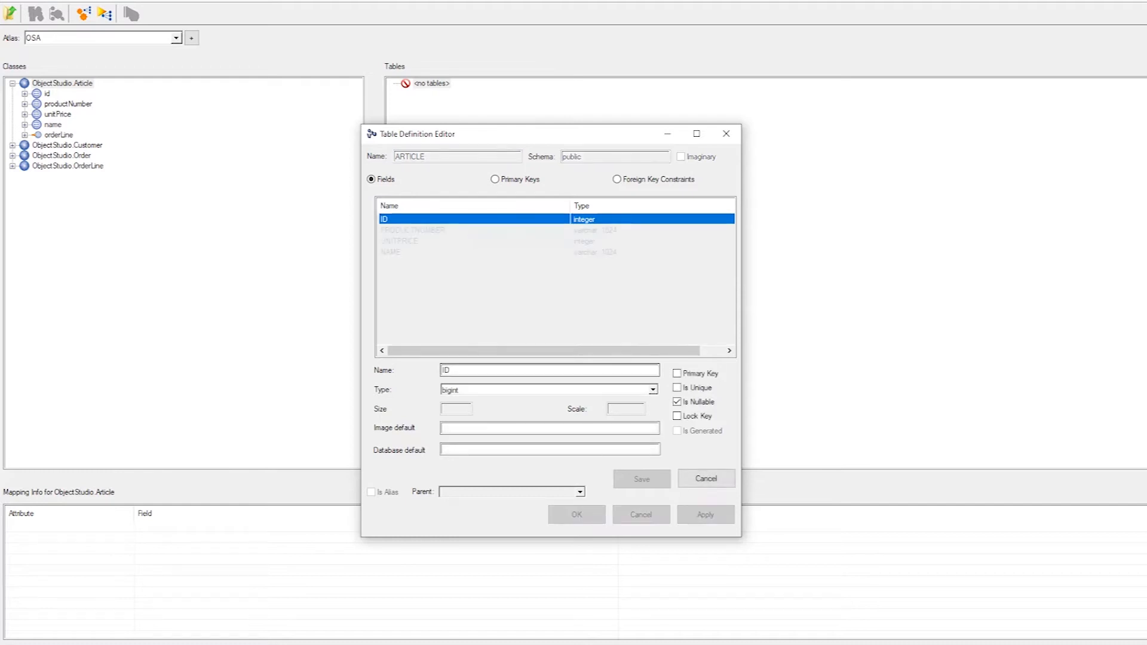
{"action": "left_click", "coordinate": [653, 389]}
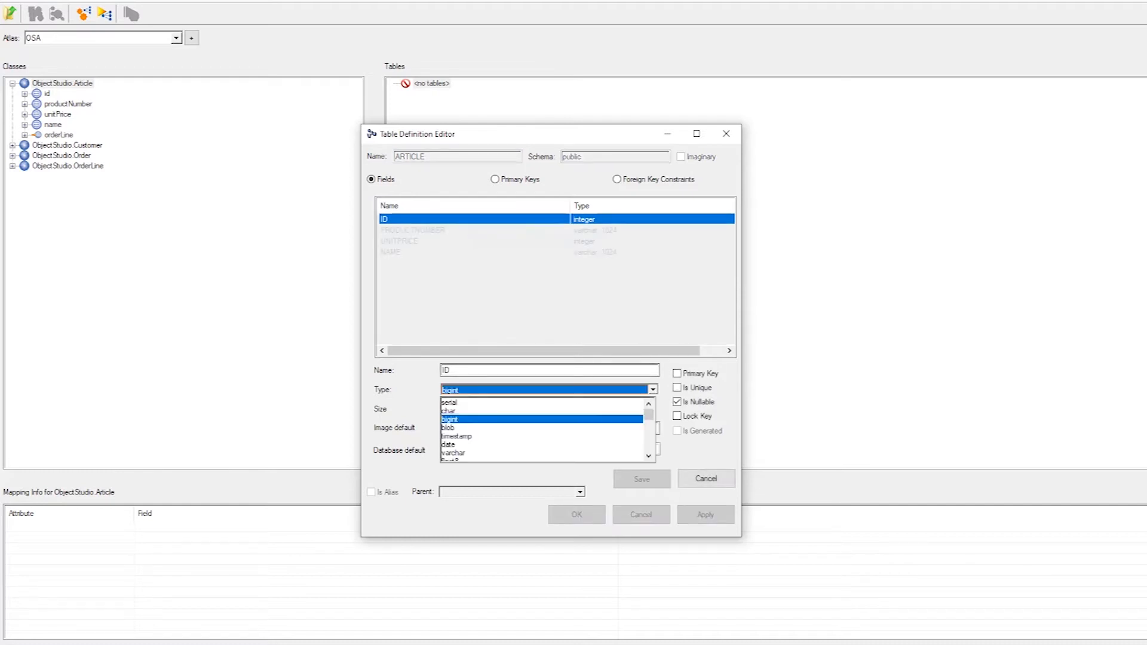
{"action": "left_click", "coordinate": [541, 403]}
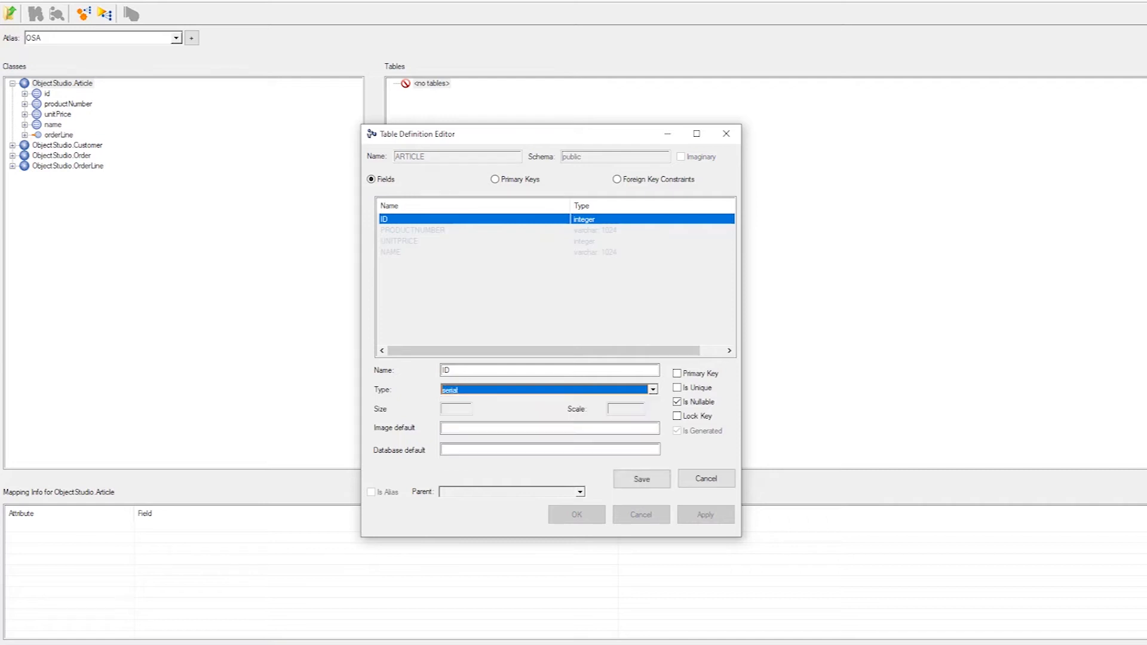
{"action": "left_click", "coordinate": [677, 373]}
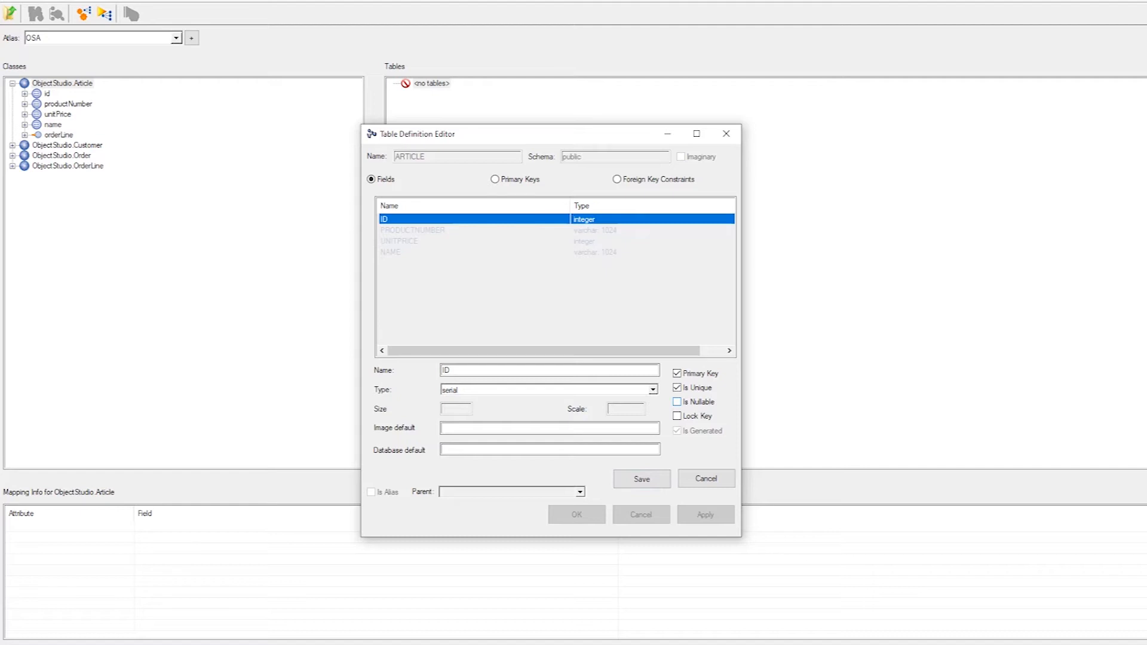
{"action": "left_click", "coordinate": [642, 479]}
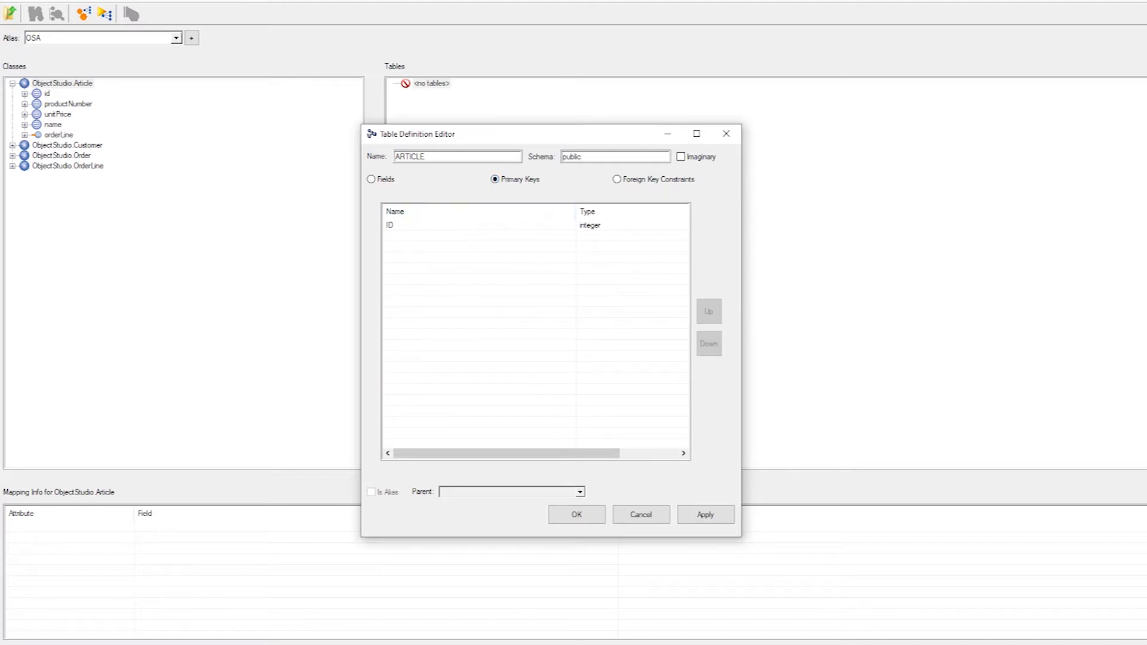
Step: Check the ARTICLE table's fields, primary keys and foreign key constraints, and accept the table definition
{"action": "left_click", "coordinate": [391, 225]}
{"action": "left_click", "coordinate": [372, 179]}
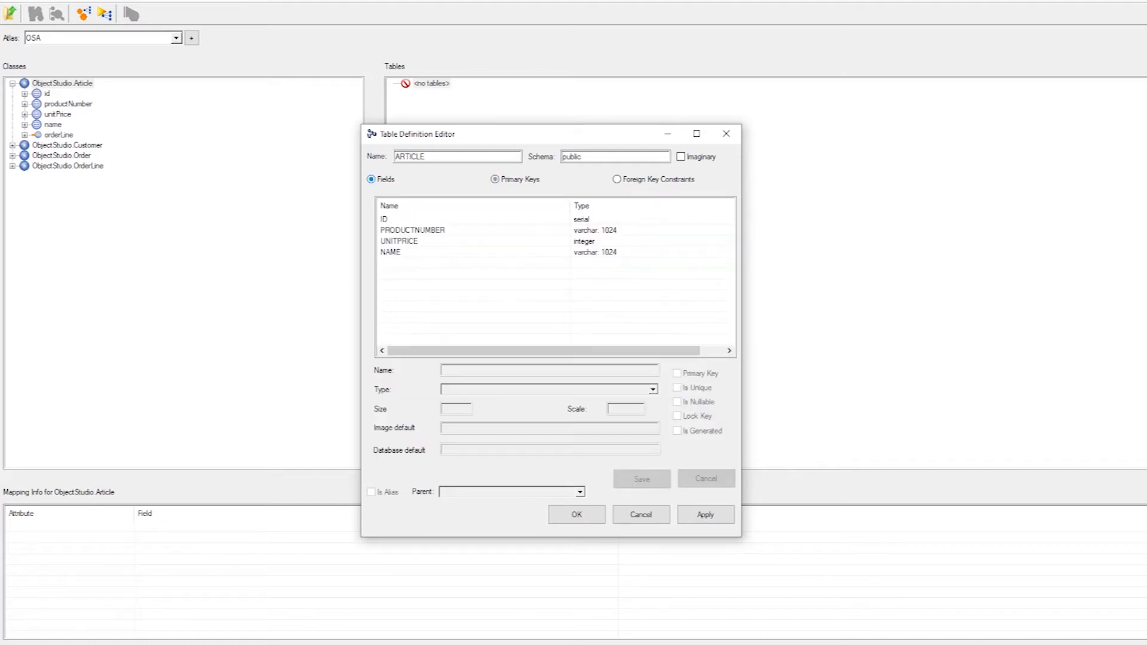
{"action": "left_click", "coordinate": [495, 179]}
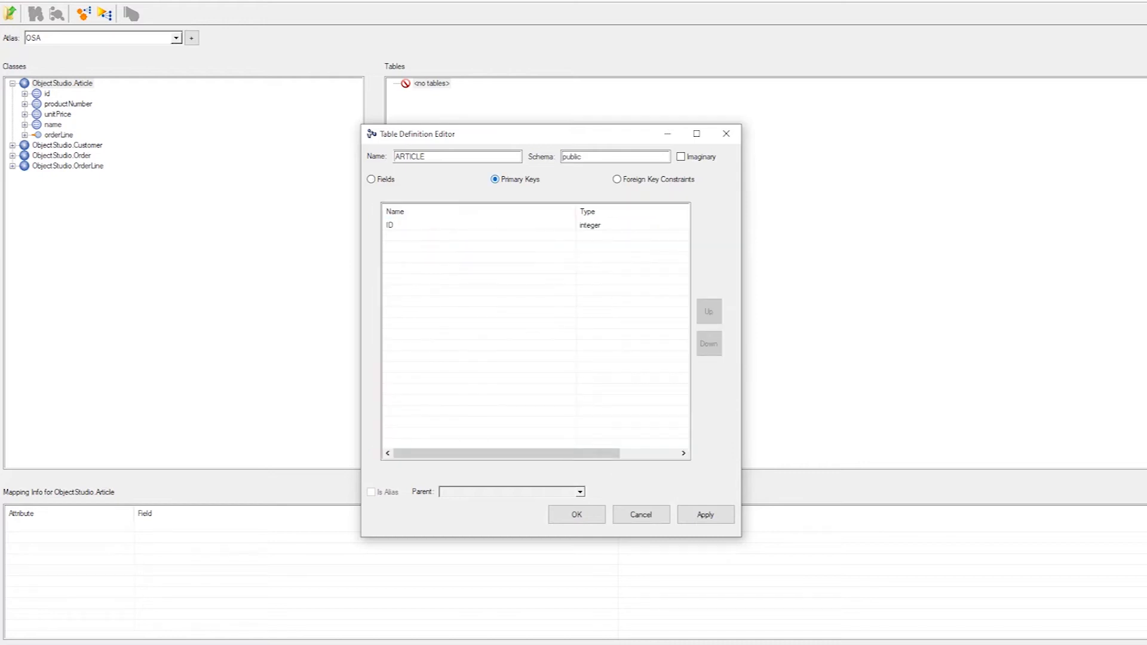
{"action": "left_click", "coordinate": [617, 179]}
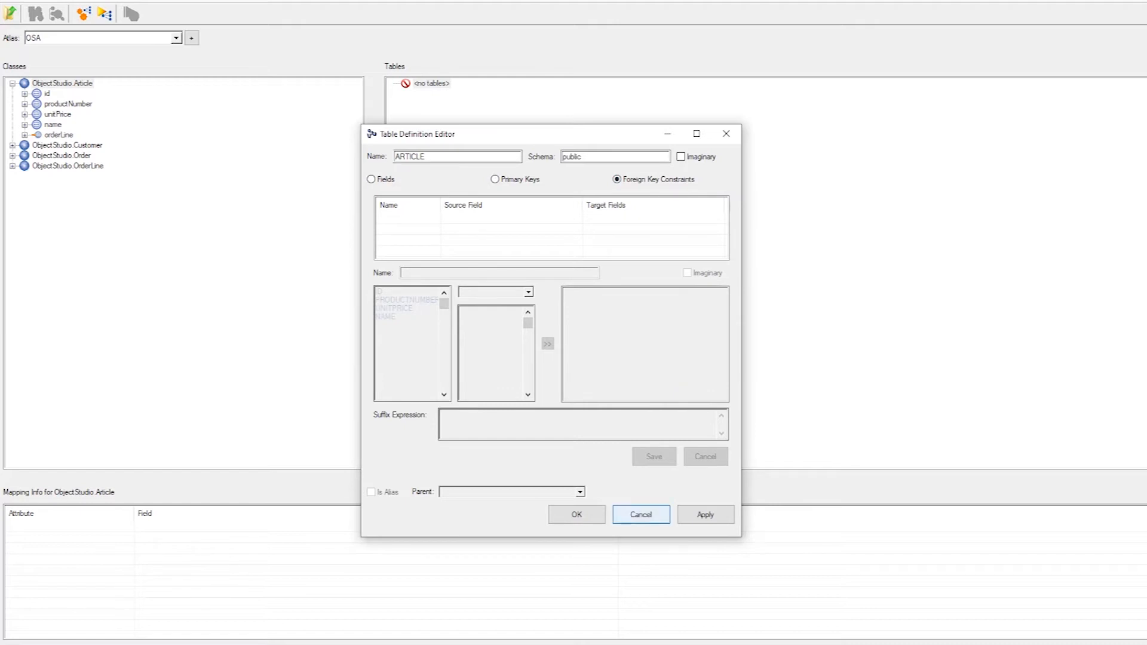
{"action": "left_click", "coordinate": [576, 514]}
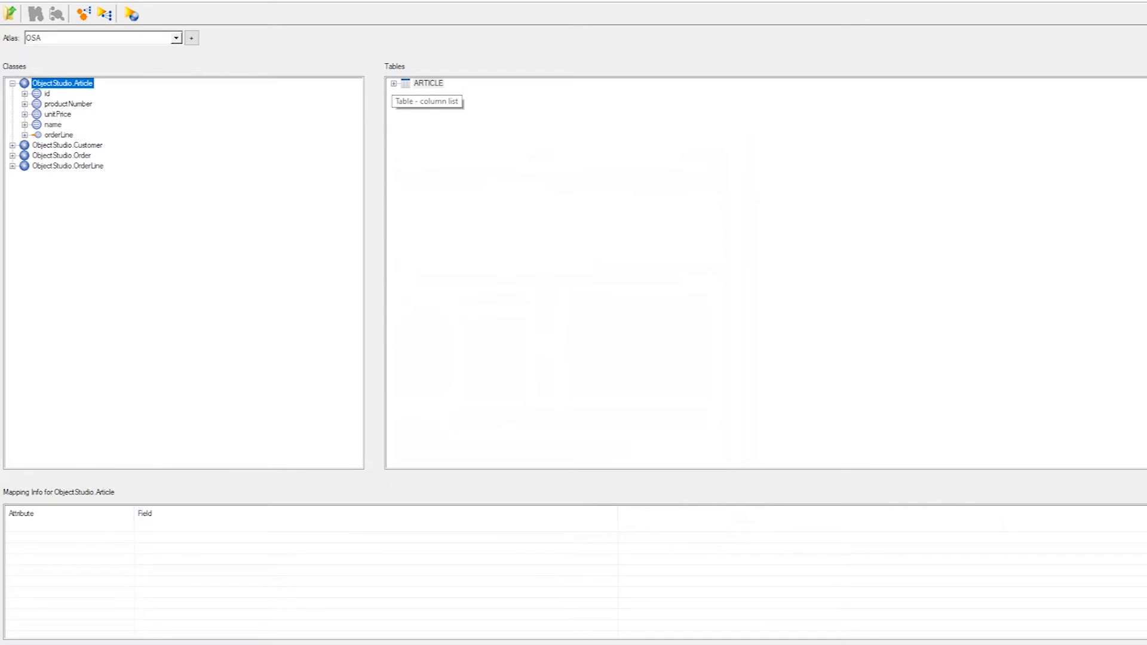
Step: Expand the ARTICLE table and view the details of its PRODUCTNUMBER column
{"action": "double_click", "coordinate": [427, 83]}
{"action": "left_click", "coordinate": [429, 93]}
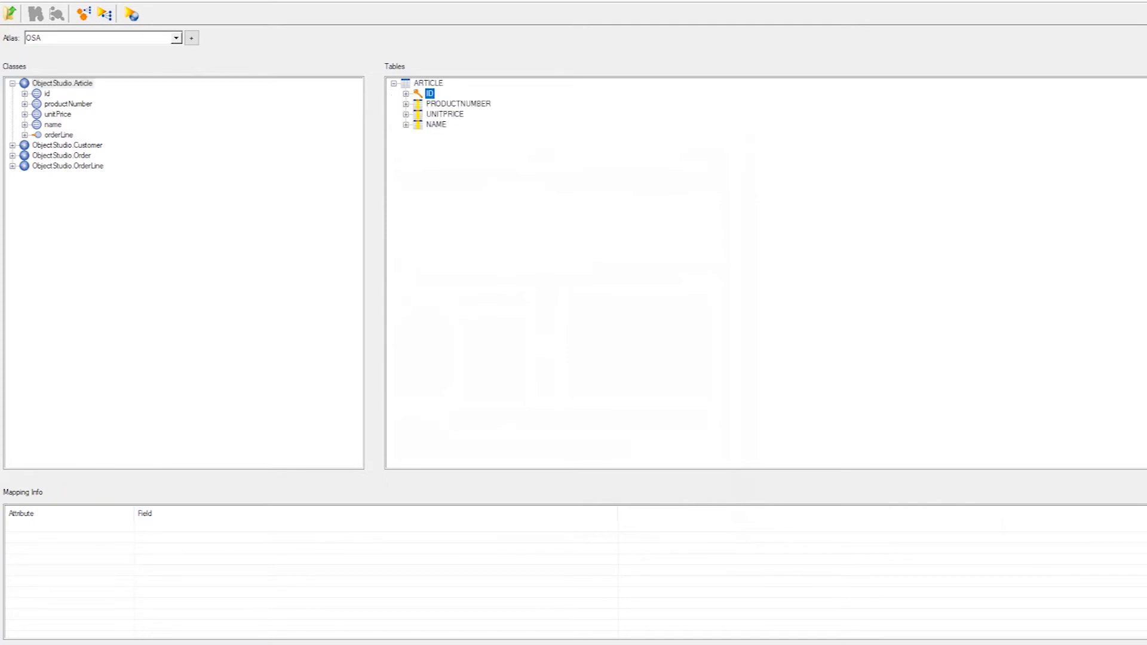
{"action": "left_click", "coordinate": [442, 104]}
{"action": "right_click", "coordinate": [441, 102]}
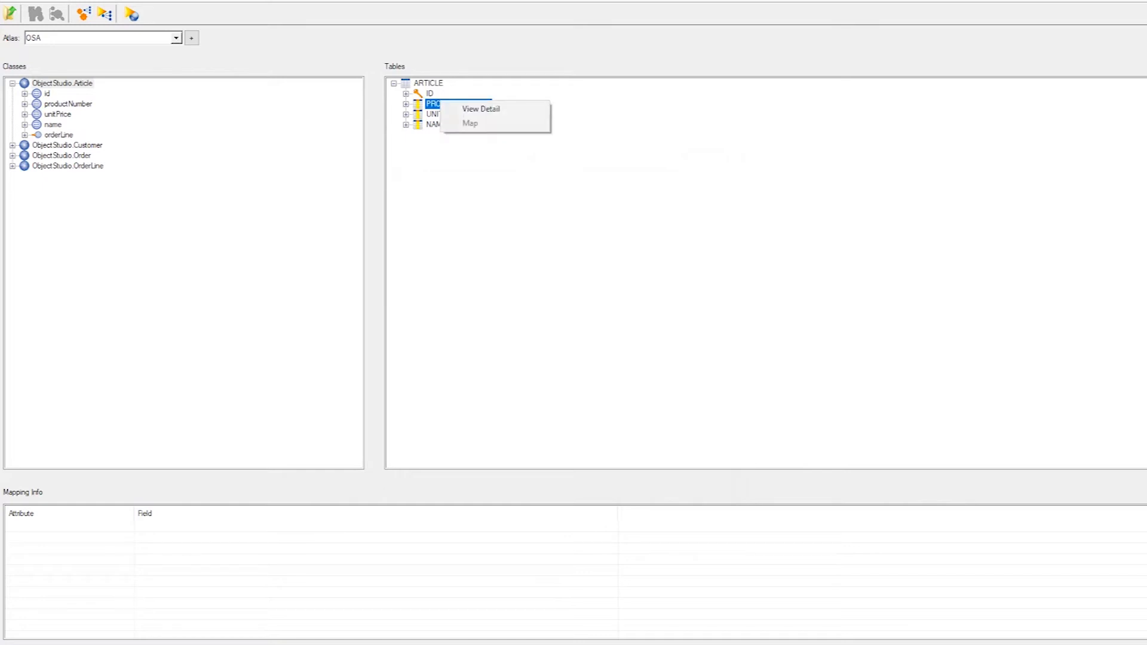
{"action": "left_click", "coordinate": [479, 109]}
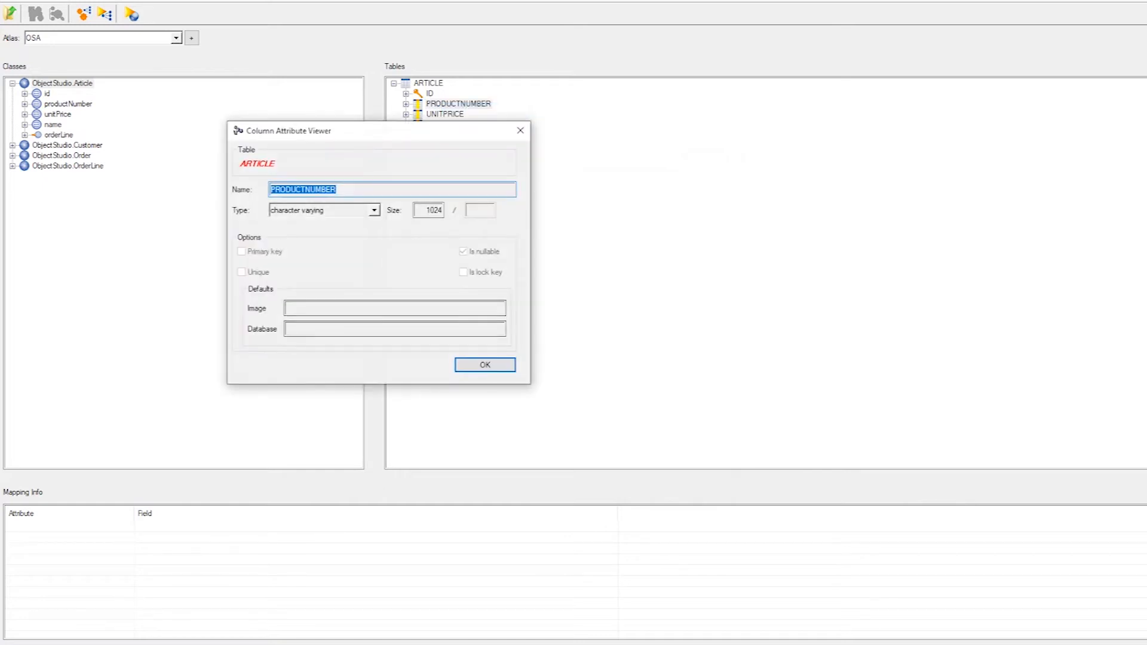
{"action": "left_click", "coordinate": [485, 365]}
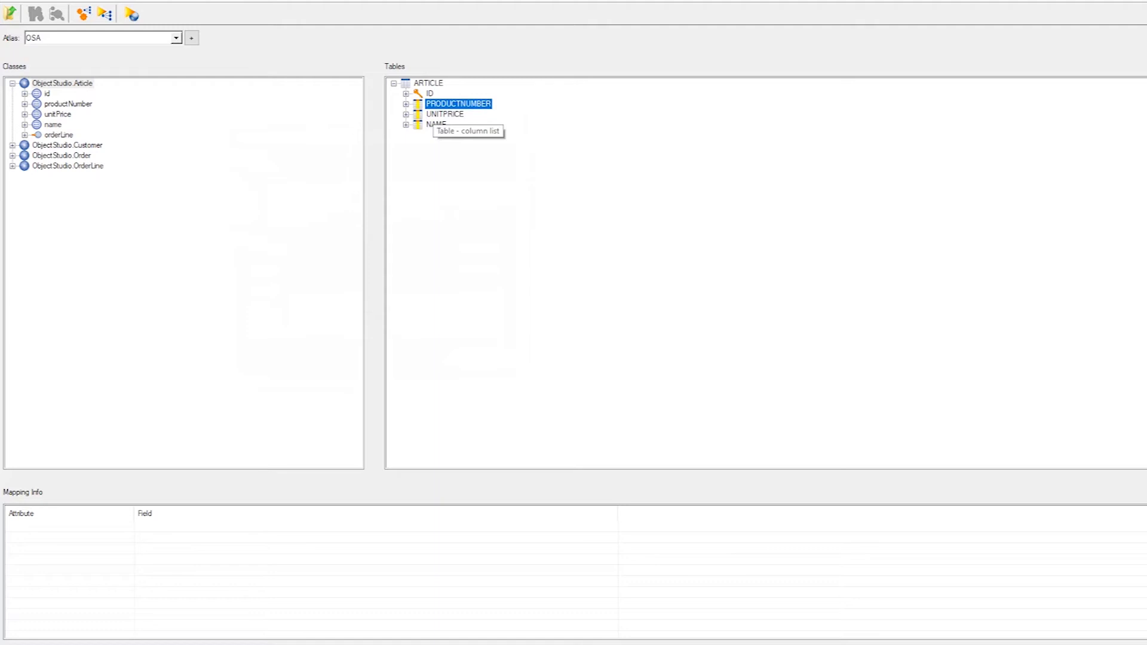
Step: Edit the ARTICLE table's UNITPRICE field and change its type to numeric
{"action": "left_click", "coordinate": [428, 84]}
{"action": "right_click", "coordinate": [439, 83]}
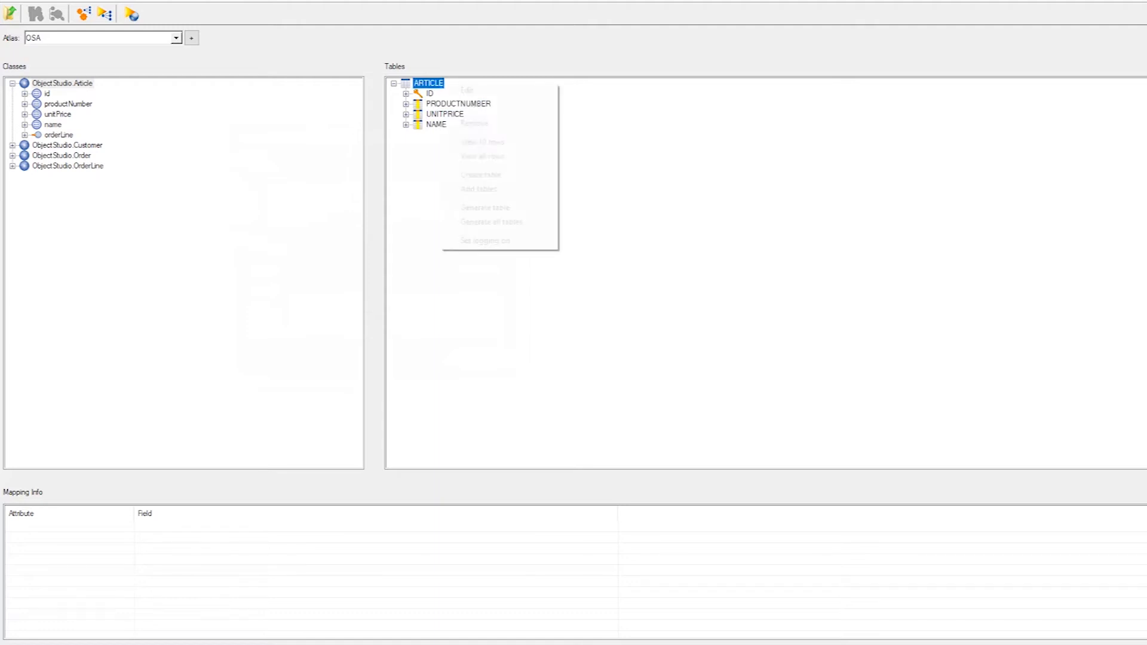
{"action": "left_click", "coordinate": [460, 90]}
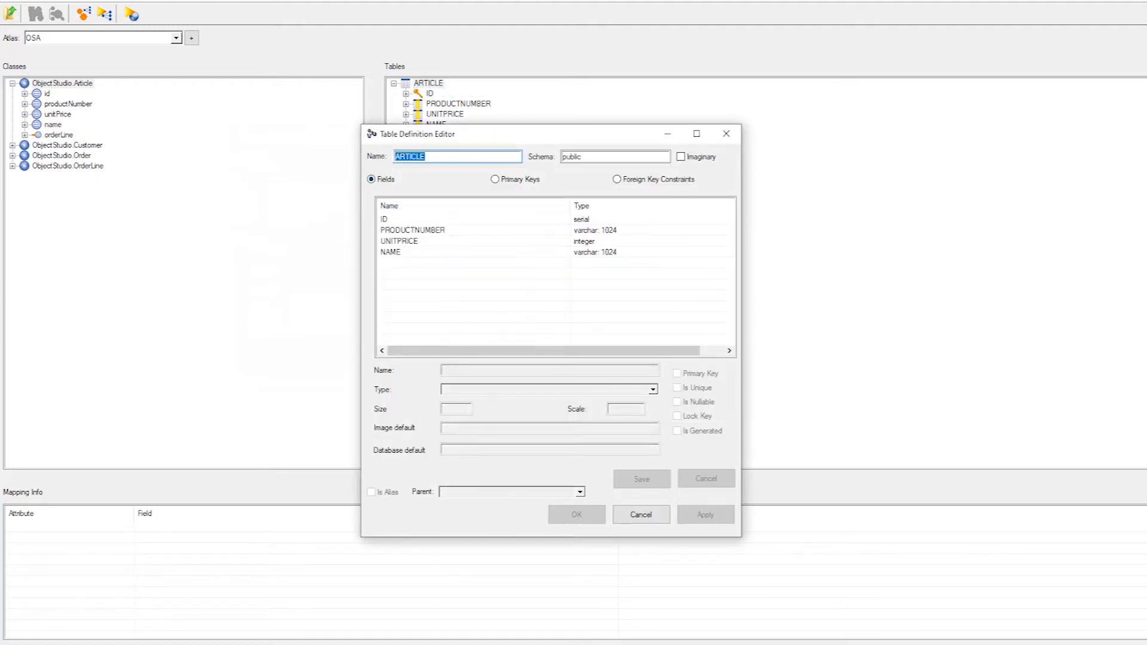
{"action": "left_click", "coordinate": [401, 241]}
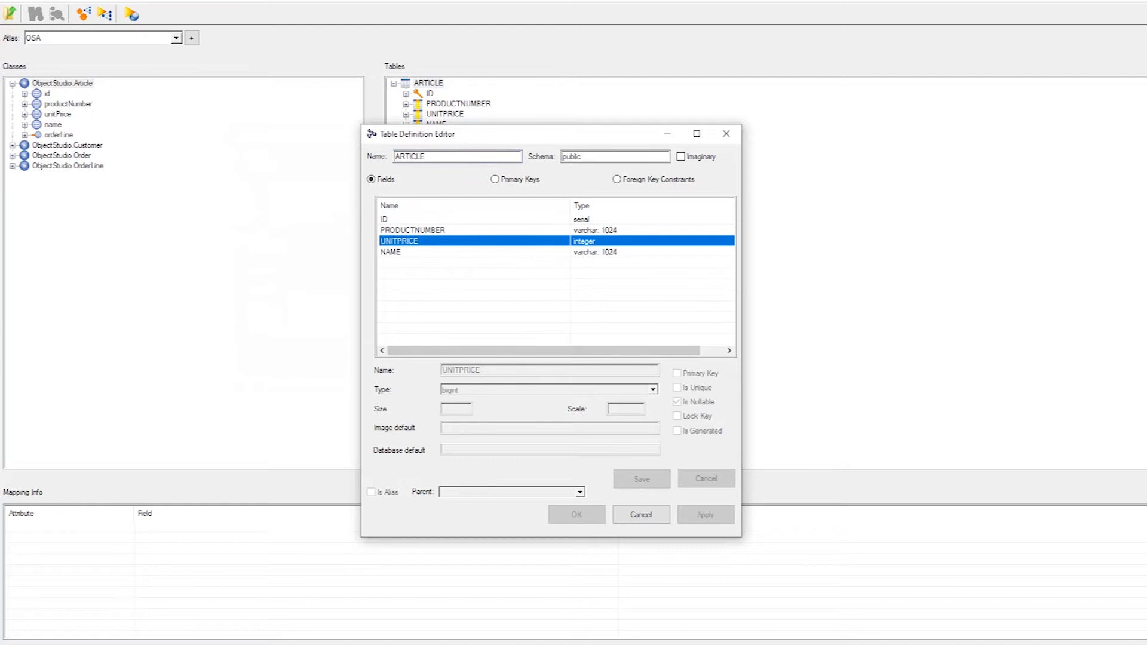
{"action": "right_click", "coordinate": [553, 240]}
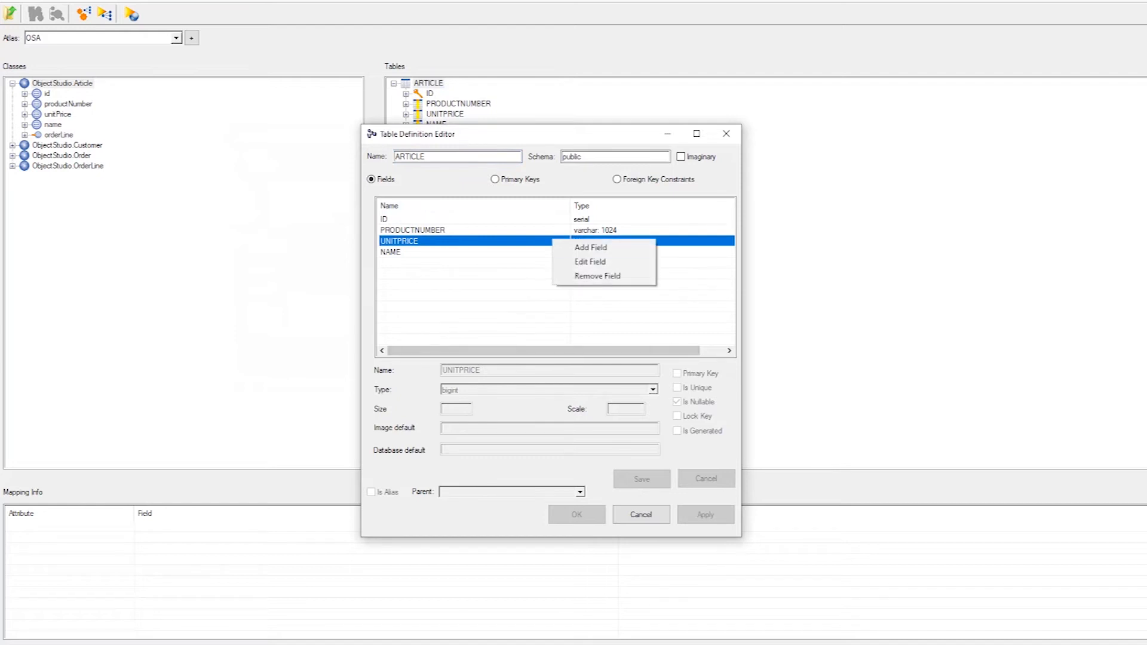
{"action": "left_click", "coordinate": [590, 261]}
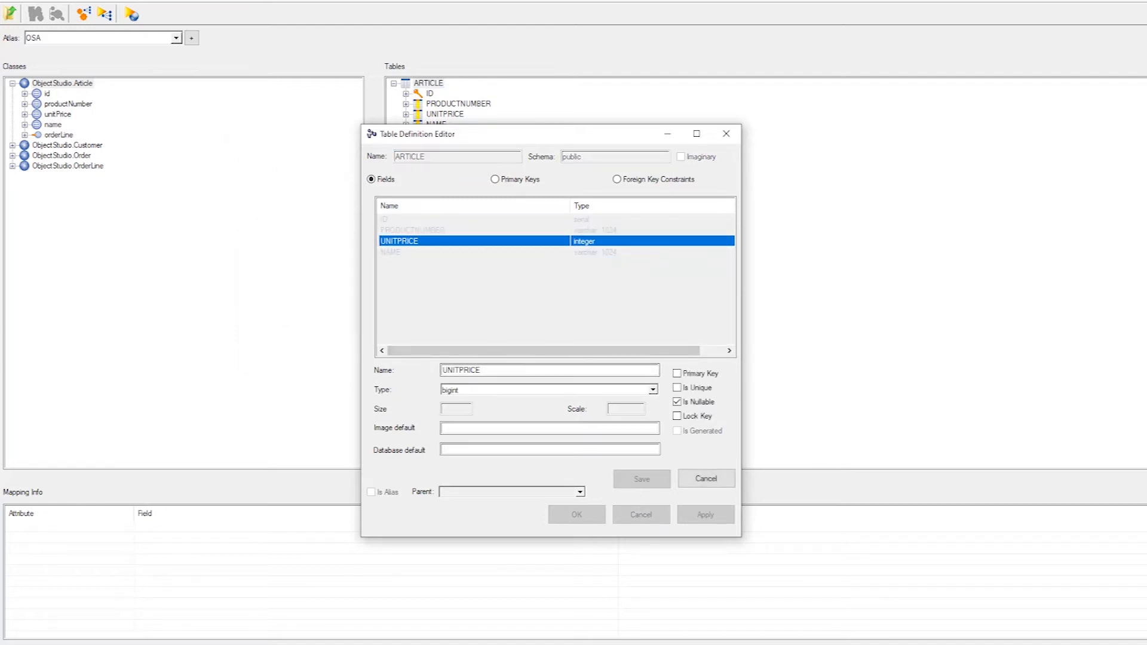
{"action": "left_click", "coordinate": [652, 389]}
{"action": "scroll", "coordinate": [543, 429], "scroll_direction": "down", "scroll_amount": 1}
{"action": "scroll", "coordinate": [543, 429], "scroll_direction": "down", "scroll_amount": 1}
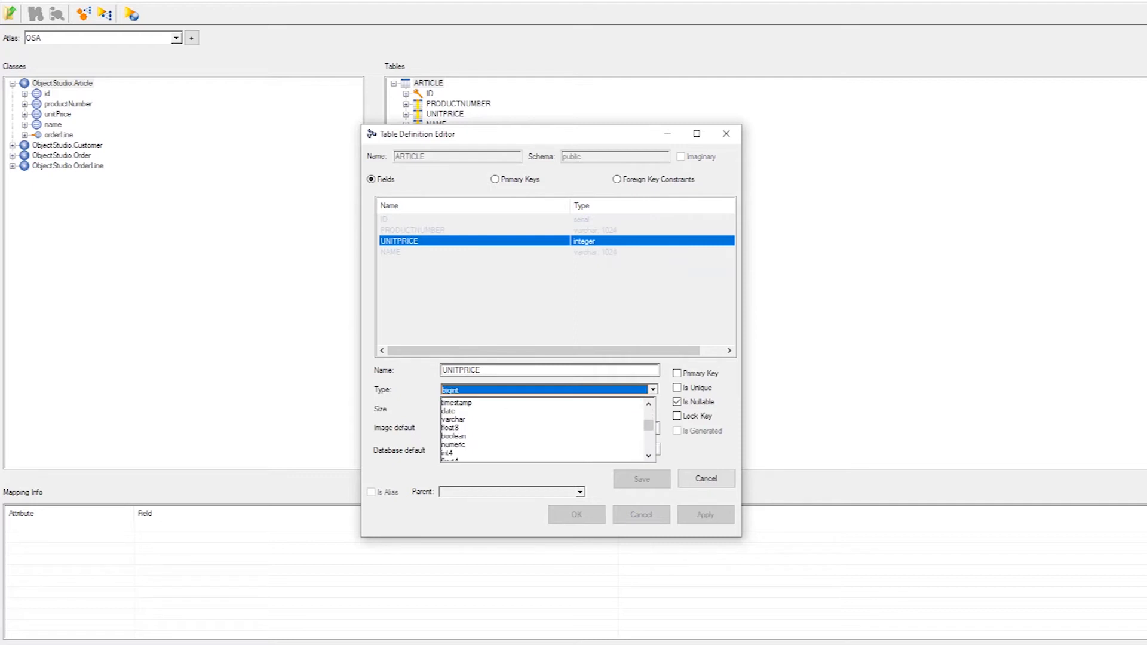
{"action": "left_click", "coordinate": [478, 444]}
{"action": "key", "text": "Tab"}
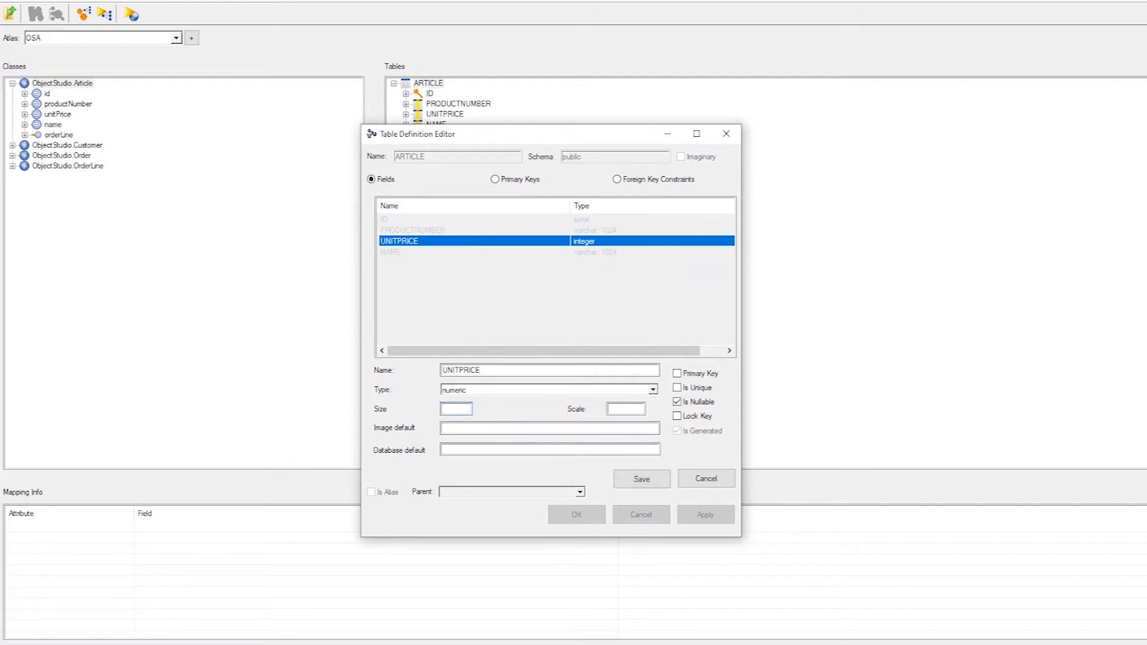
Step: Give the UNITPRICE field a size of 8 and a scale of 2, save it, and accept the table definition
{"action": "key", "text": "Tab"}
{"action": "type", "text": "8"}
{"action": "key", "text": "Tab"}
{"action": "key", "text": "Tab"}
{"action": "key", "text": "Tab"}
{"action": "key", "text": "space"}
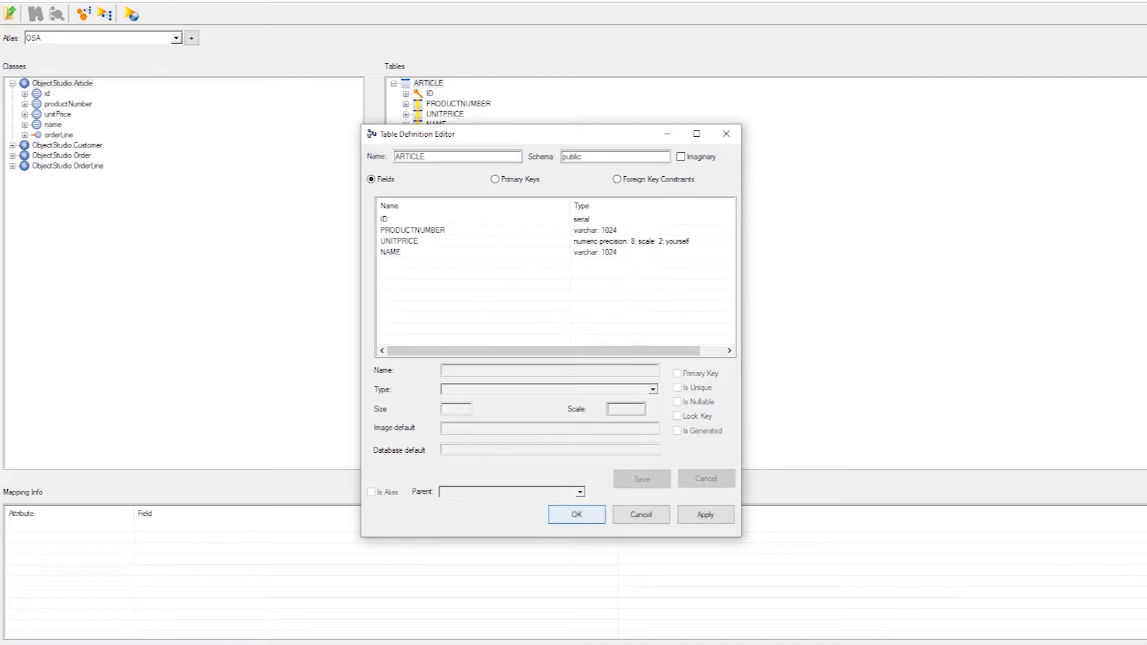
{"action": "left_click", "coordinate": [576, 515]}
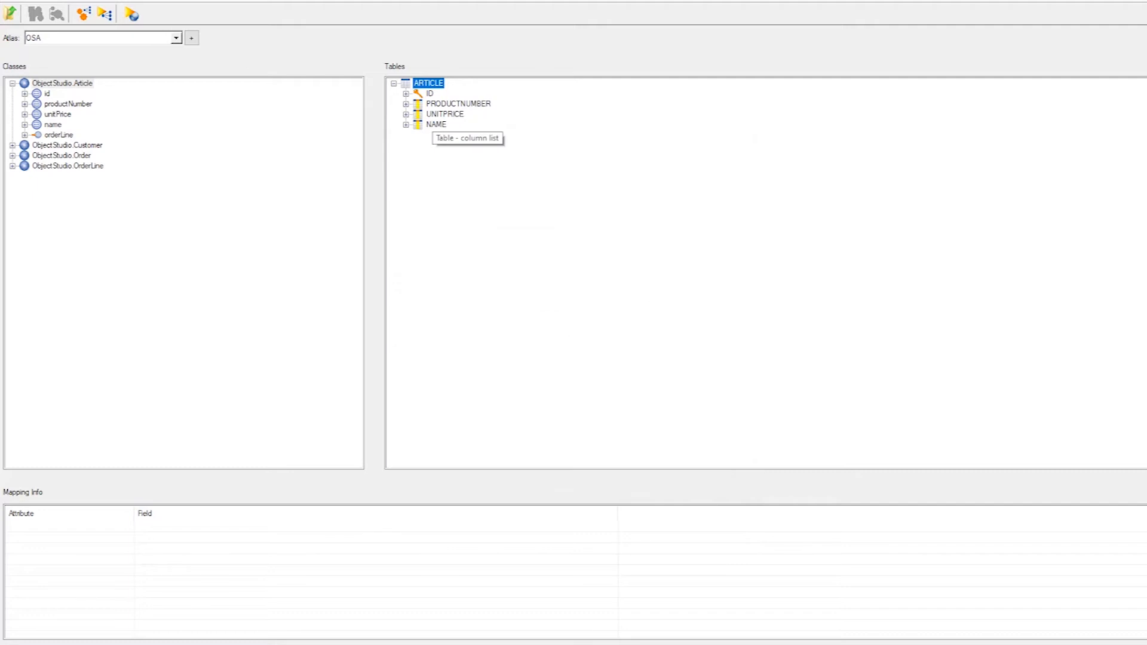
Step: View the details of the ARTICLE table's UNITPRICE column to check its type and size
{"action": "right_click", "coordinate": [428, 113]}
{"action": "left_click", "coordinate": [466, 121]}
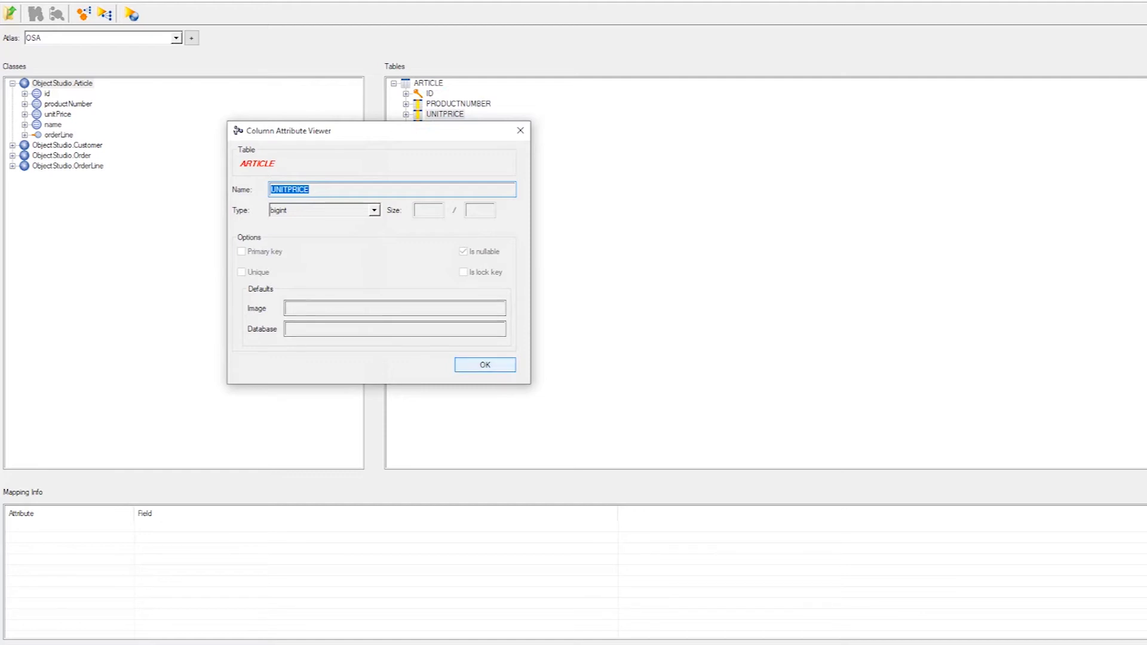
{"action": "left_click", "coordinate": [484, 364]}
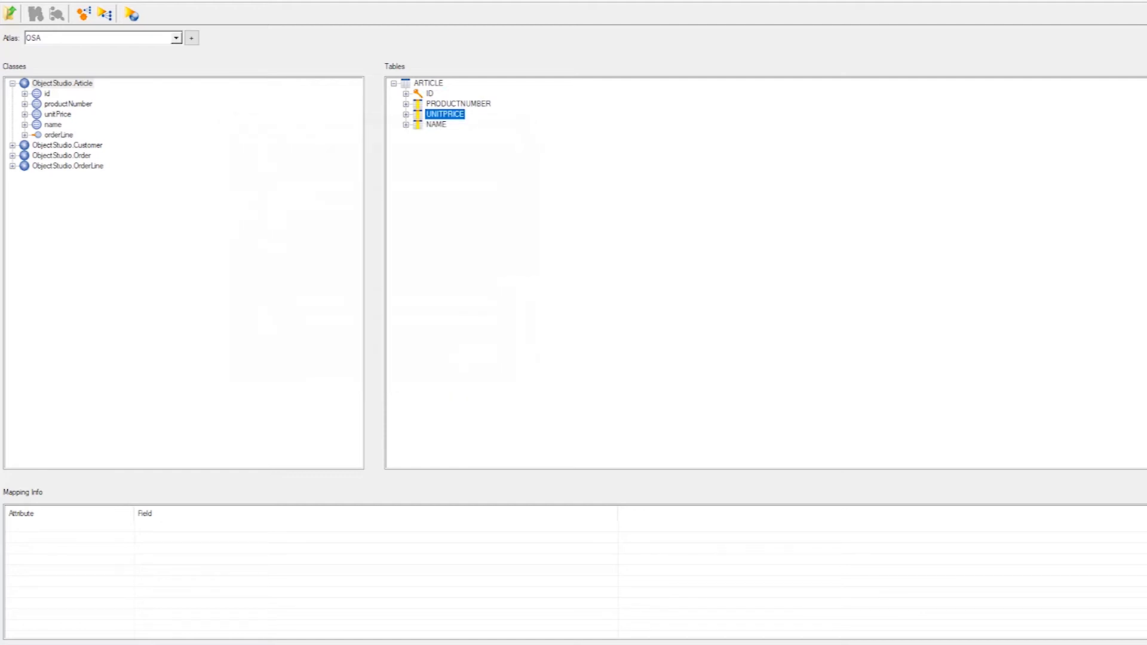
{"action": "left_click", "coordinate": [454, 104]}
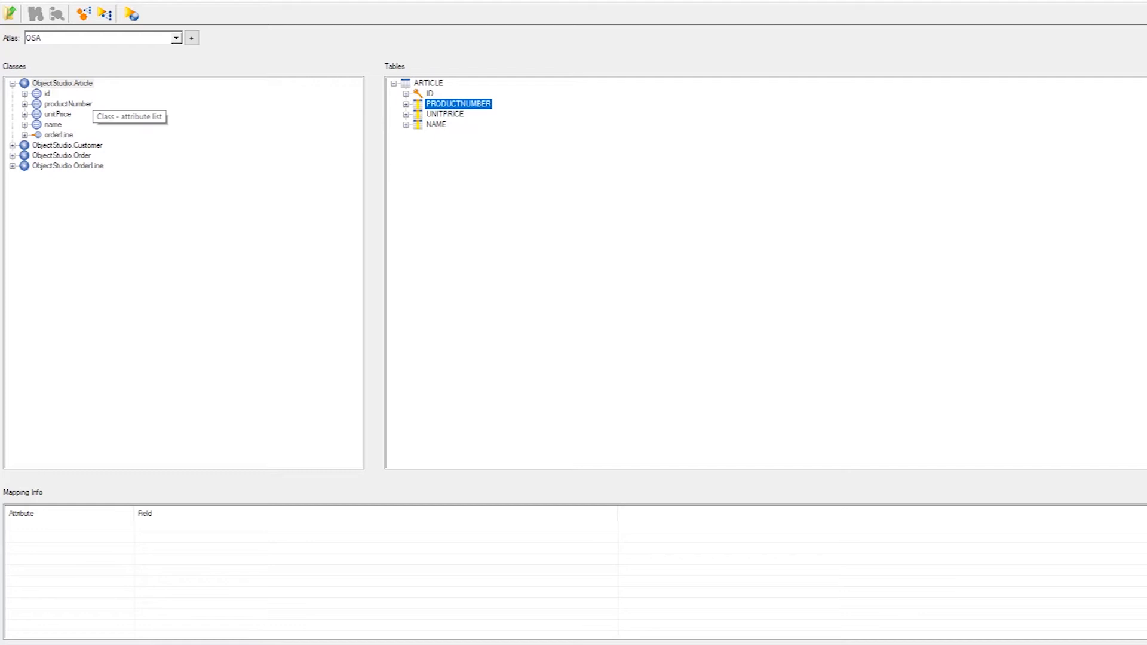
Step: Create a table from the ObjectStudio.Customer class
{"action": "left_click", "coordinate": [67, 145]}
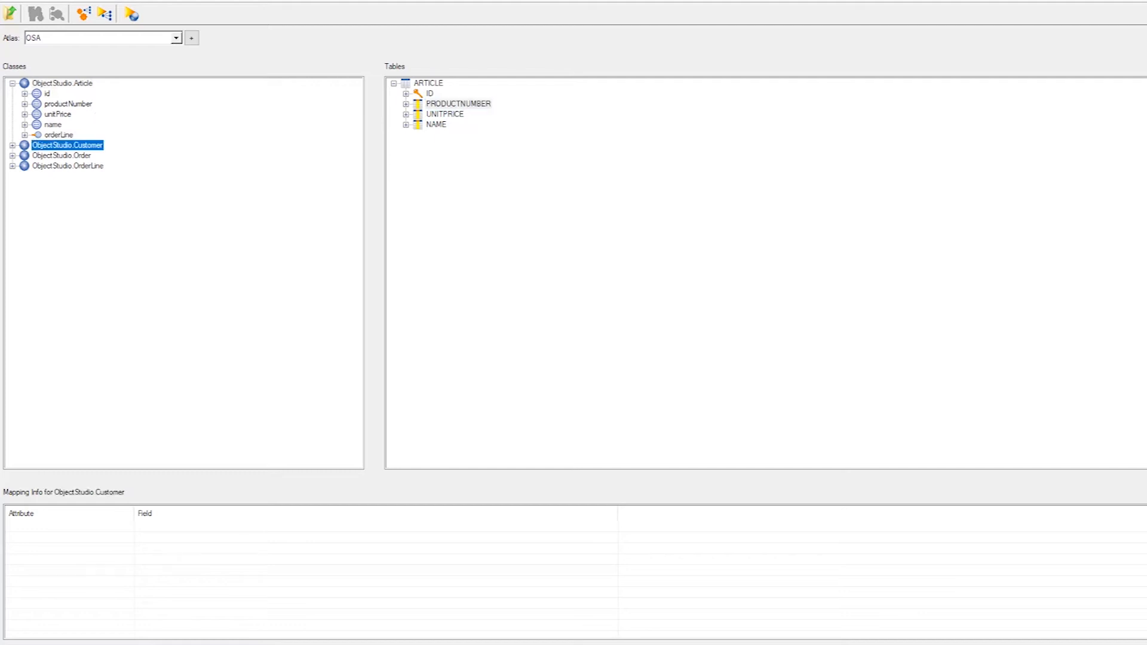
{"action": "right_click", "coordinate": [91, 145]}
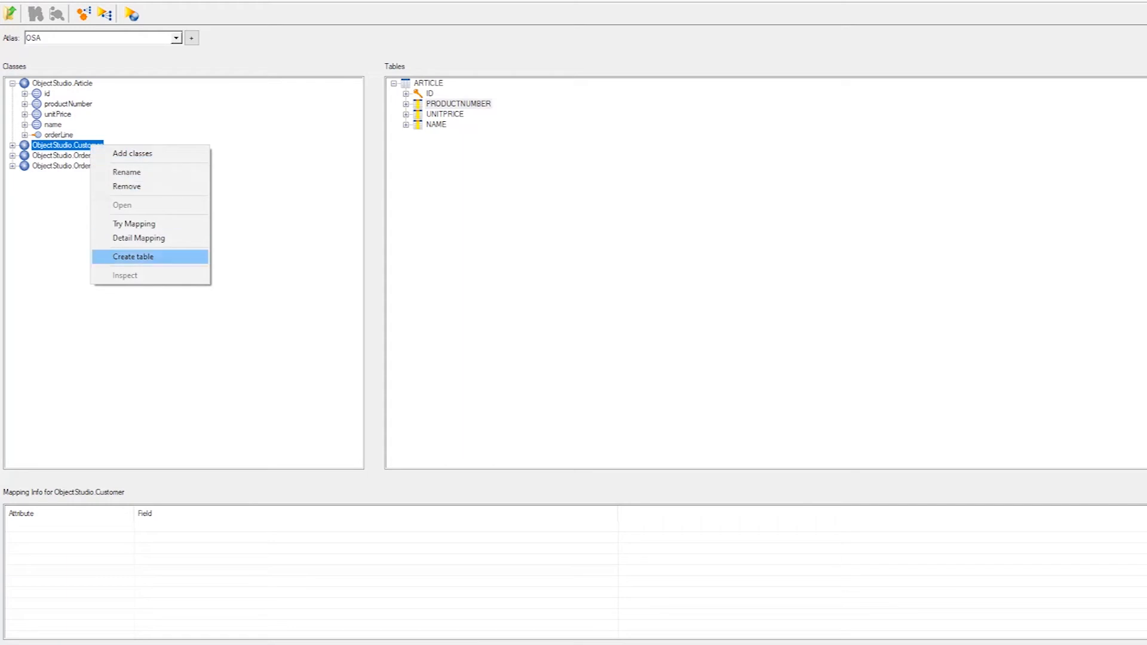
{"action": "left_click", "coordinate": [133, 256]}
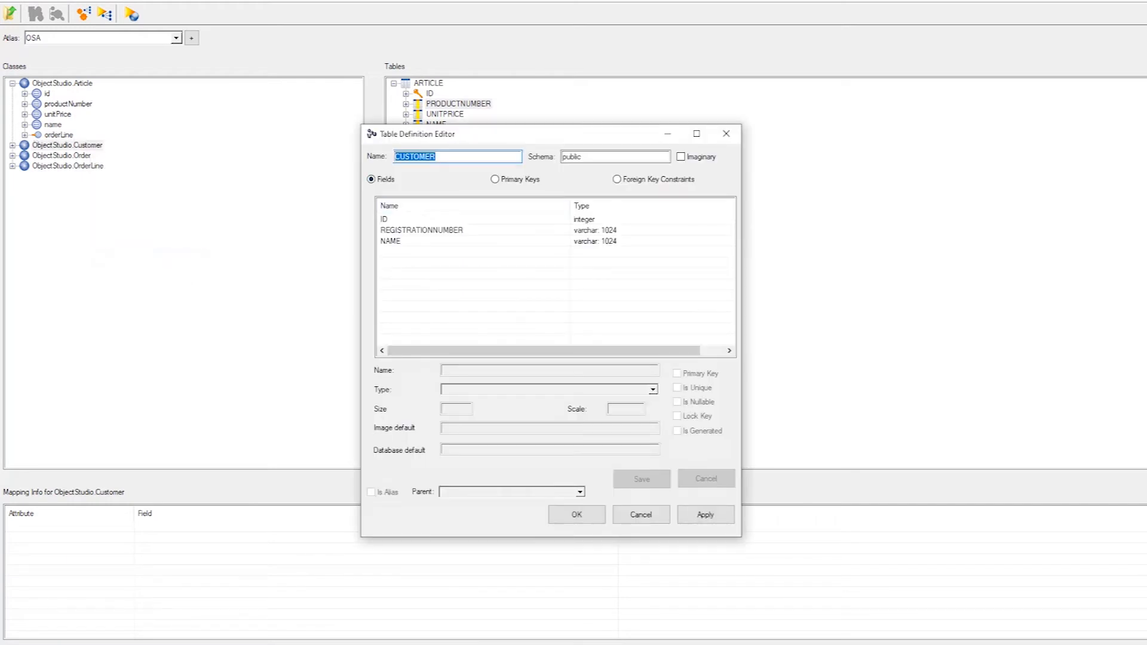
Step: Make the CUSTOMER table's ID field a serial primary key, save it, and accept the table definition
{"action": "left_click", "coordinate": [400, 219]}
{"action": "right_click", "coordinate": [401, 219]}
{"action": "left_click", "coordinate": [439, 242]}
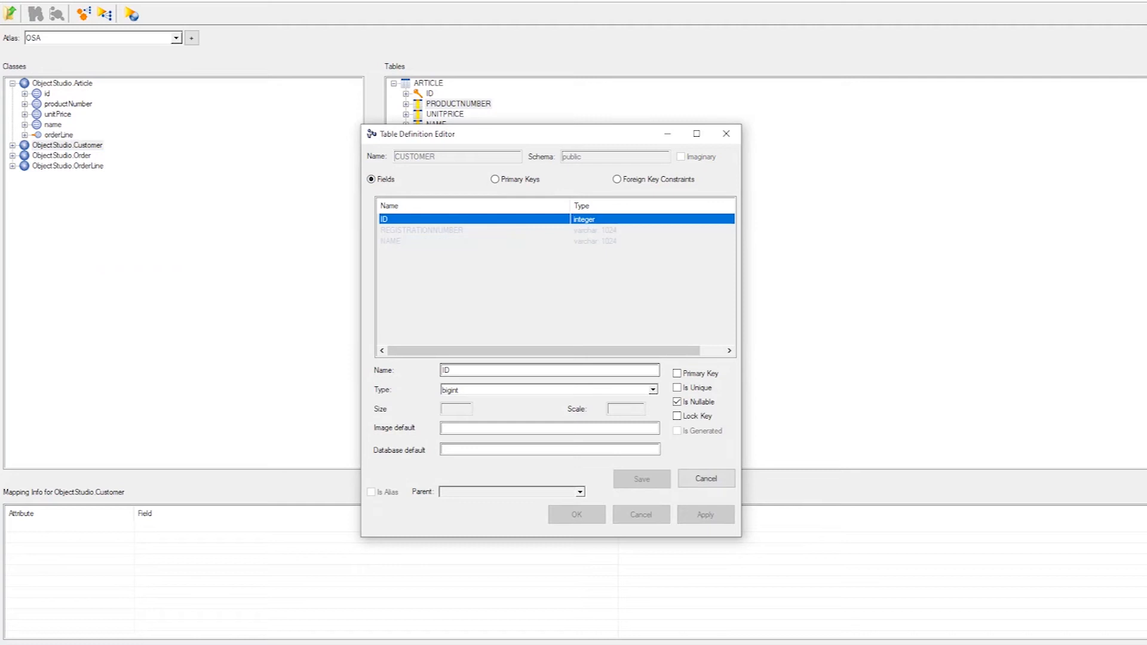
{"action": "left_click", "coordinate": [653, 389]}
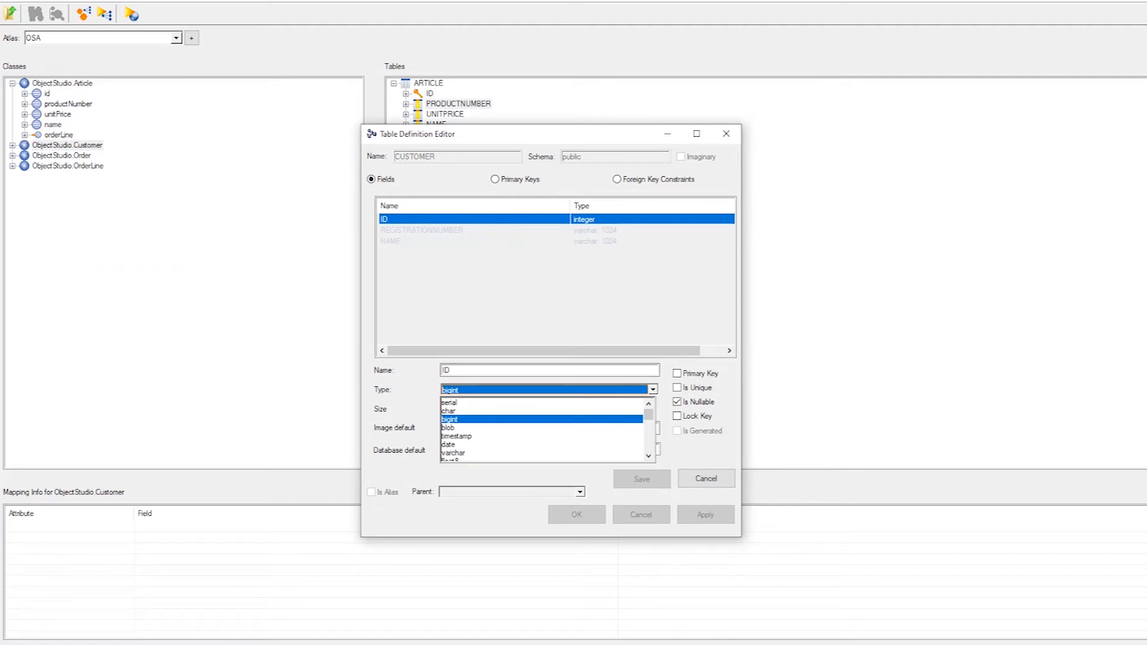
{"action": "left_click", "coordinate": [449, 402]}
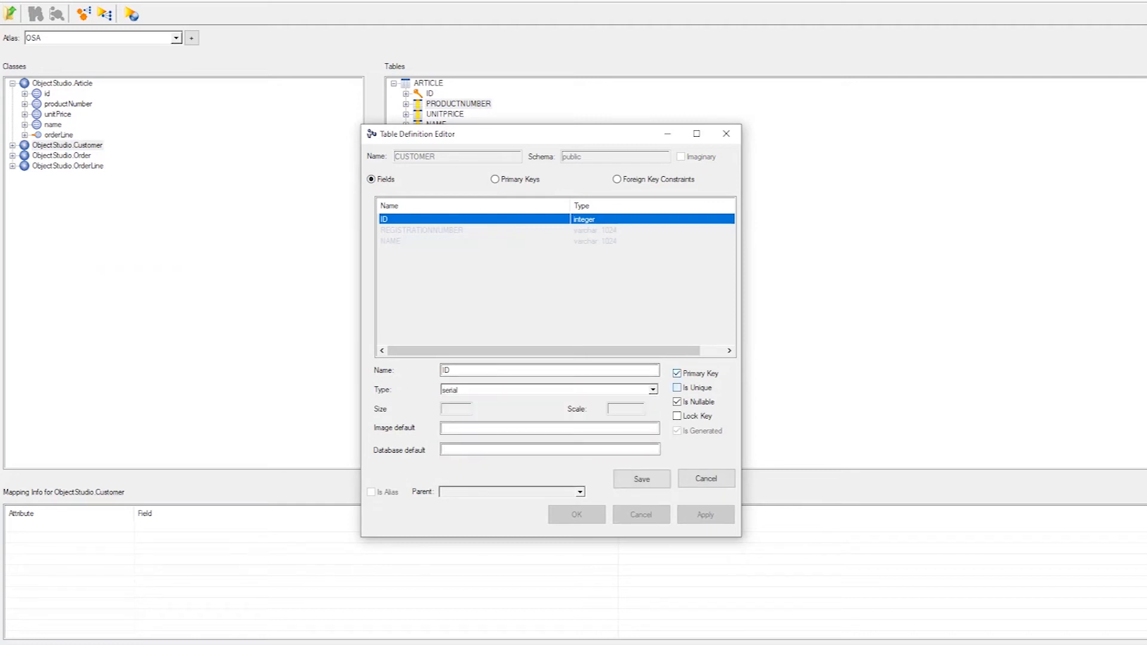
{"action": "left_click", "coordinate": [641, 479]}
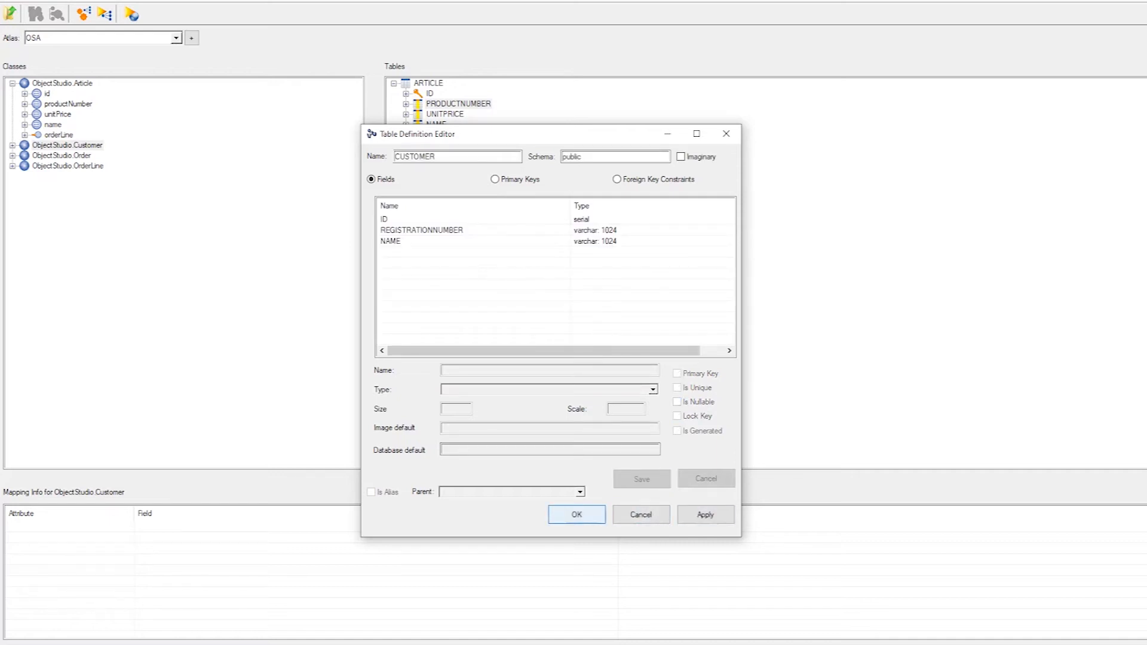
{"action": "left_click", "coordinate": [495, 179]}
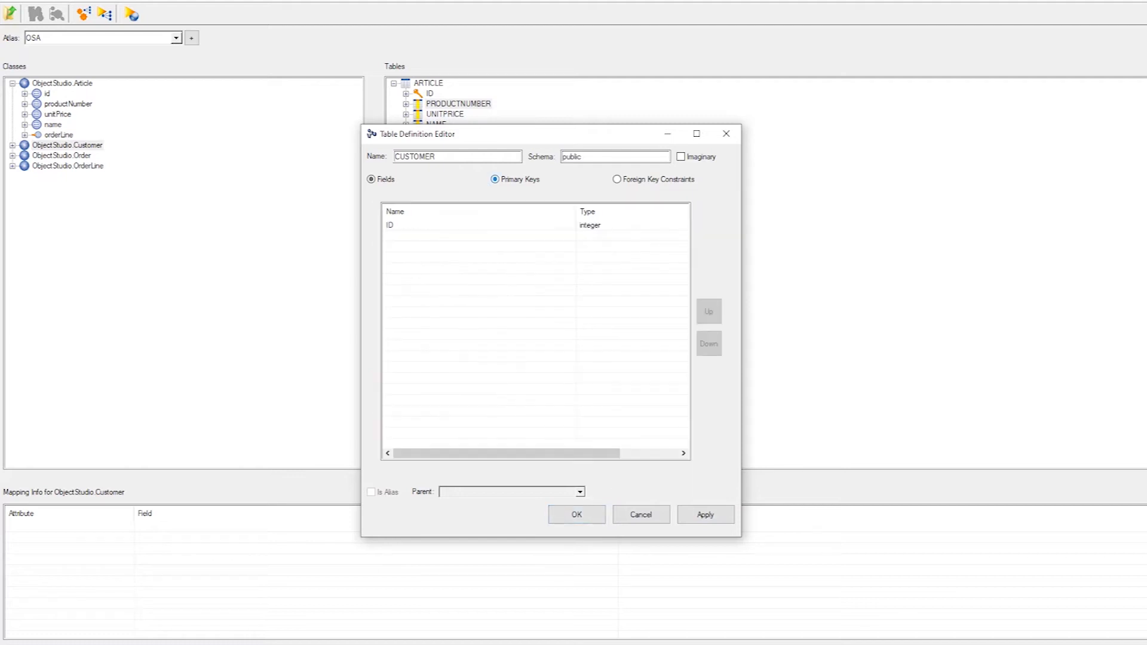
{"action": "left_click", "coordinate": [577, 514]}
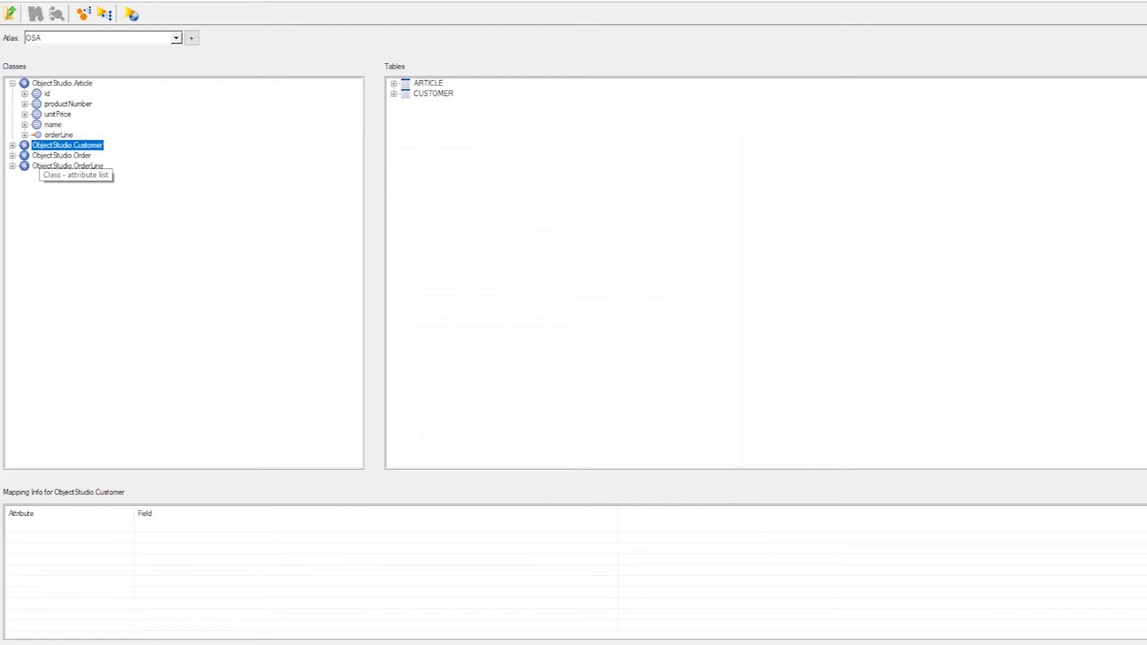
Step: Expand the ObjectStudio.Order class and create a table from it
{"action": "left_click", "coordinate": [13, 156]}
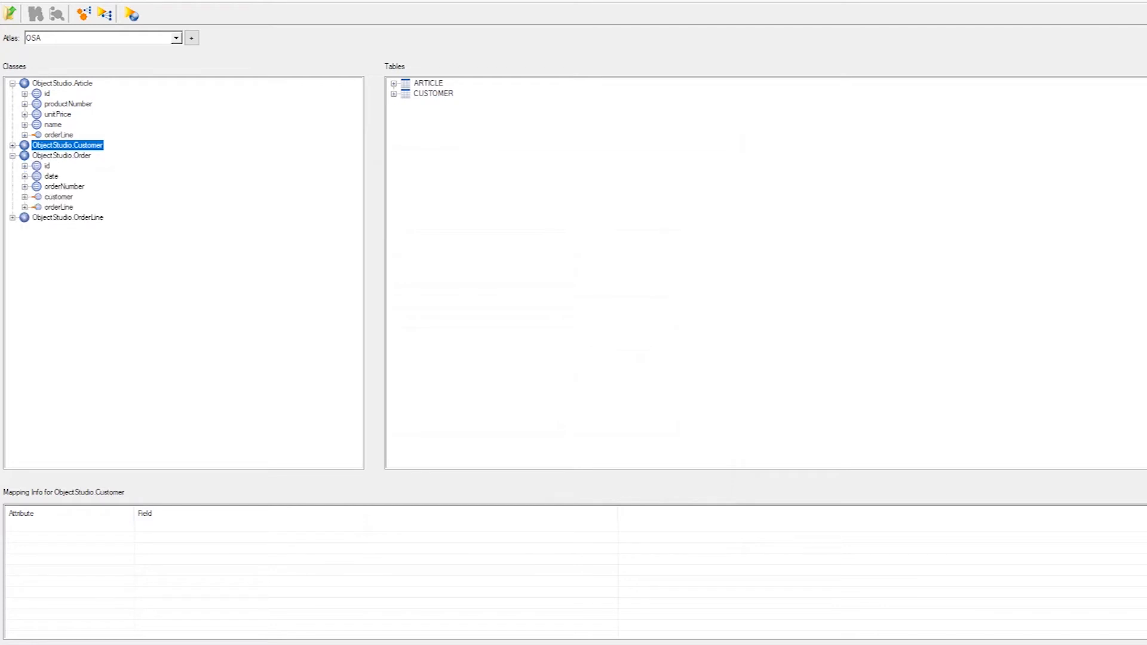
{"action": "right_click", "coordinate": [59, 154]}
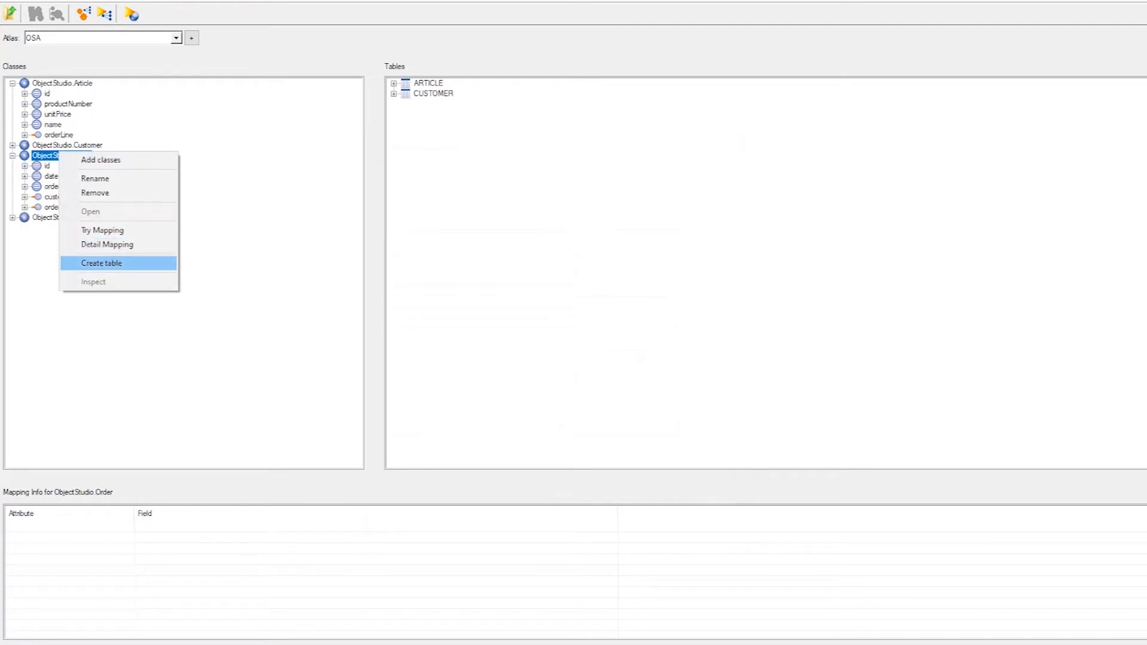
{"action": "left_click", "coordinate": [102, 263]}
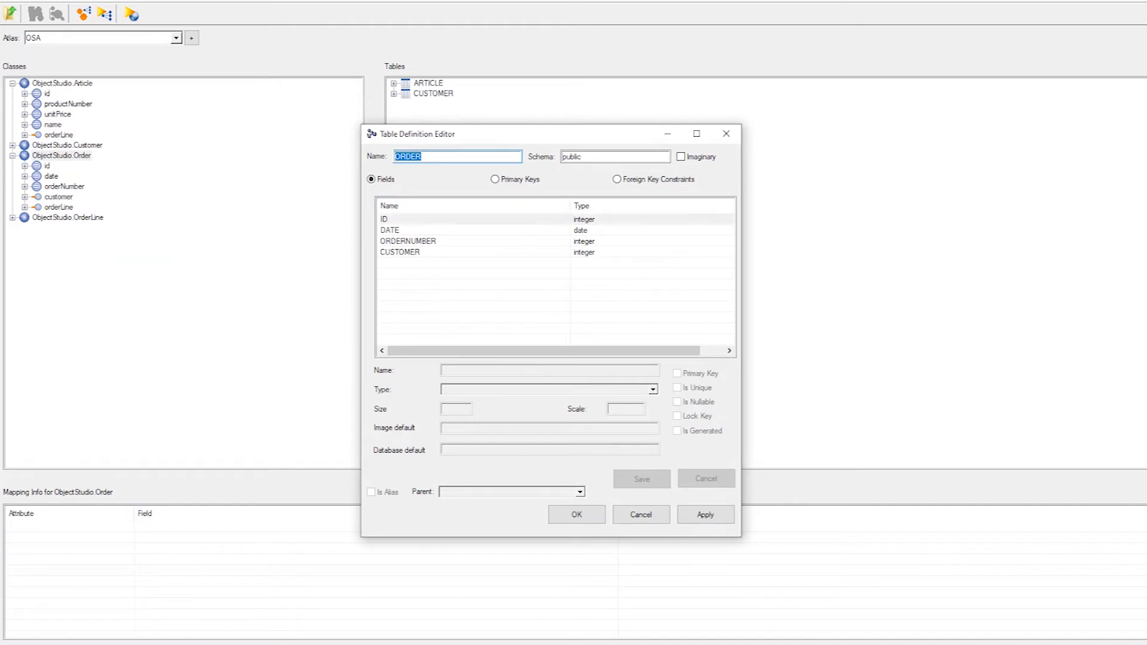
Step: Change the ORDER table's ID field to type serial, mark it as primary key, and save the field
{"action": "left_click", "coordinate": [386, 219]}
{"action": "right_click", "coordinate": [401, 220]}
{"action": "left_click", "coordinate": [442, 241]}
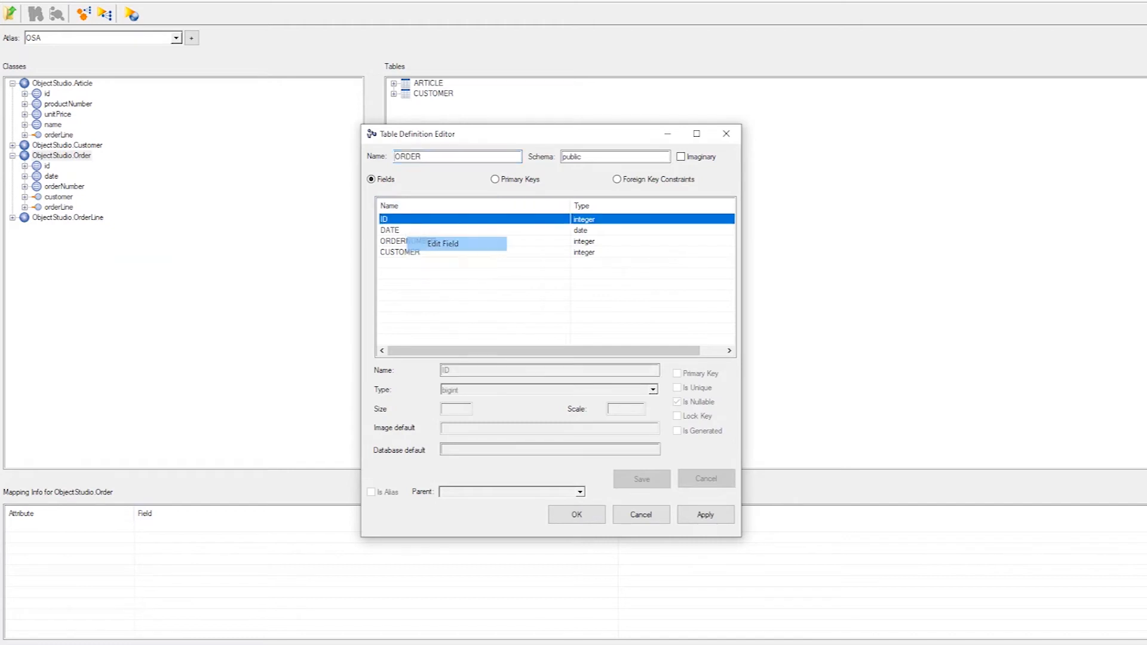
{"action": "left_click", "coordinate": [653, 389]}
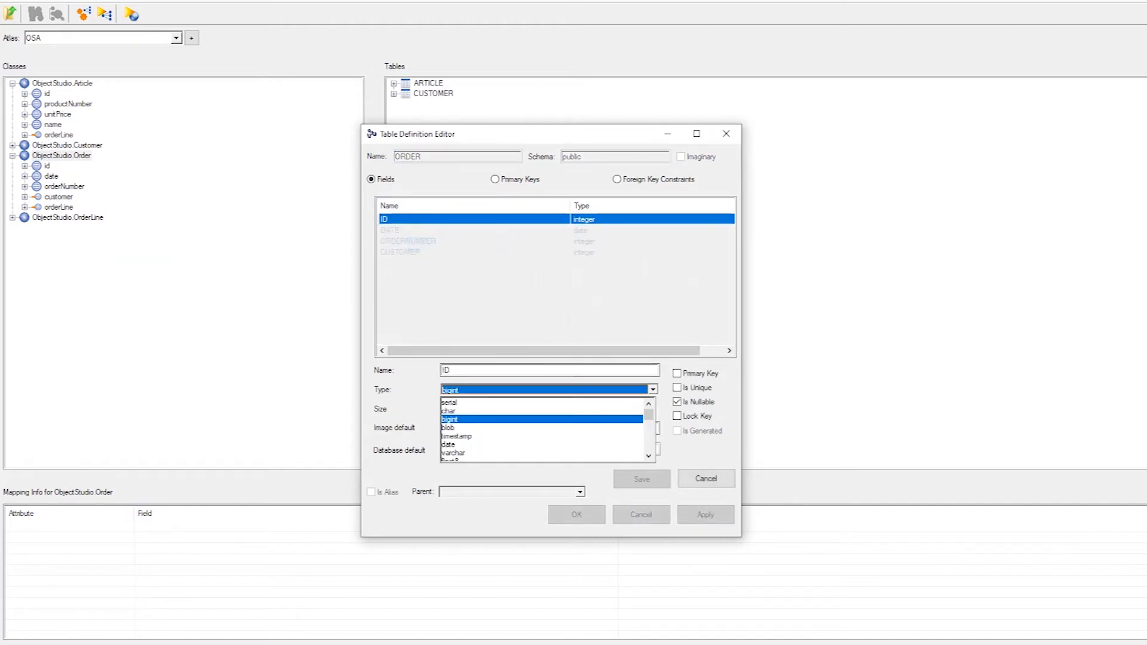
{"action": "left_click", "coordinate": [449, 403]}
{"action": "left_click", "coordinate": [677, 373]}
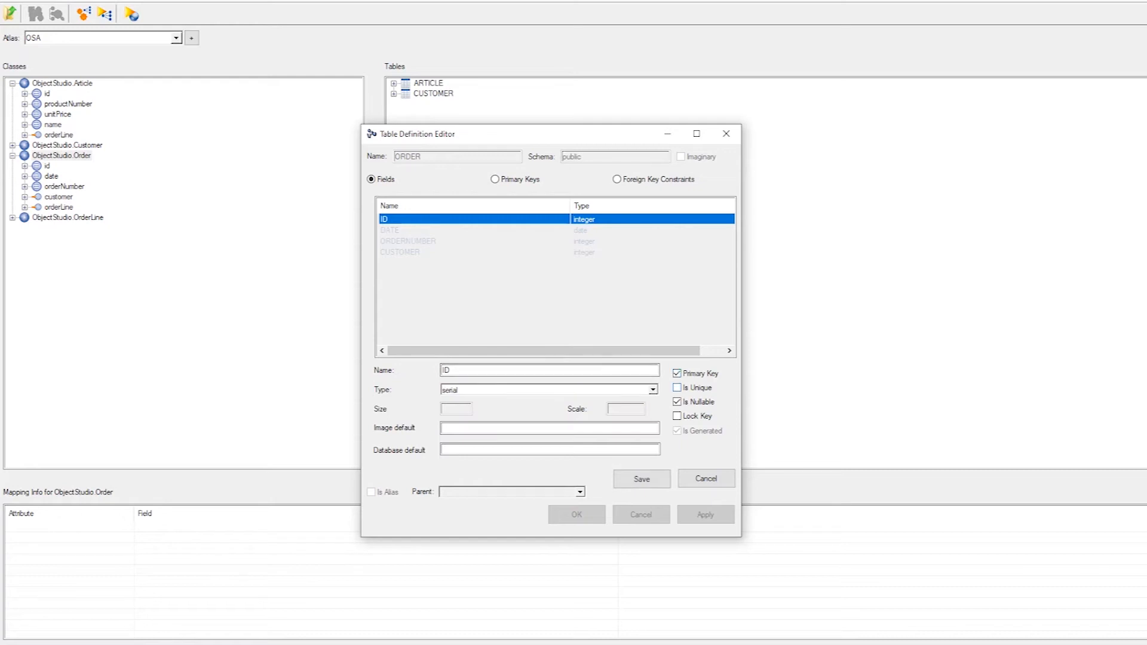
{"action": "left_click", "coordinate": [641, 478]}
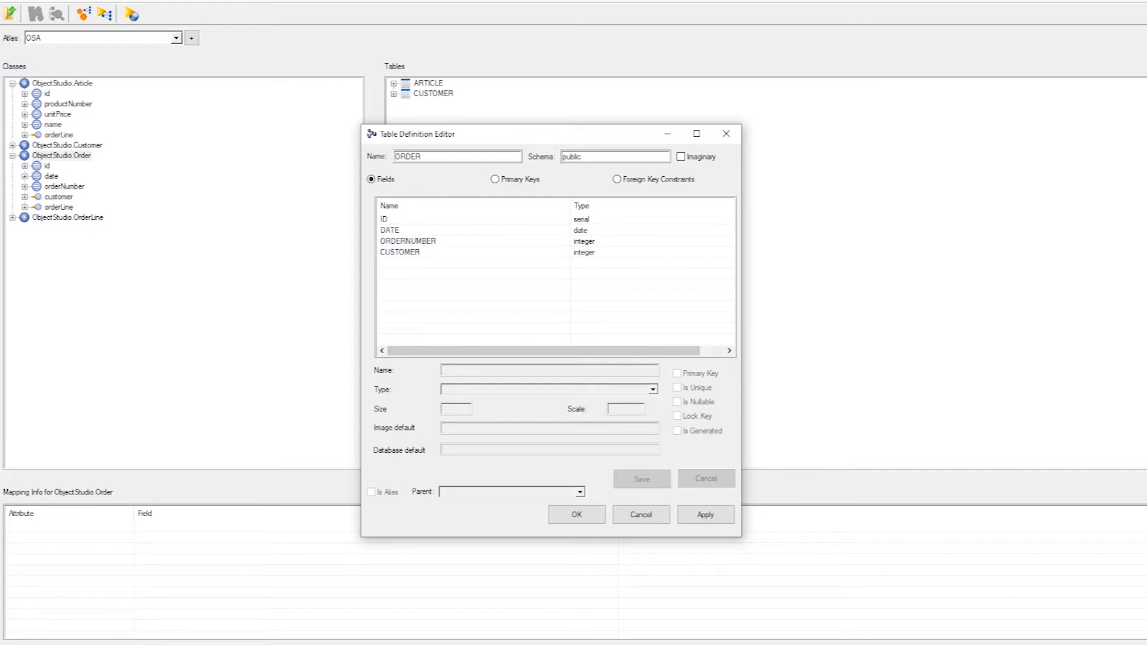
Step: Add a foreign key constraint linking the ORDER table's CUSTOMER field to public.CUSTOMER.ID, and save it
{"action": "left_click", "coordinate": [617, 179]}
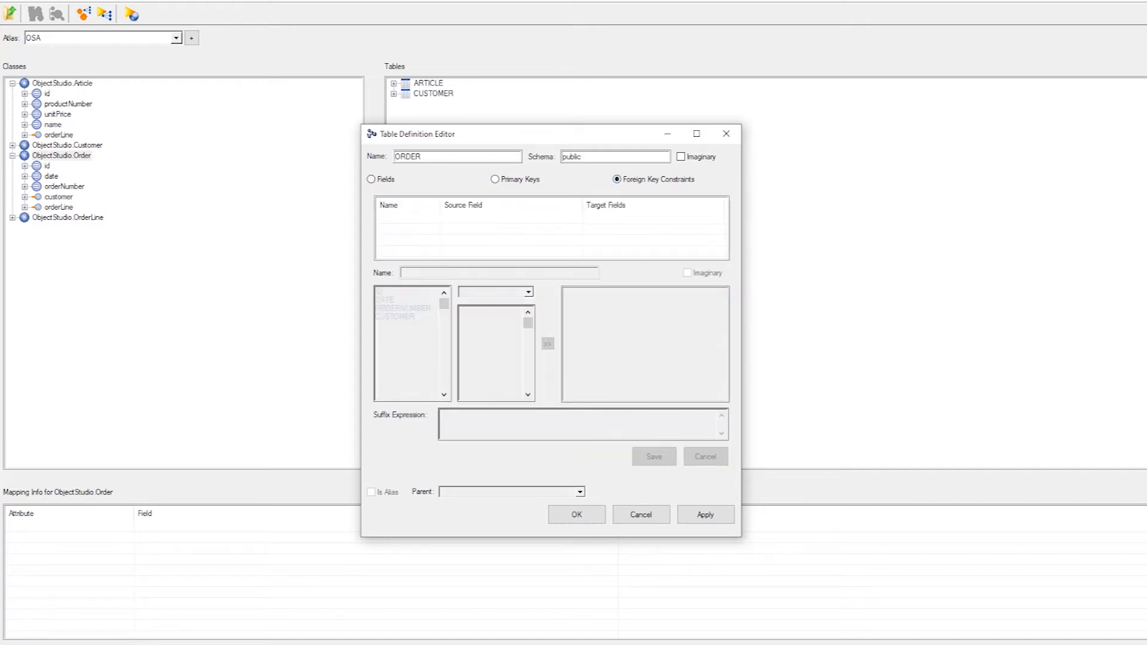
{"action": "right_click", "coordinate": [507, 230]}
{"action": "left_click", "coordinate": [549, 234]}
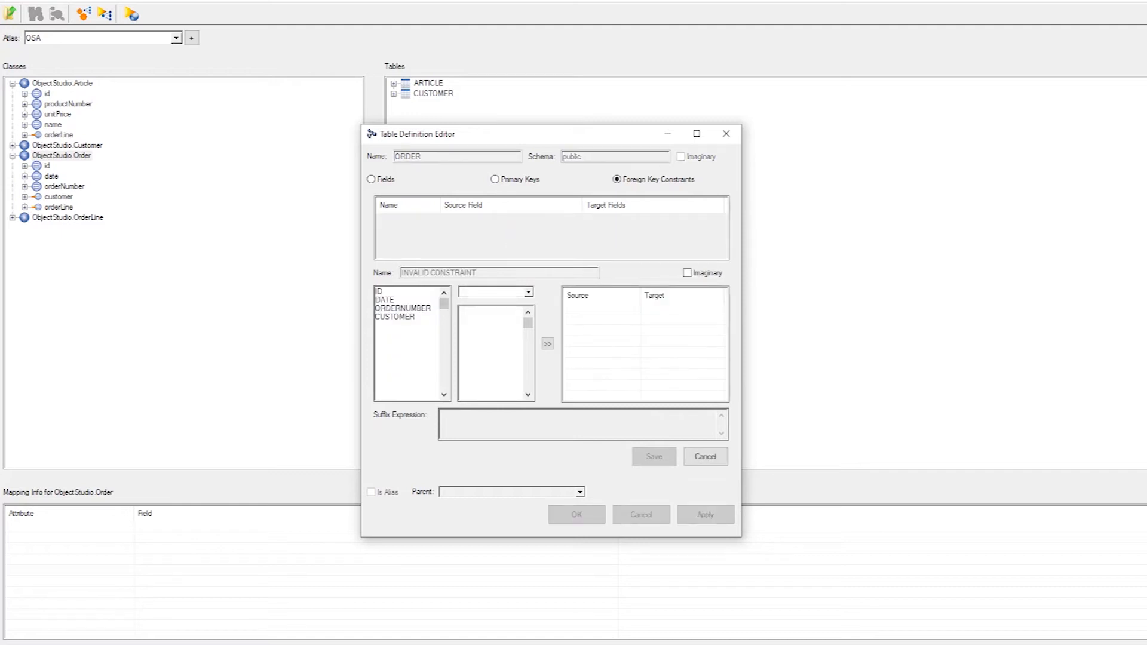
{"action": "left_click", "coordinate": [395, 316]}
{"action": "left_click", "coordinate": [528, 292]}
{"action": "left_click", "coordinate": [489, 313]}
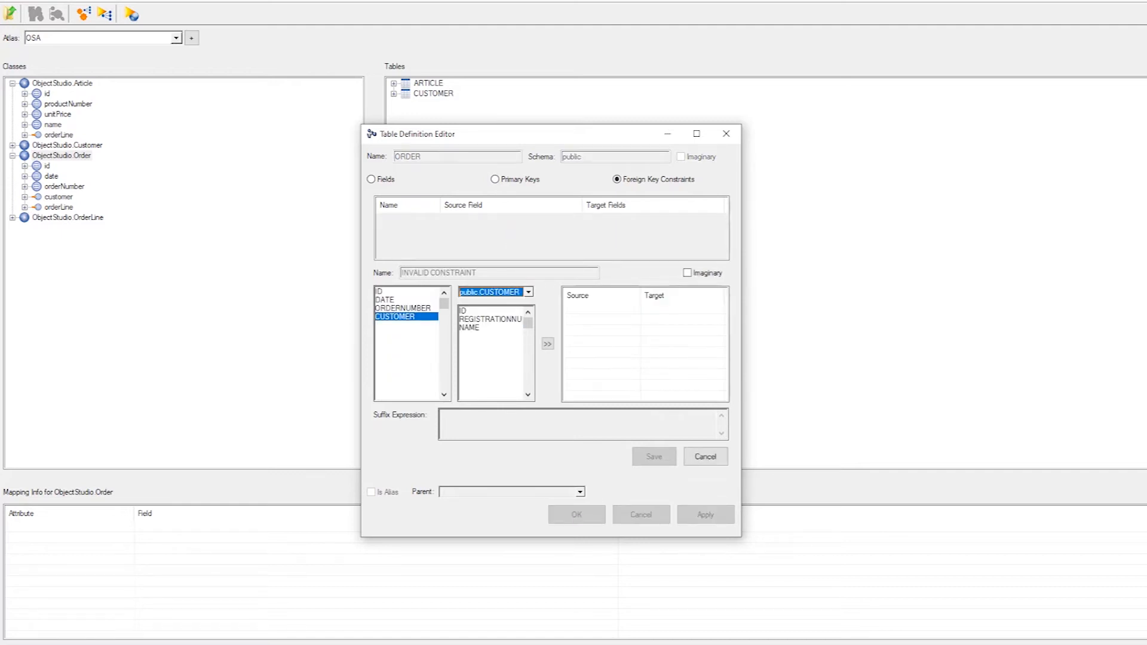
{"action": "left_click", "coordinate": [490, 310]}
{"action": "left_click", "coordinate": [547, 344]}
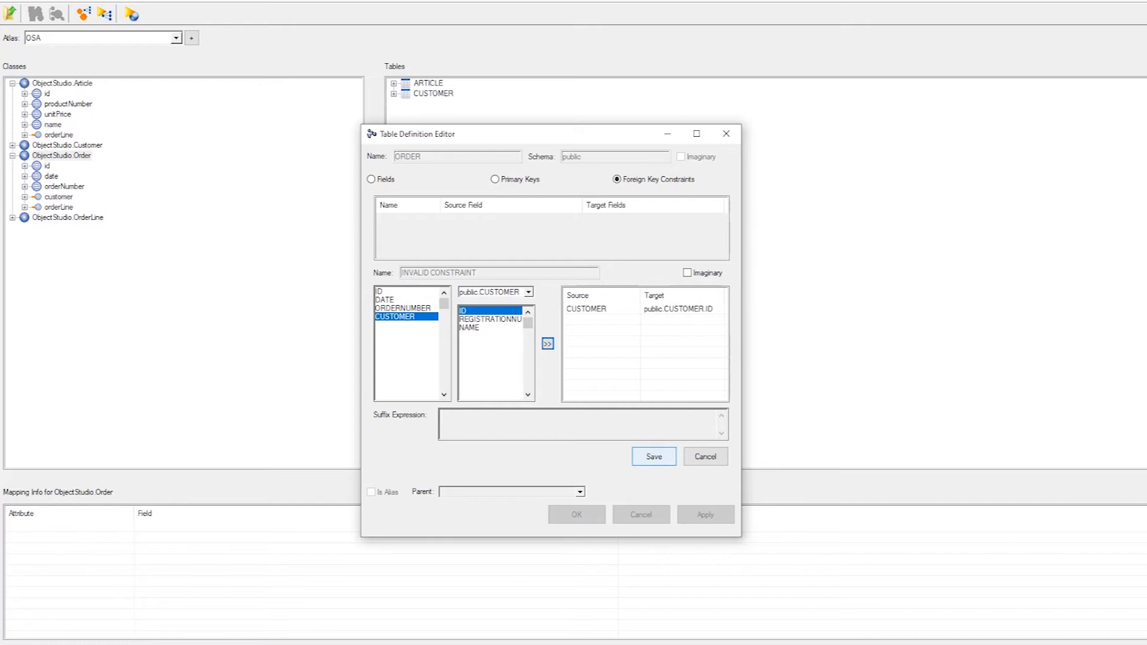
{"action": "left_click", "coordinate": [654, 456]}
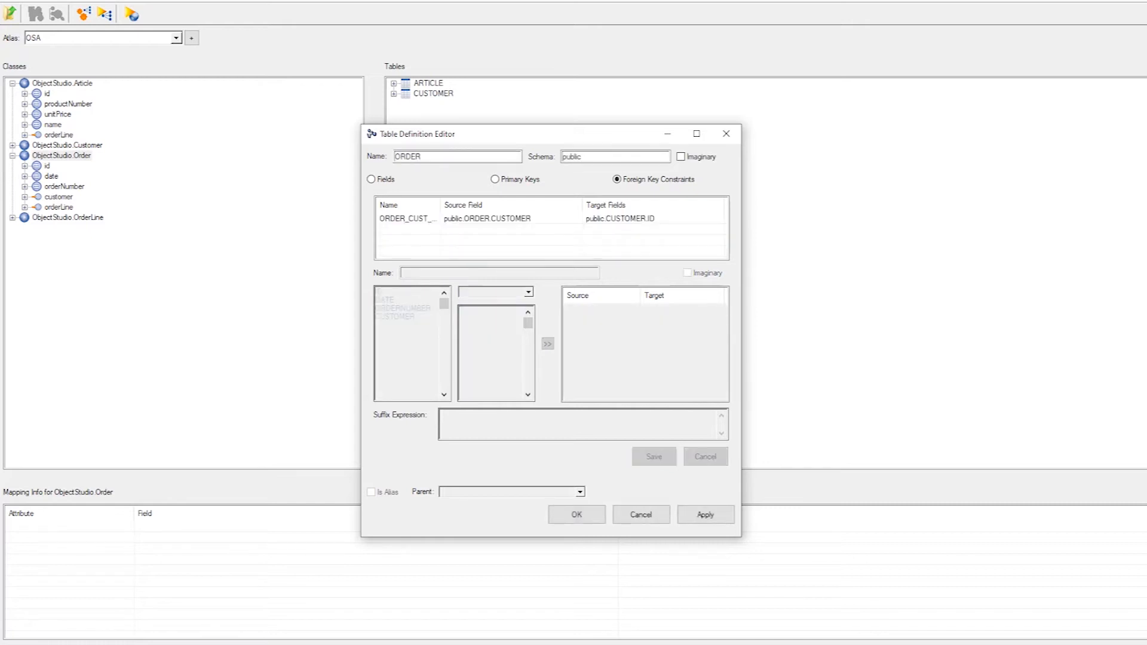
Step: Accept the ORDER table definition and expand the table to inspect its CUSTOMER column
{"action": "left_click", "coordinate": [576, 515]}
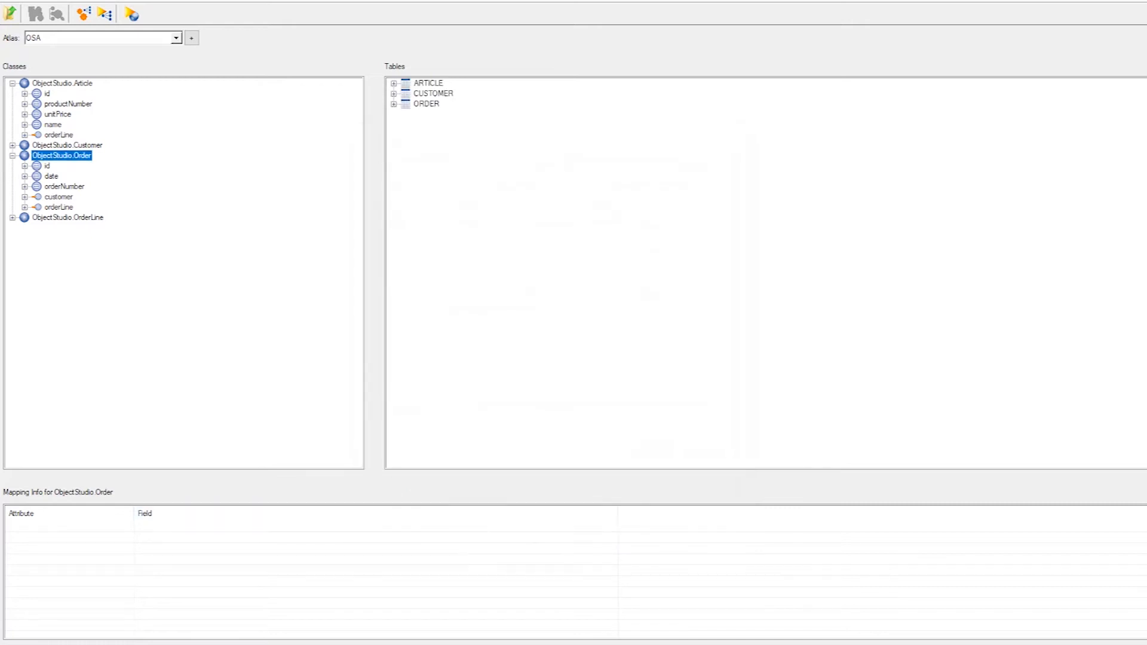
{"action": "left_click", "coordinate": [394, 103]}
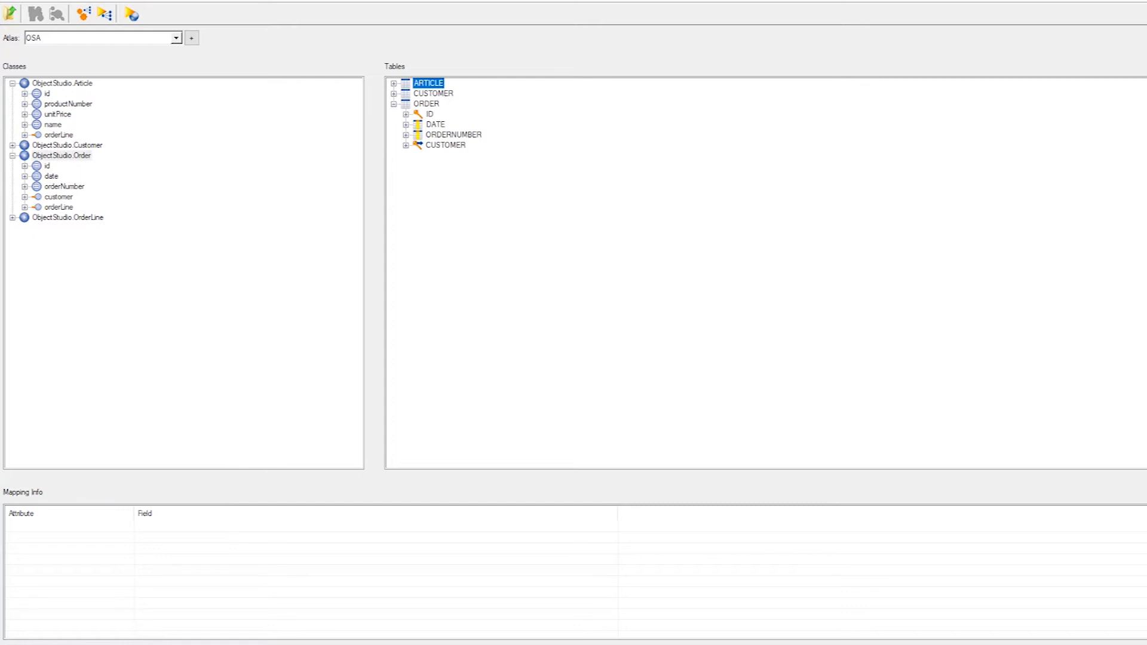
{"action": "left_click", "coordinate": [446, 145]}
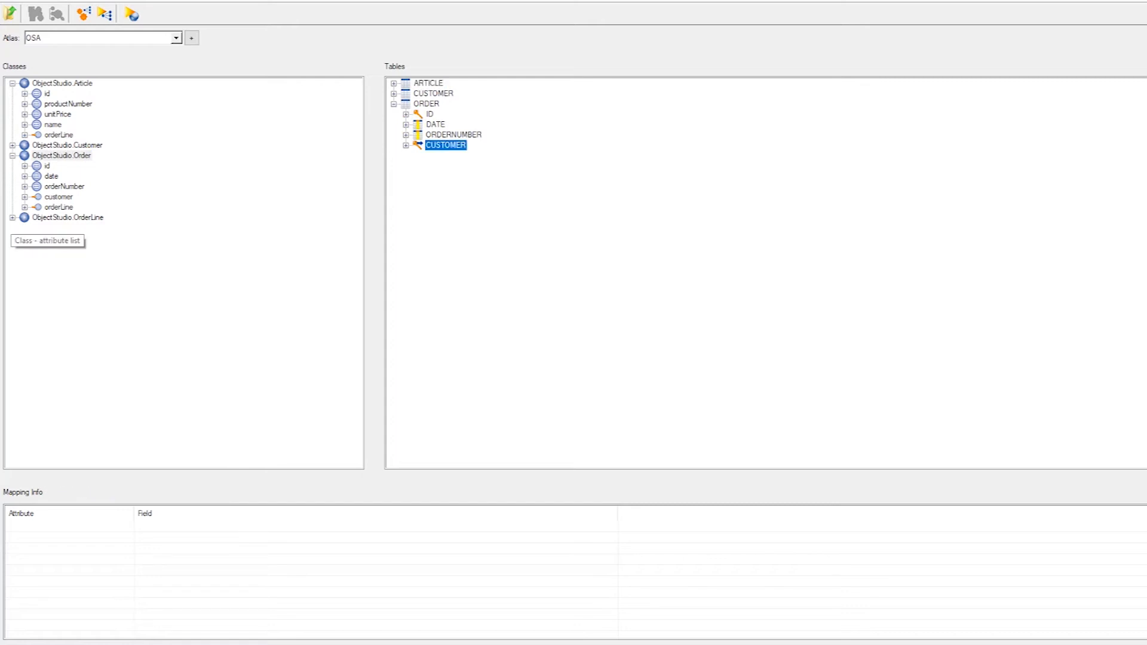
Step: Expand the ObjectStudio.OrderLine class and create a table from it
{"action": "left_click", "coordinate": [12, 218]}
{"action": "left_click", "coordinate": [67, 217]}
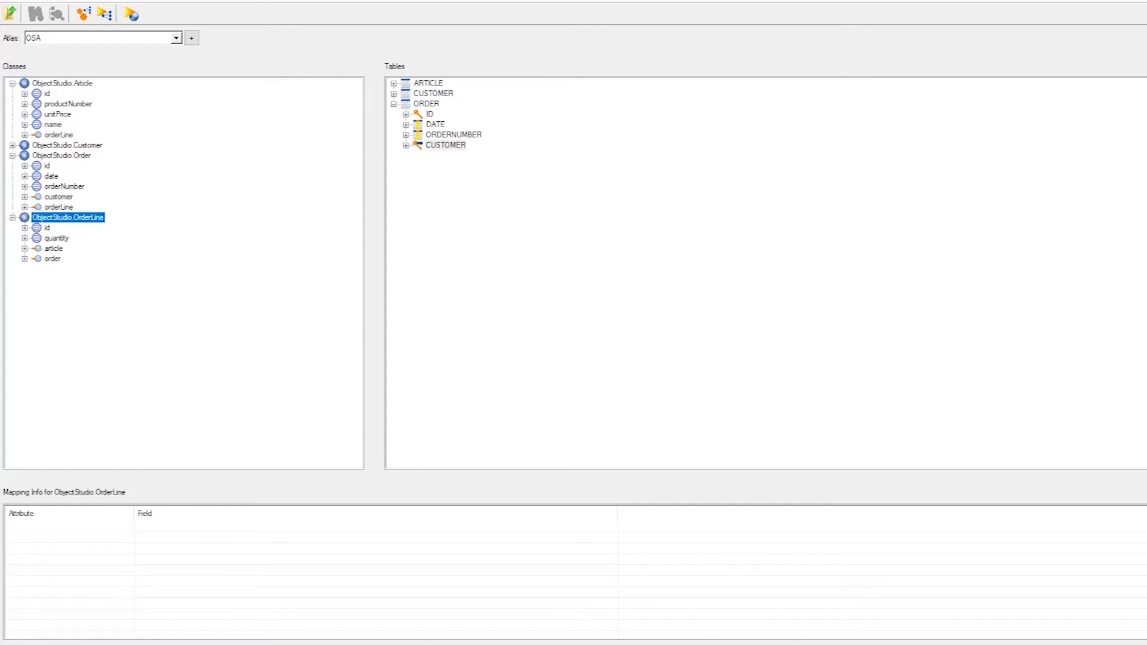
{"action": "right_click", "coordinate": [56, 218]}
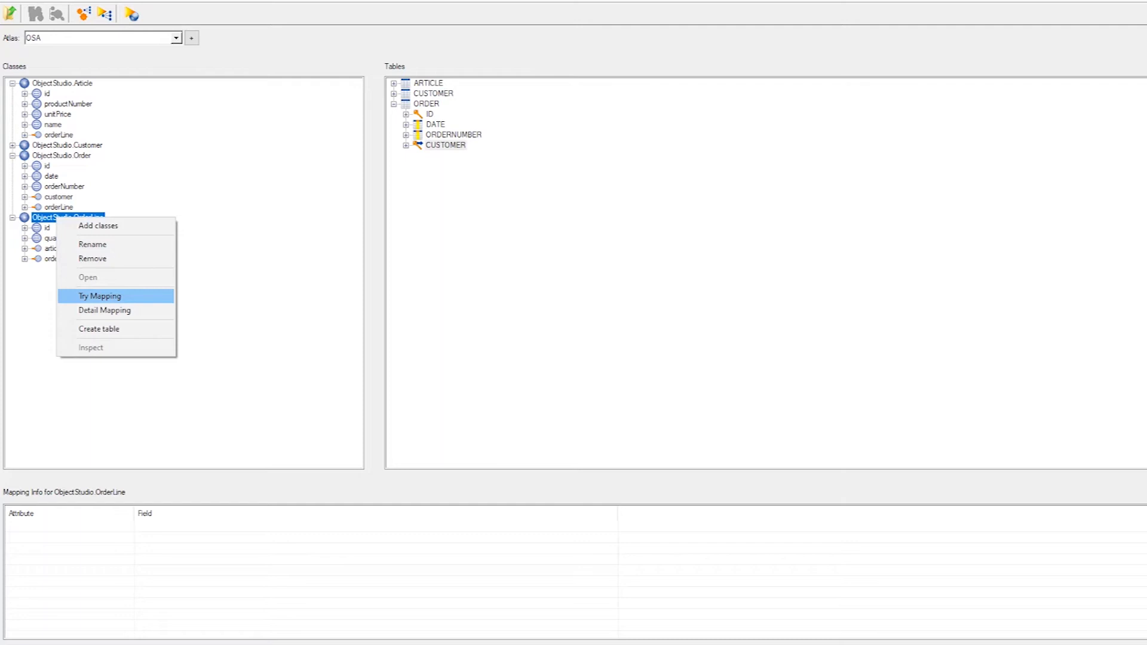
{"action": "left_click", "coordinate": [99, 330]}
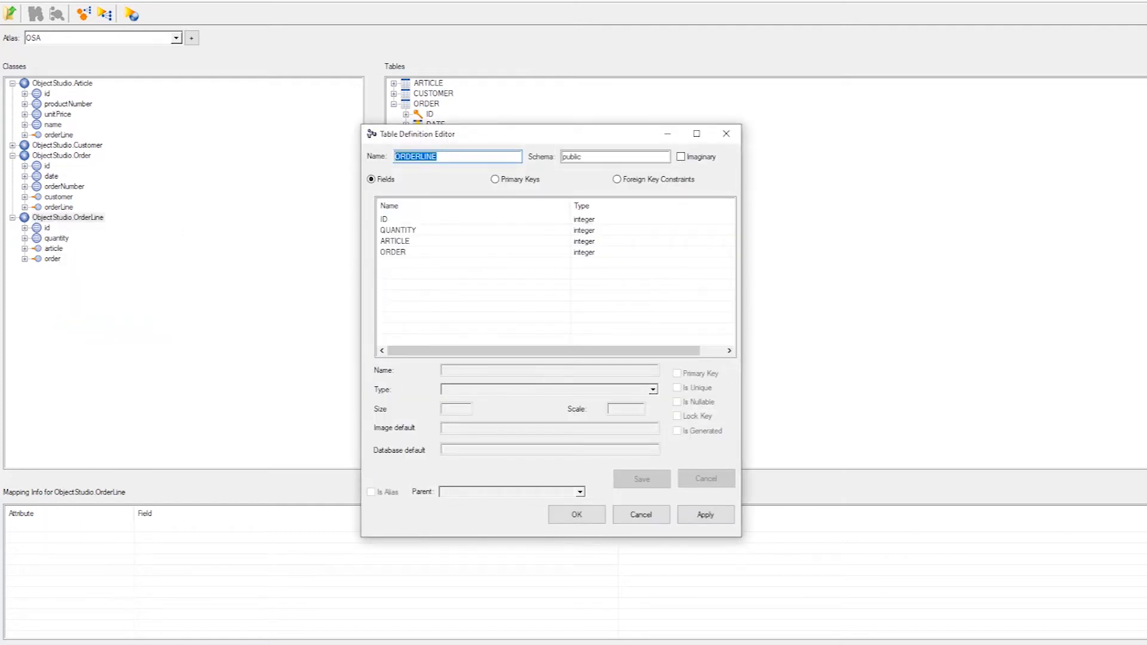
Step: Set the ORDERLINE table's ID field to type serial, make it a unique, non-nullable primary key, and save it
{"action": "left_click", "coordinate": [386, 219]}
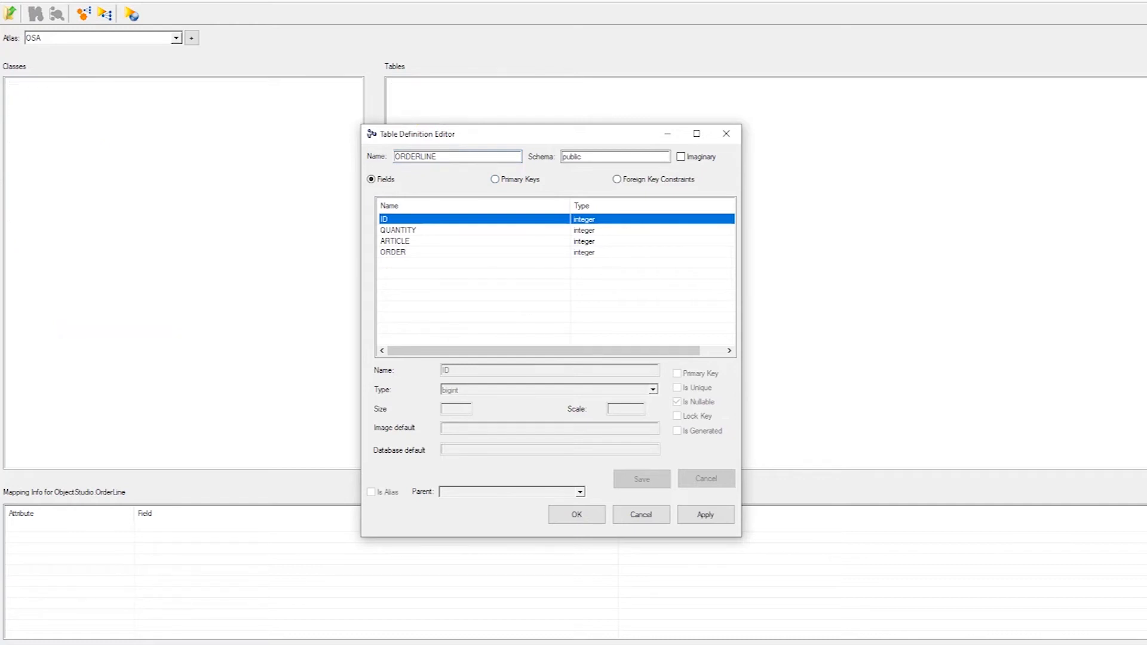
{"action": "right_click", "coordinate": [562, 219]}
{"action": "left_click", "coordinate": [599, 241]}
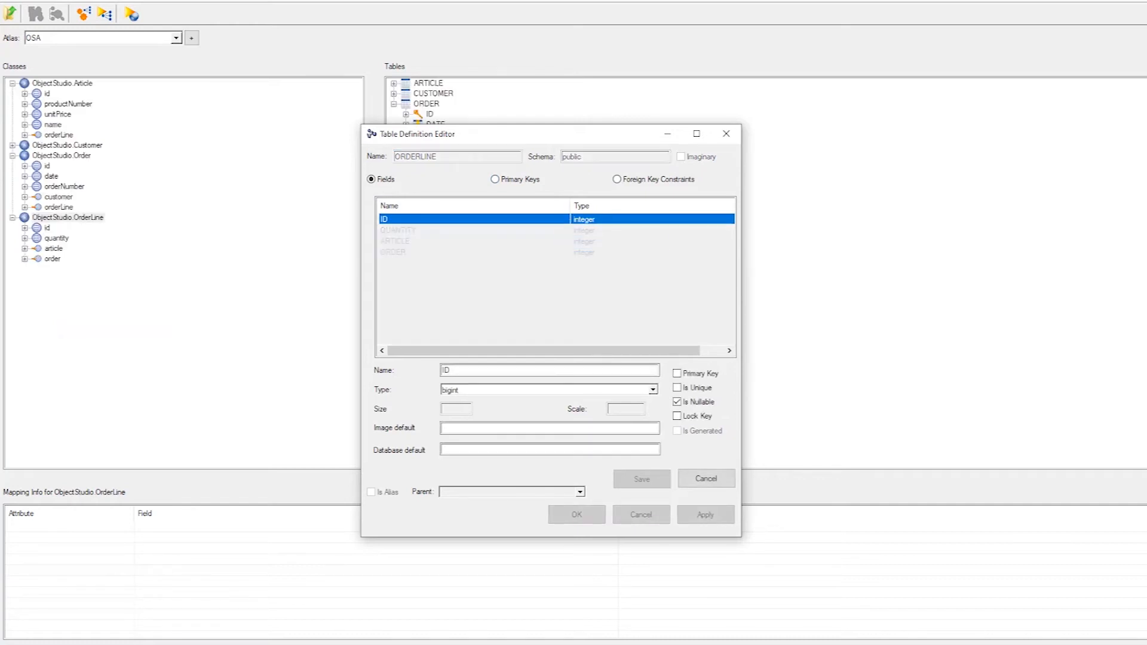
{"action": "left_click", "coordinate": [653, 389]}
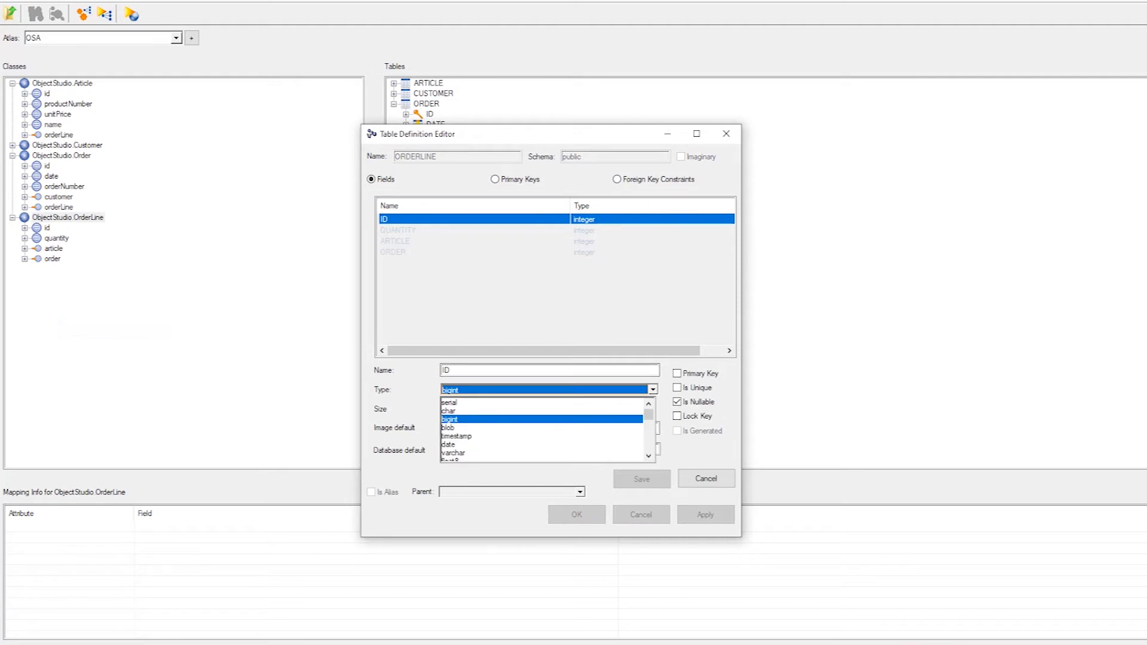
{"action": "left_click", "coordinate": [449, 402]}
{"action": "left_click", "coordinate": [677, 373]}
{"action": "left_click", "coordinate": [677, 388]}
{"action": "left_click", "coordinate": [677, 402]}
{"action": "left_click", "coordinate": [642, 479]}
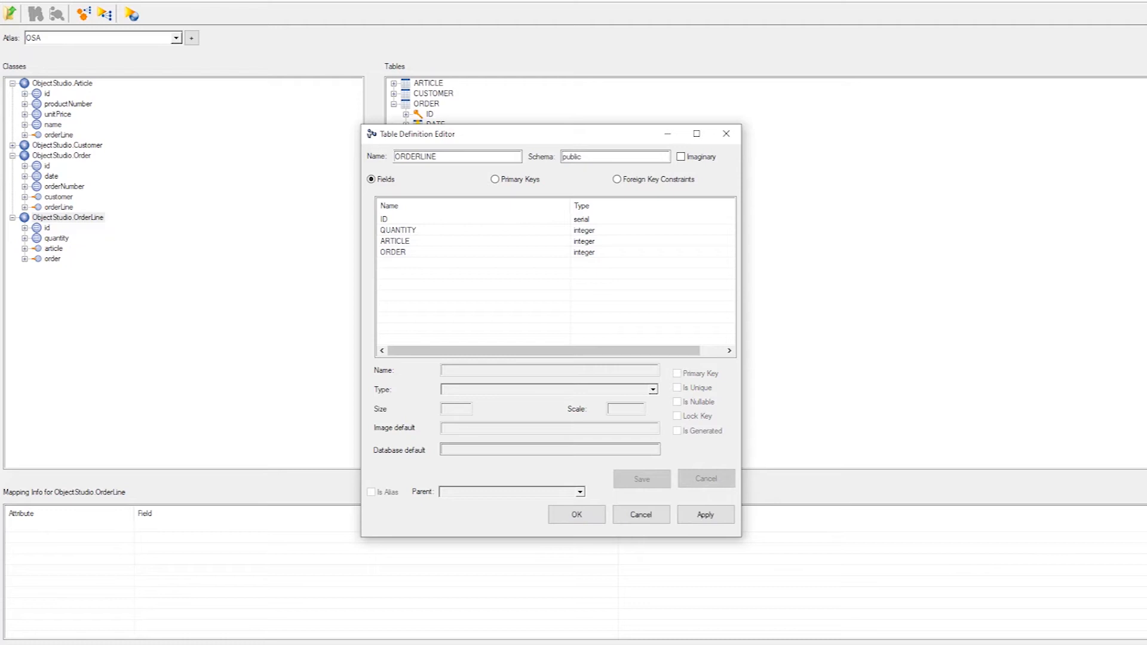
Step: Rename the ORDERLINE table's ORDER field to ORDR and save the field
{"action": "left_click", "coordinate": [555, 252]}
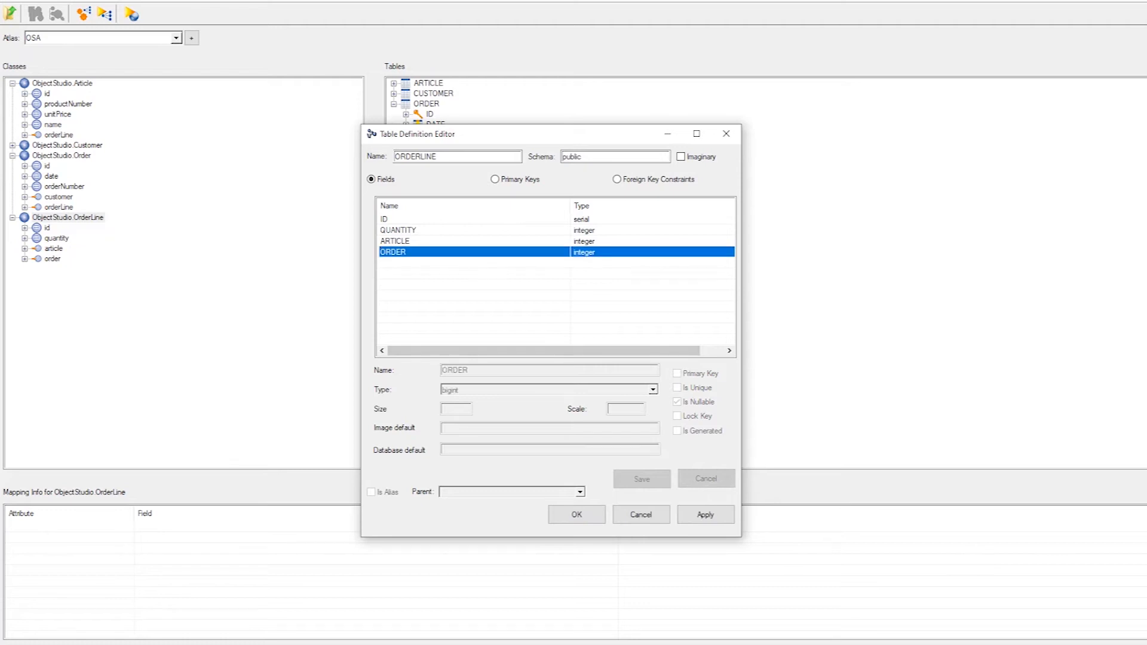
{"action": "right_click", "coordinate": [405, 253]}
{"action": "left_click", "coordinate": [445, 280]}
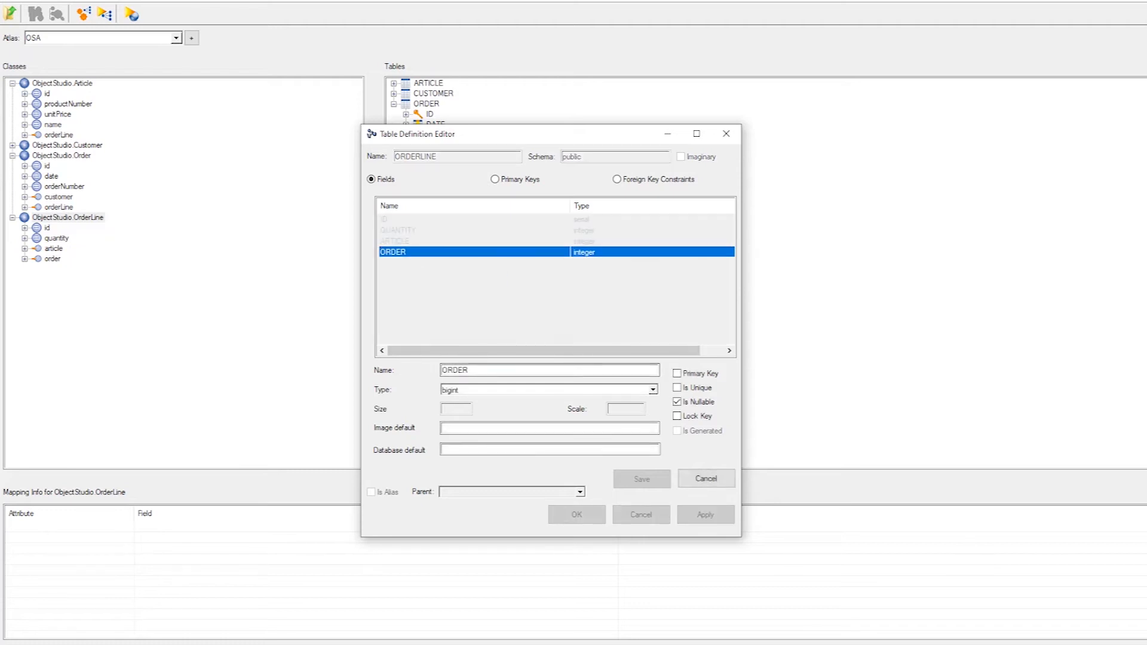
{"action": "key", "text": "BackSpace"}
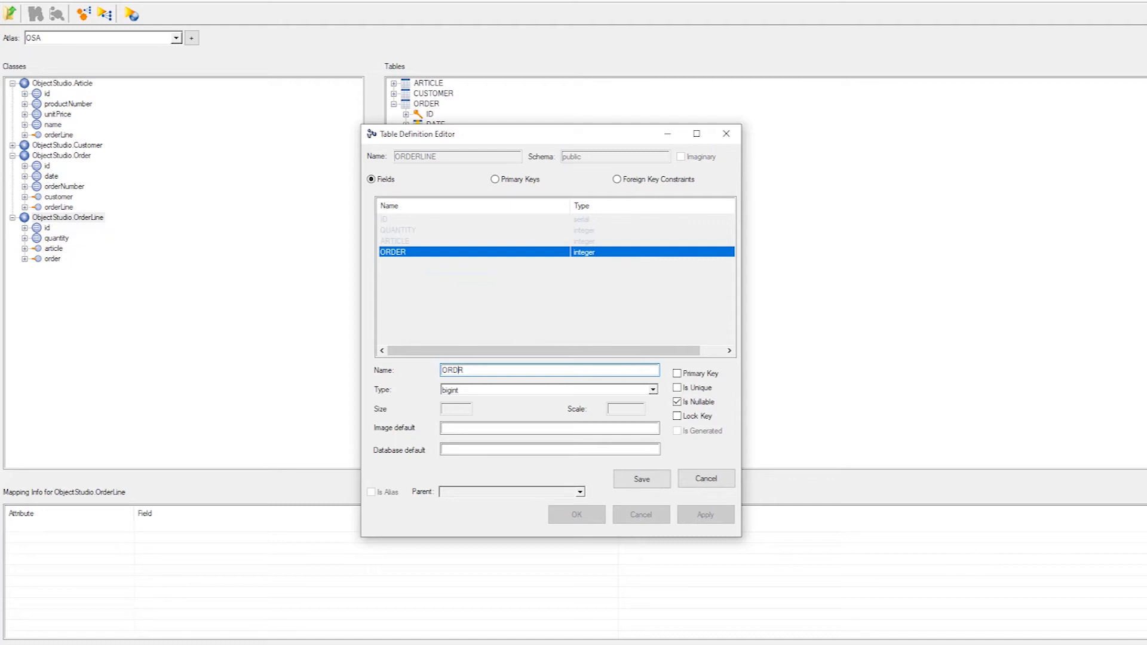
{"action": "left_click", "coordinate": [641, 479]}
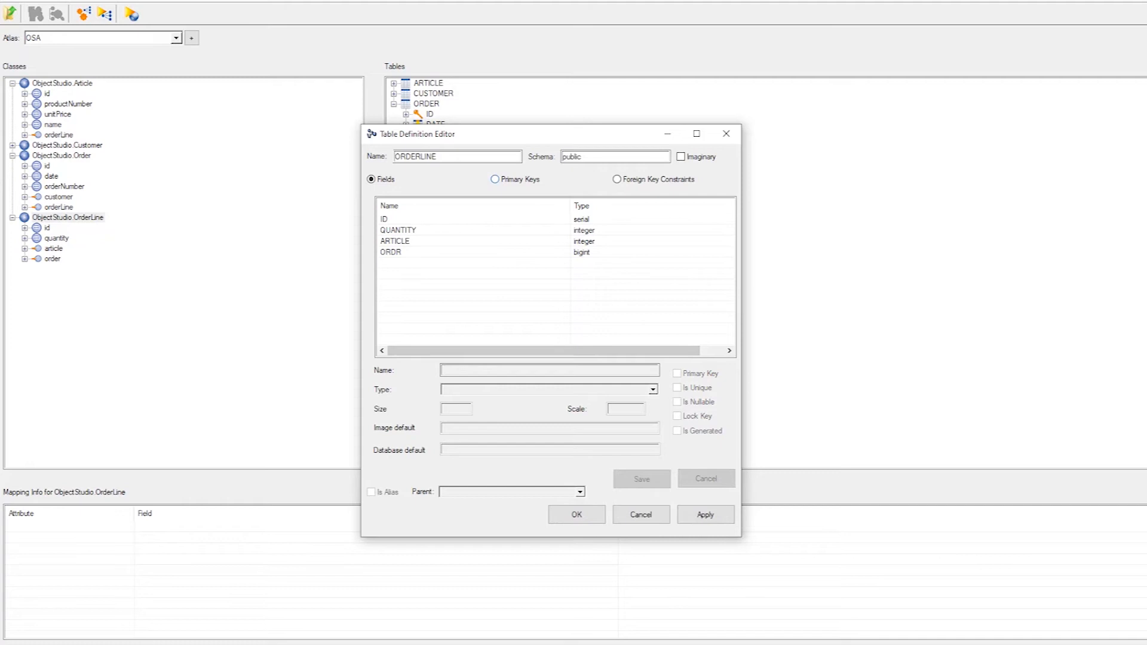
Step: Add a foreign key constraint to the ORDERLINE table linking ARTICLE to public.ARTICLE.ID, and save it
{"action": "left_click", "coordinate": [618, 179]}
{"action": "right_click", "coordinate": [493, 227]}
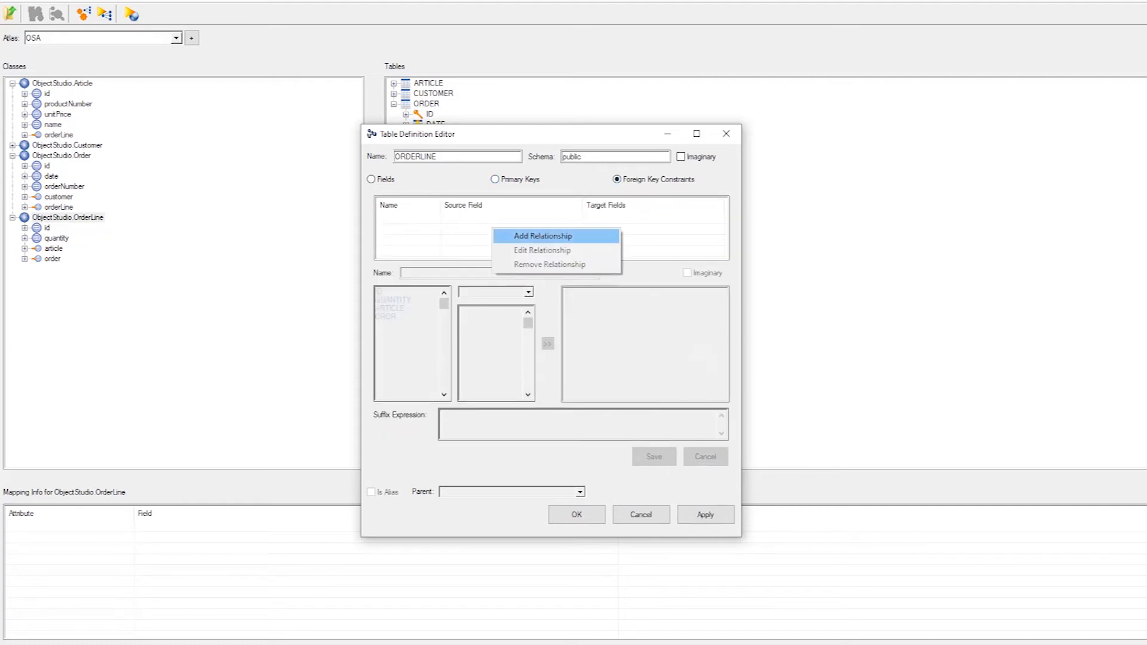
{"action": "left_click", "coordinate": [525, 235]}
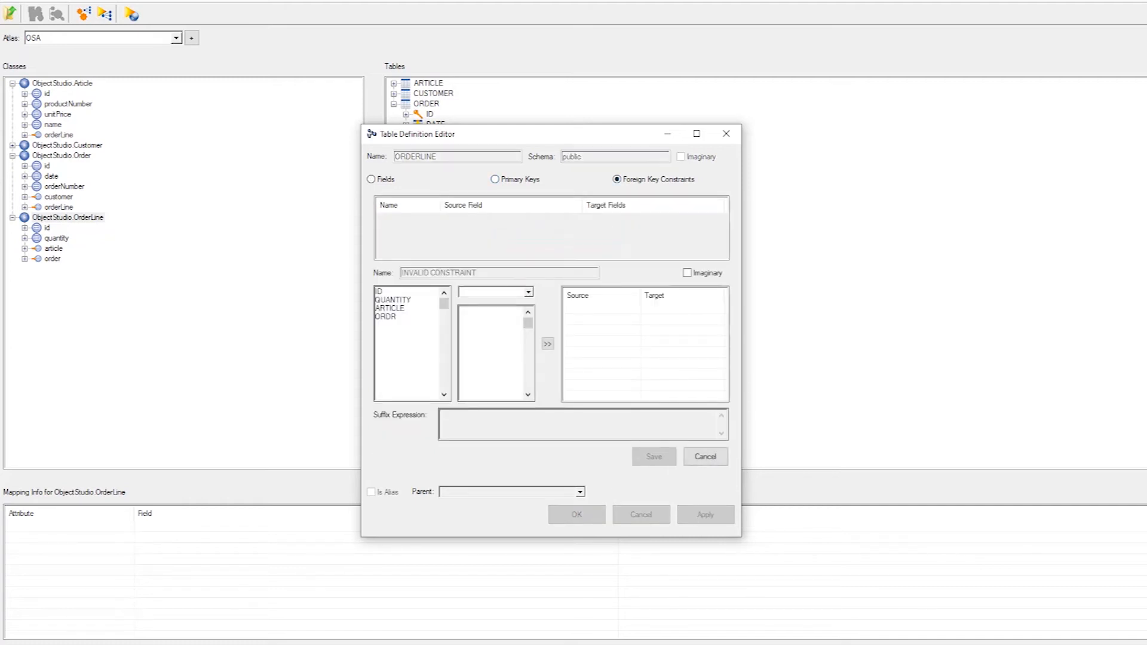
{"action": "left_click", "coordinate": [390, 308]}
{"action": "left_click", "coordinate": [528, 292]}
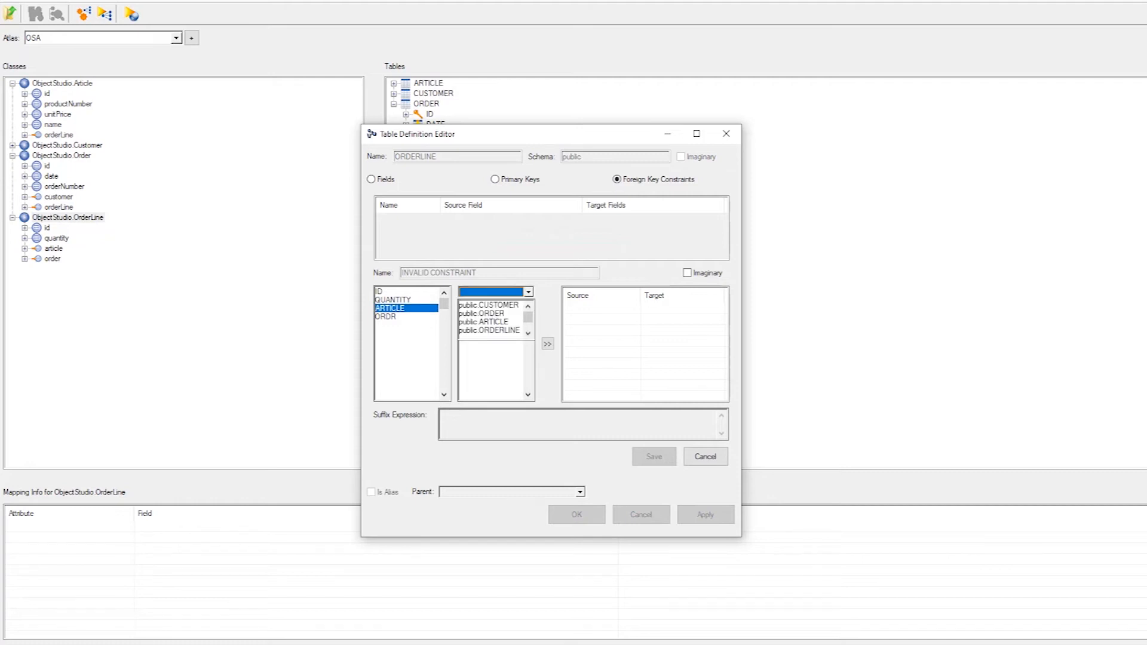
{"action": "left_click", "coordinate": [484, 322]}
{"action": "left_click", "coordinate": [464, 311]}
{"action": "left_click", "coordinate": [548, 345]}
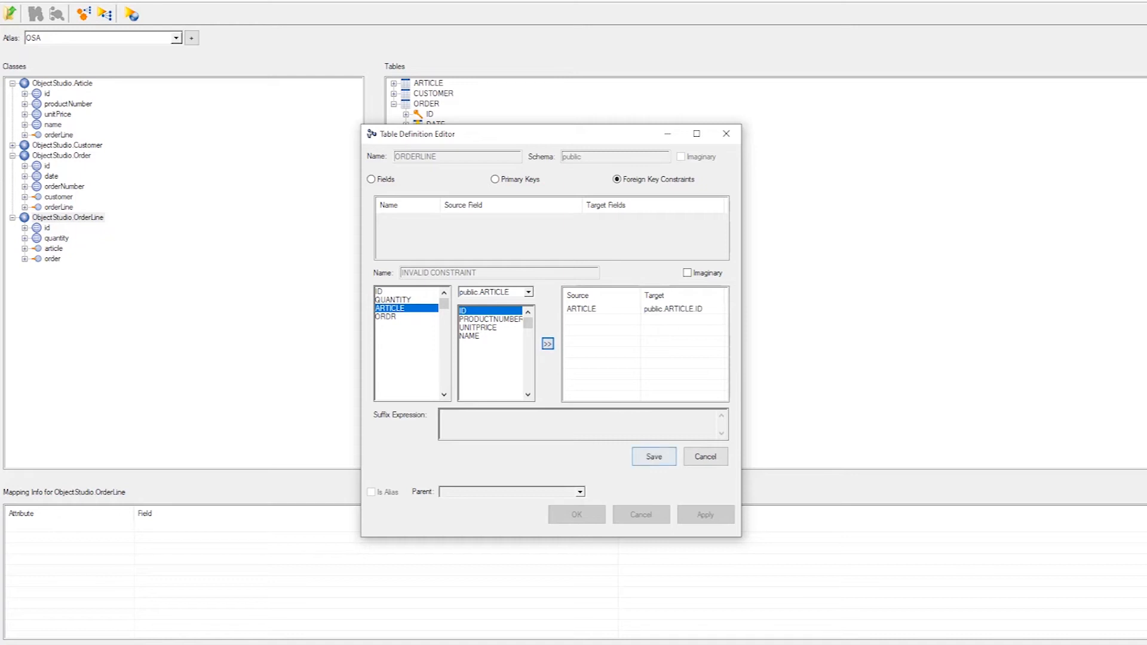
{"action": "left_click", "coordinate": [654, 456]}
Step: Add and save a second foreign key linking ORDR to public.ORDER.ID, and accept the ORDERLINE table definition
{"action": "right_click", "coordinate": [518, 247]}
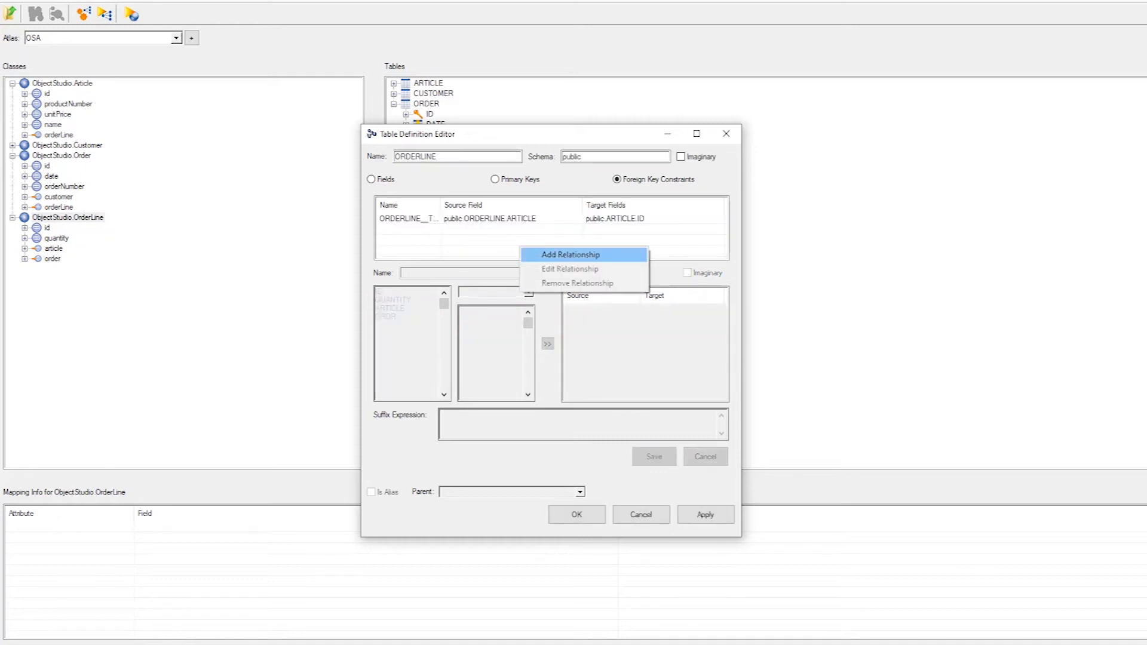
{"action": "left_click", "coordinate": [550, 253]}
{"action": "left_click", "coordinate": [387, 317]}
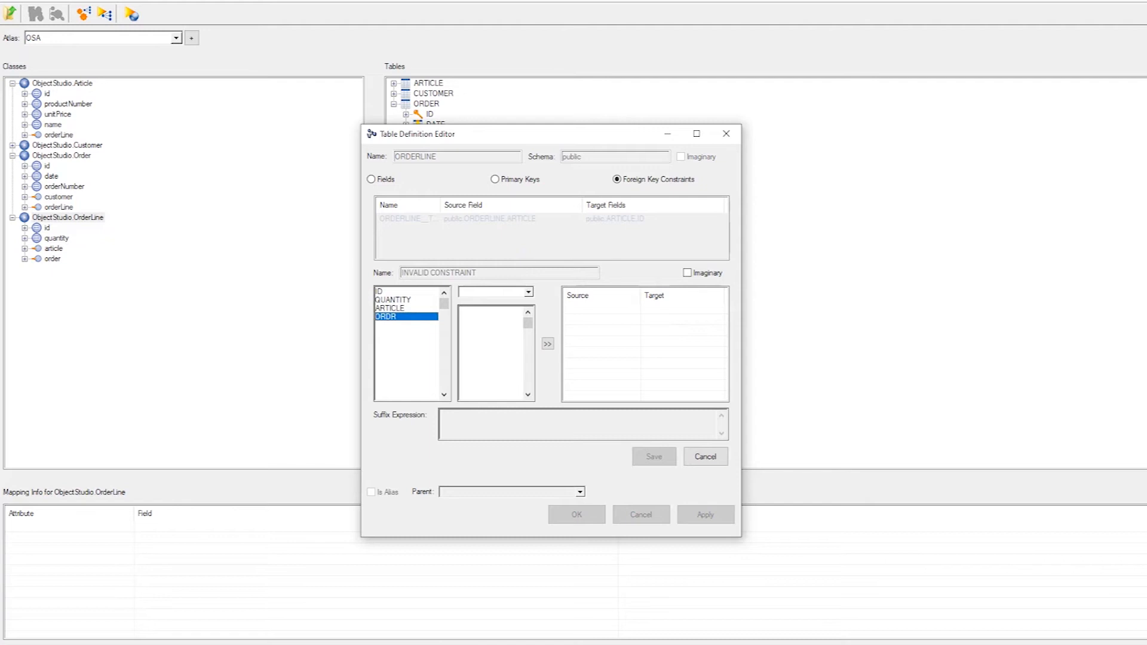
{"action": "left_click", "coordinate": [528, 292]}
{"action": "left_click", "coordinate": [482, 314]}
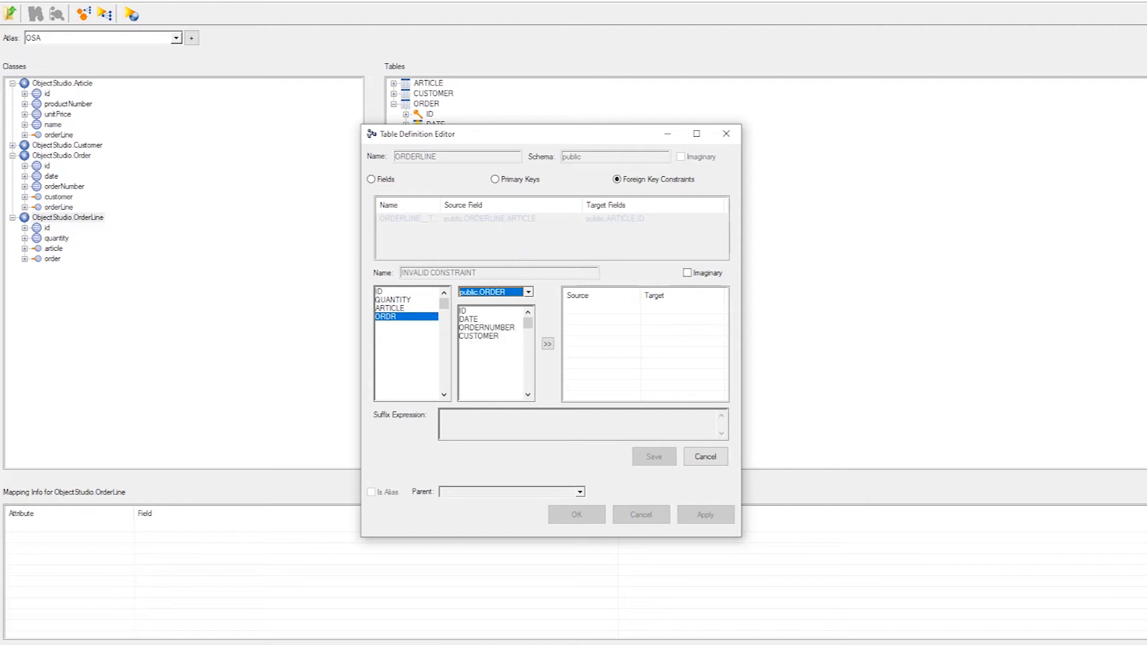
{"action": "left_click", "coordinate": [464, 311]}
{"action": "left_click", "coordinate": [547, 344]}
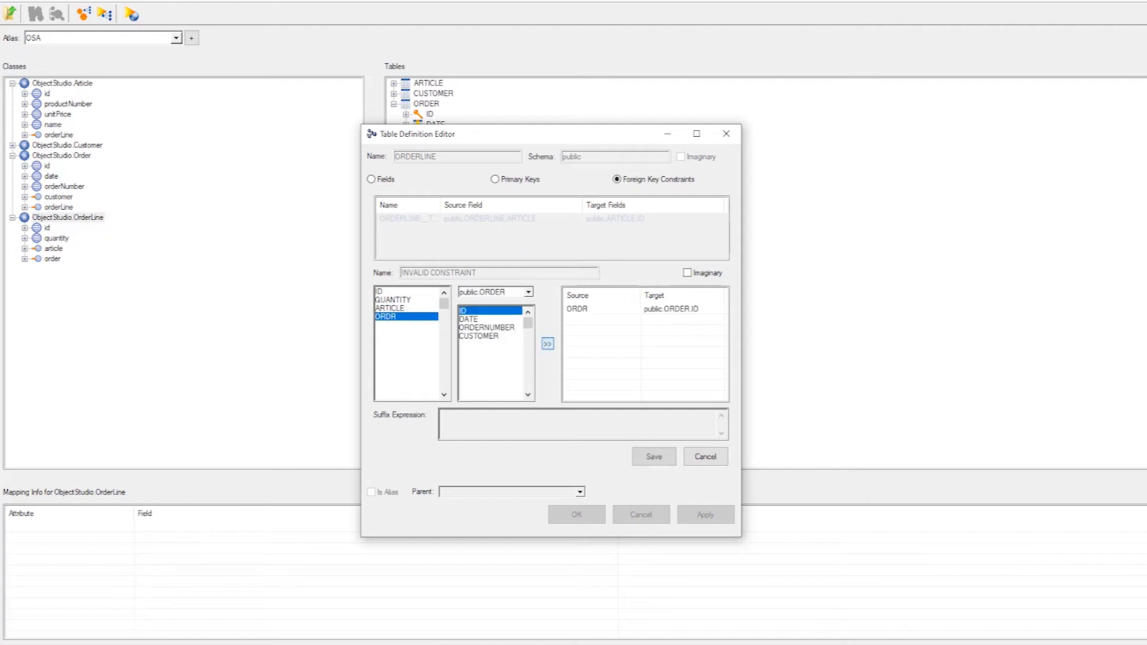
{"action": "left_click", "coordinate": [654, 456]}
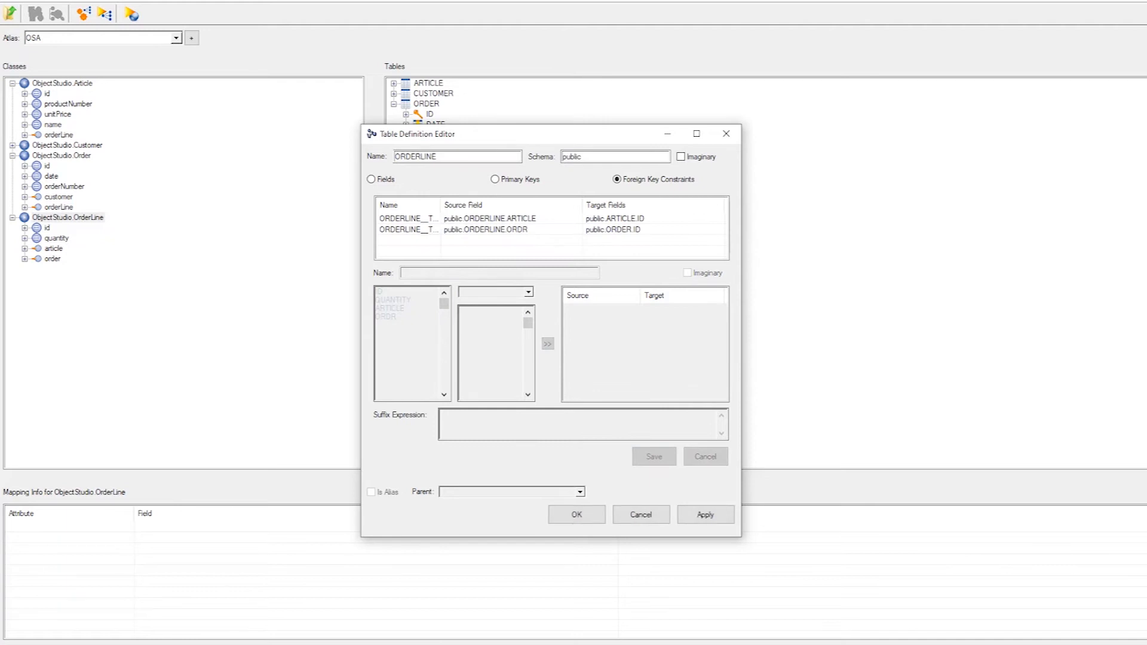
{"action": "left_click", "coordinate": [576, 514]}
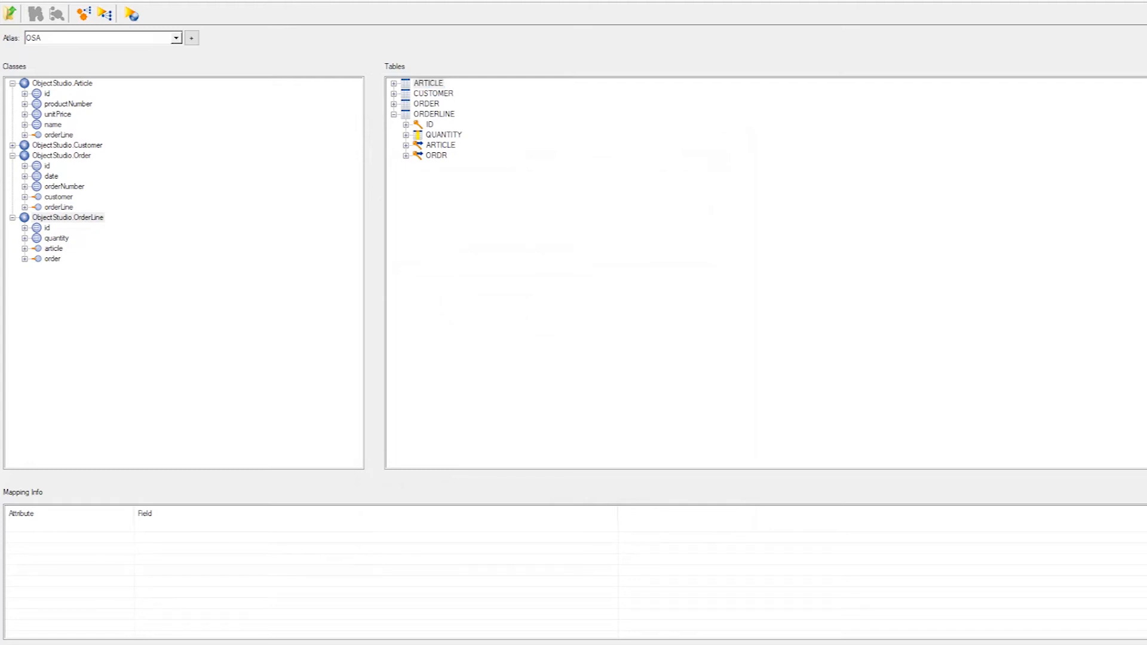
{"action": "left_click", "coordinate": [436, 155]}
{"action": "left_click", "coordinate": [441, 145]}
Step: Switch to DBeaver and refresh the tables of the postgres database's public schema
{"action": "left_click_drag", "start_coordinate": [1146, 109], "coordinate": [500, 77]}
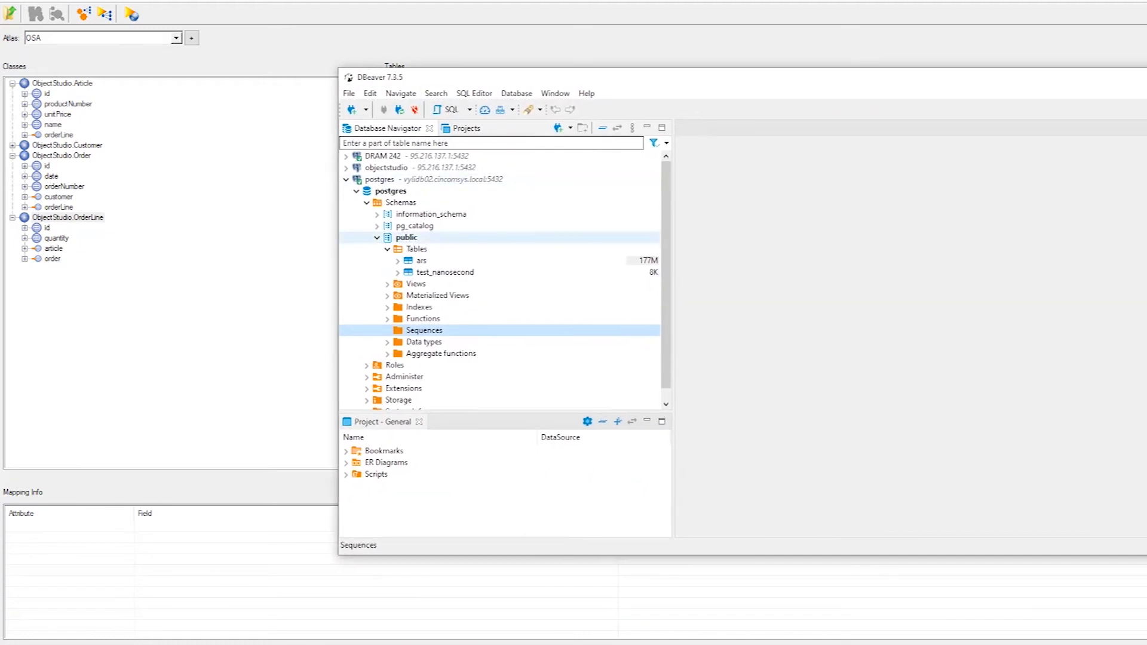
{"action": "left_click", "coordinate": [416, 248]}
{"action": "right_click", "coordinate": [417, 250]}
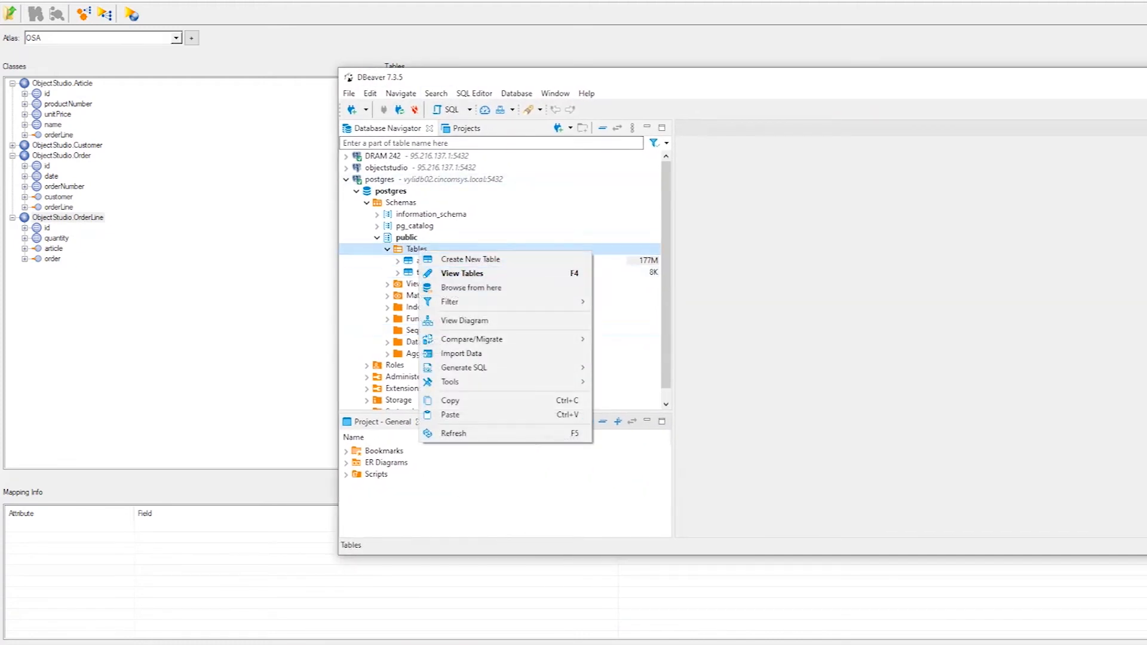
{"action": "left_click", "coordinate": [454, 433]}
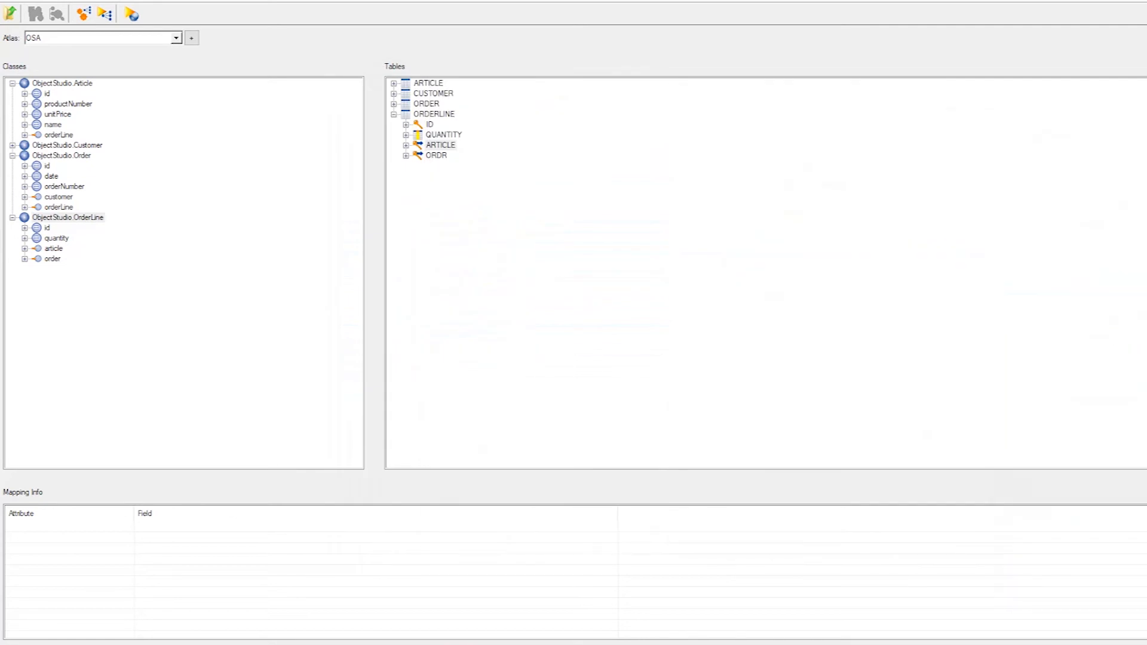
Step: Return to the Mapping Tool and generate all tables in the database, resuming execution past the createTables: break
{"action": "left_click", "coordinate": [428, 83]}
{"action": "right_click", "coordinate": [430, 82]}
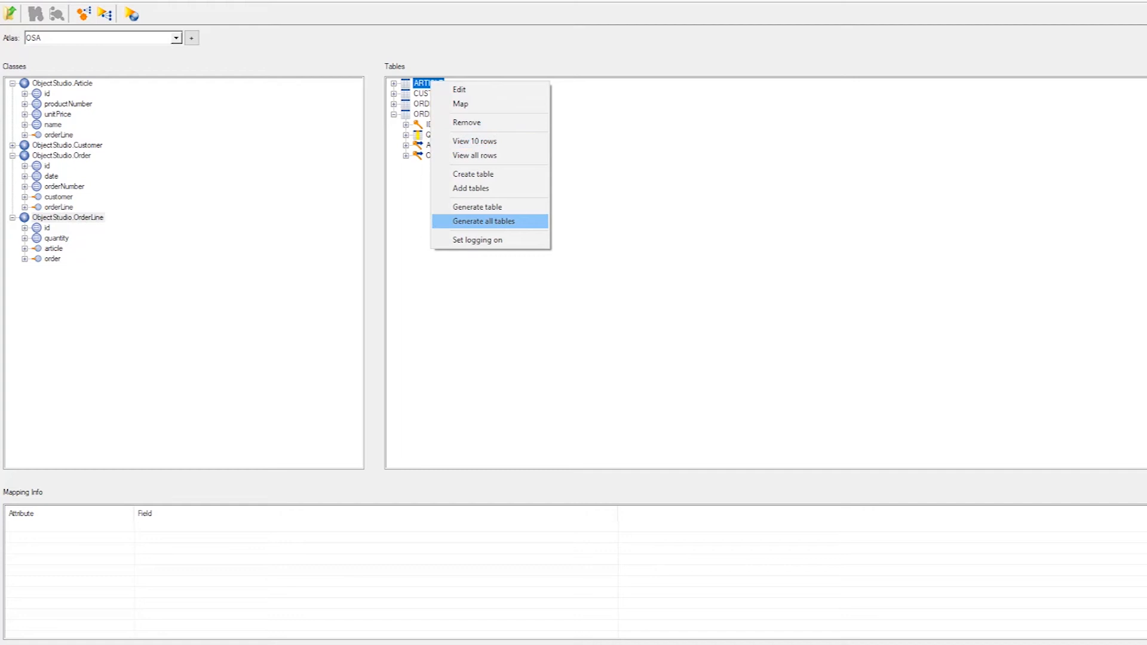
{"action": "left_click", "coordinate": [483, 221]}
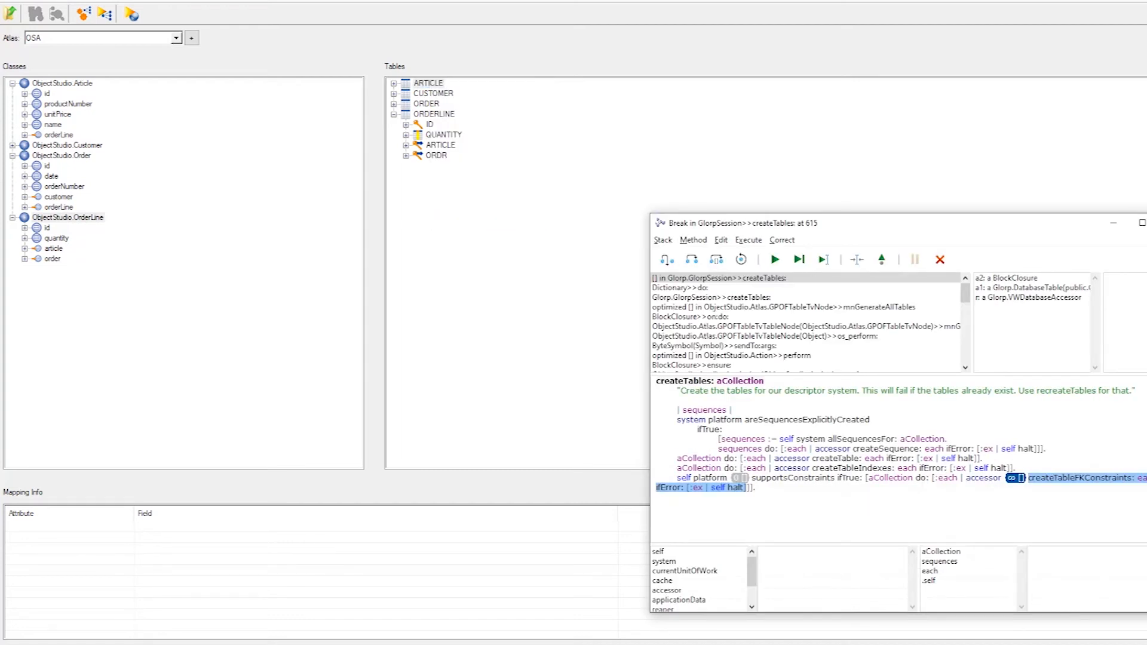
{"action": "left_click", "coordinate": [775, 259]}
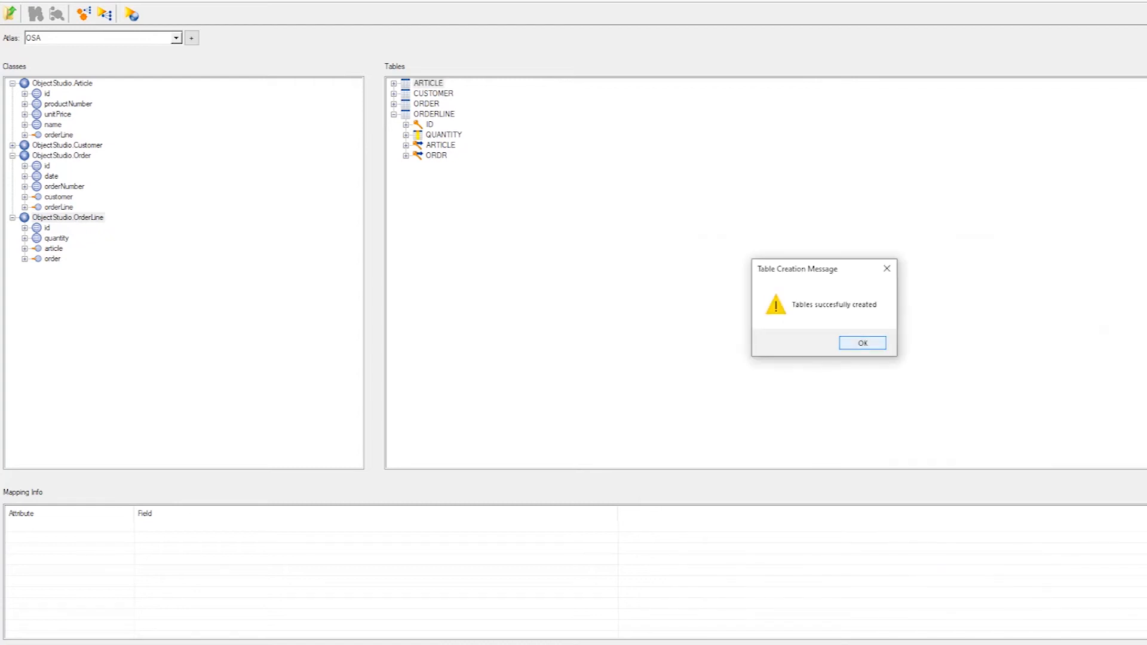
{"action": "key", "text": "Return"}
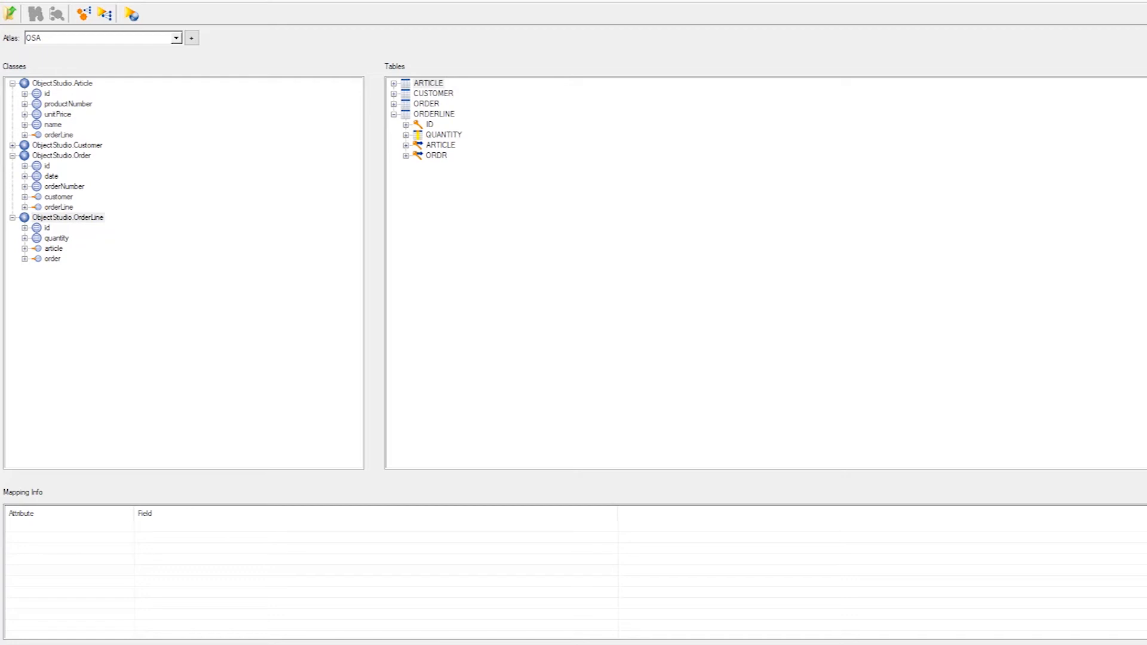
Step: Switch to DBeaver and examine the generated tables and sequences in the public schema
{"action": "left_click_drag", "start_coordinate": [1143, 93], "coordinate": [430, 75]}
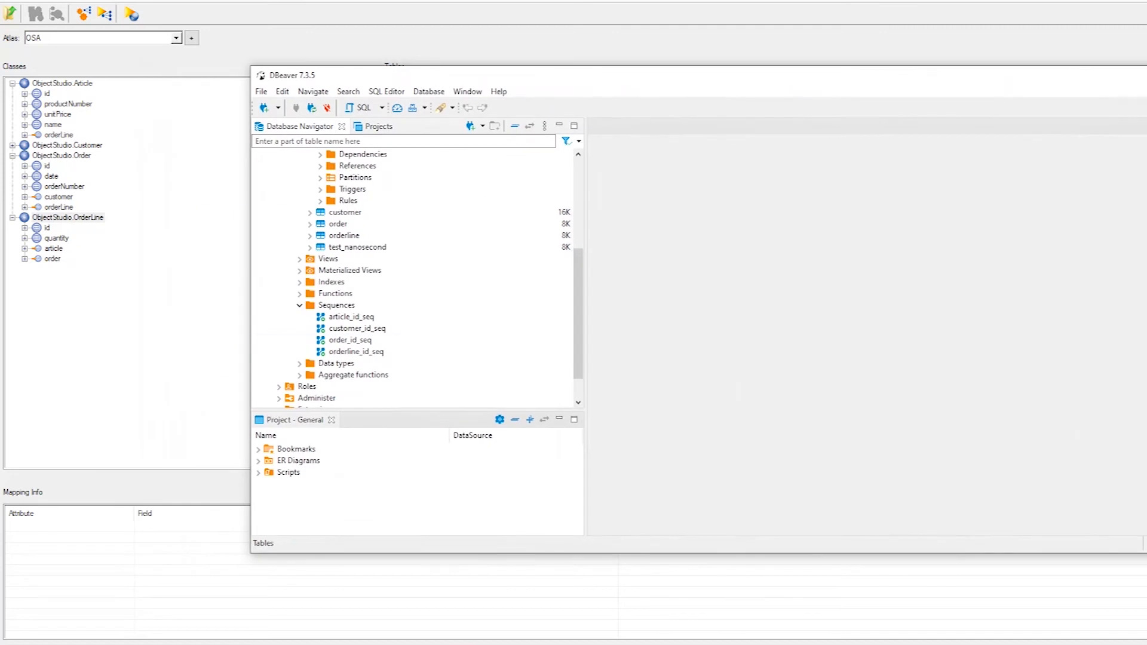
{"action": "scroll", "coordinate": [412, 275], "scroll_direction": "up", "scroll_amount": 1}
{"action": "scroll", "coordinate": [413, 275], "scroll_direction": "down", "scroll_amount": 2}
{"action": "scroll", "coordinate": [412, 275], "scroll_direction": "up", "scroll_amount": 2}
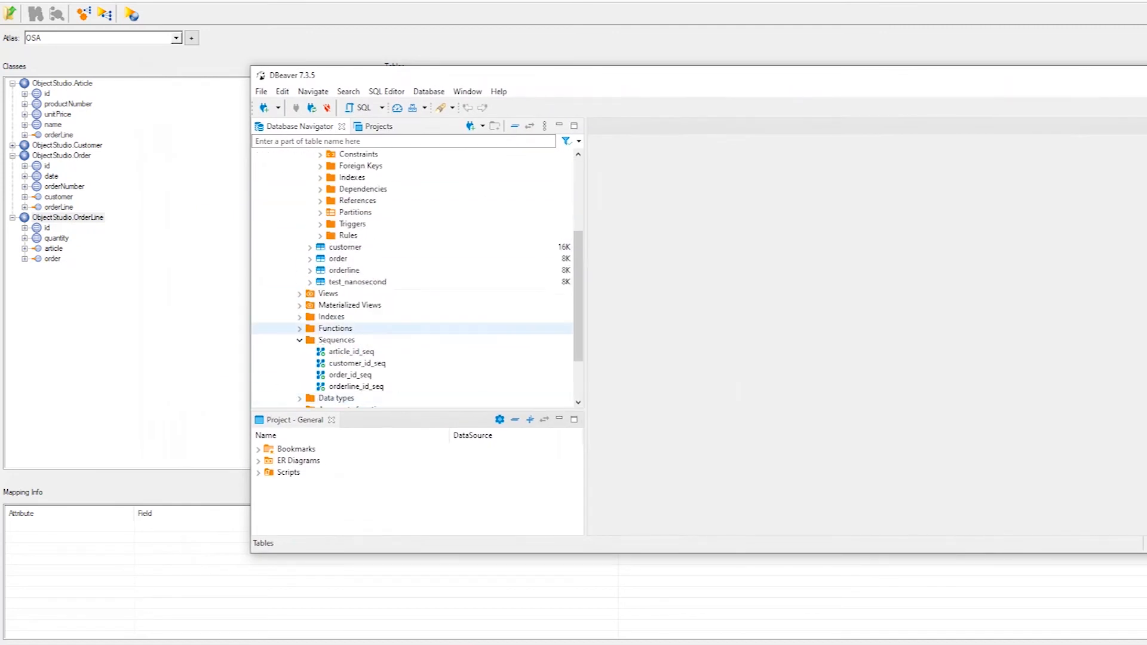
{"action": "scroll", "coordinate": [412, 275], "scroll_direction": "down", "scroll_amount": 2}
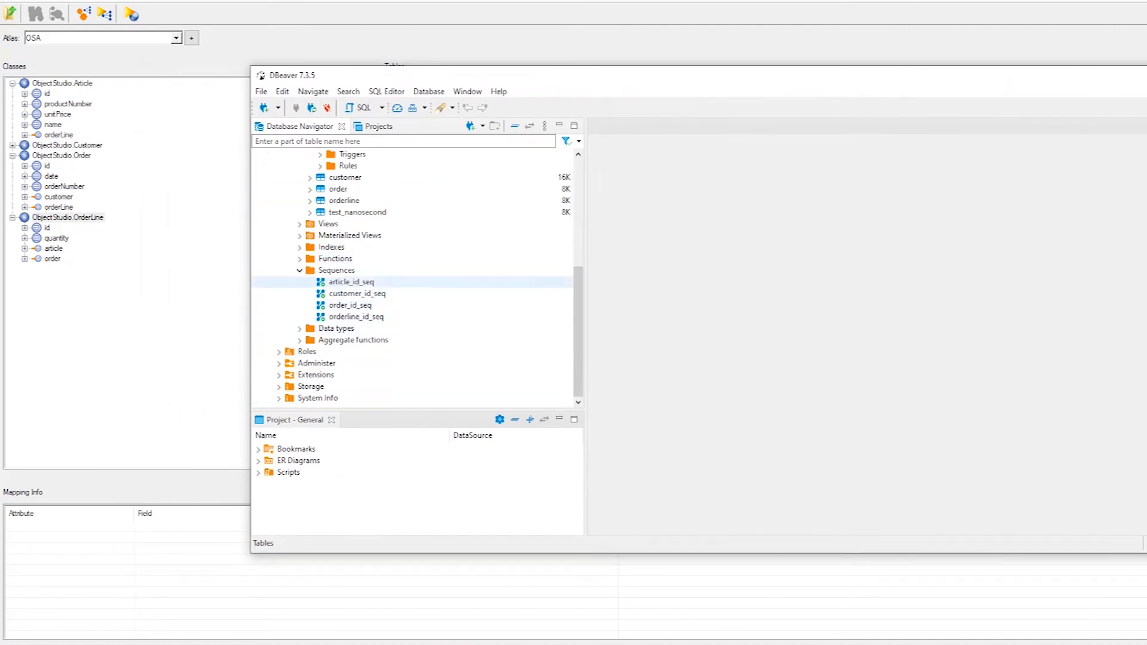
Step: Examine the columns and constraints of the article table
{"action": "scroll", "coordinate": [352, 206], "scroll_direction": "up", "scroll_amount": 3}
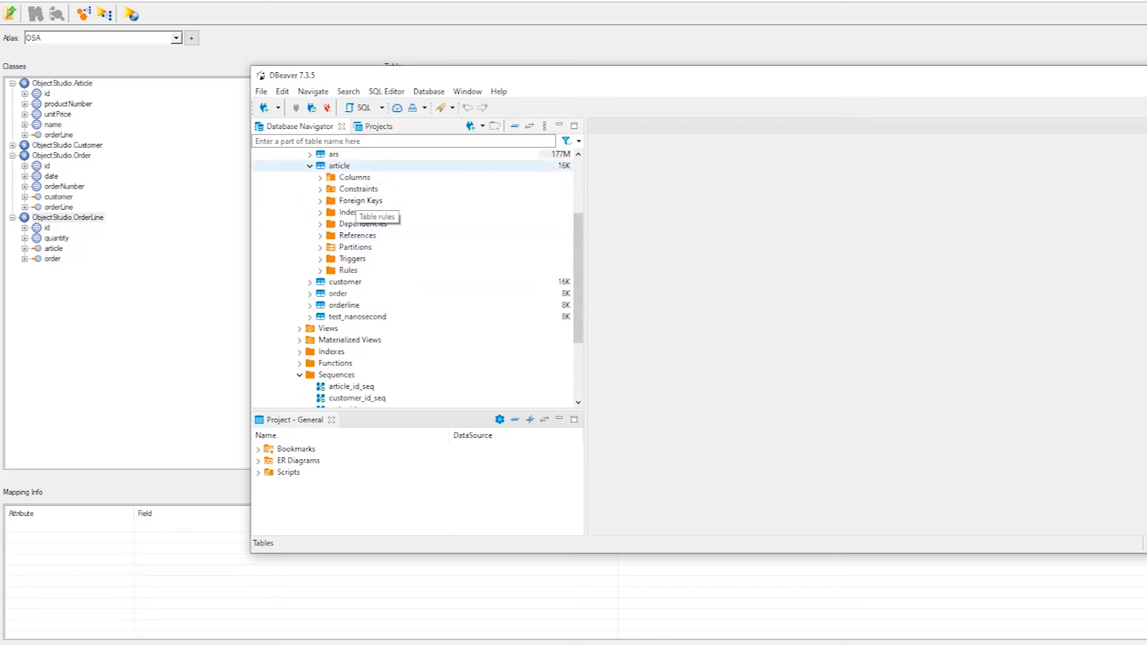
{"action": "left_click", "coordinate": [320, 178]}
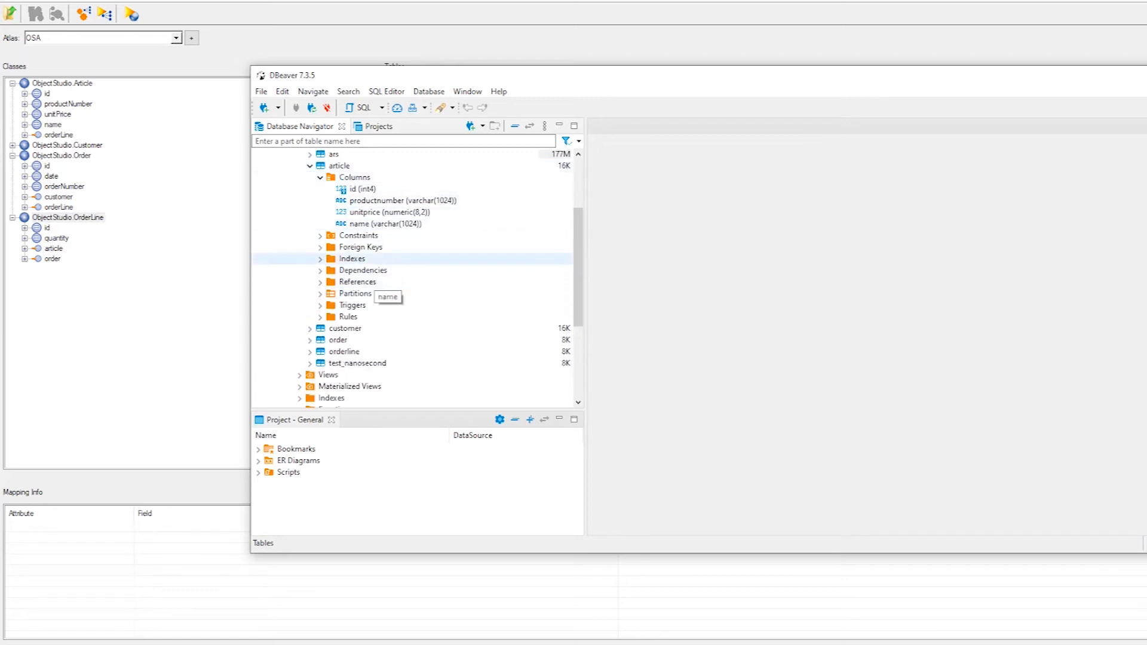
{"action": "left_click", "coordinate": [320, 235]}
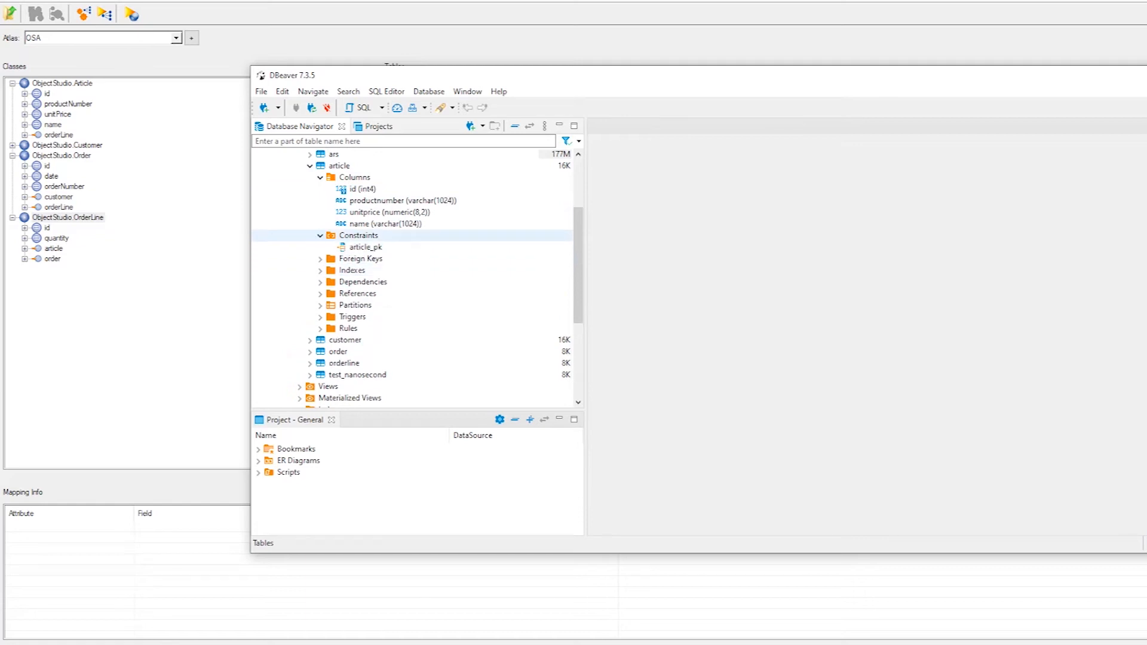
Step: Examine the foreign keys of the order and orderline tables
{"action": "scroll", "coordinate": [412, 275], "scroll_direction": "down", "scroll_amount": 2}
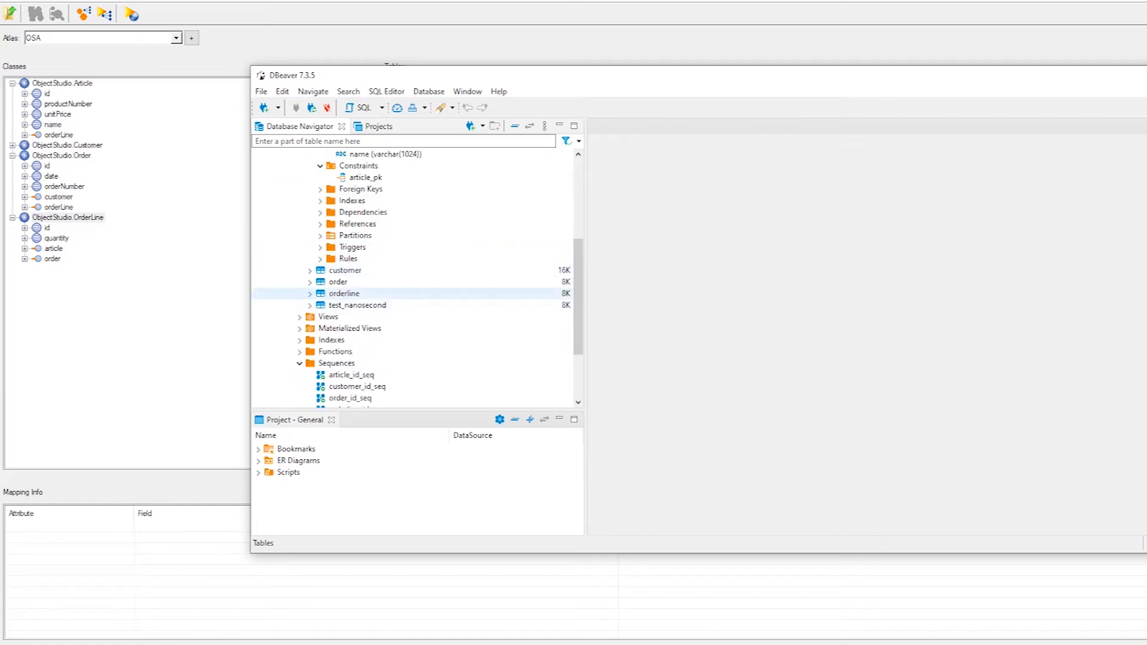
{"action": "left_click", "coordinate": [310, 282]}
{"action": "left_click", "coordinate": [320, 317]}
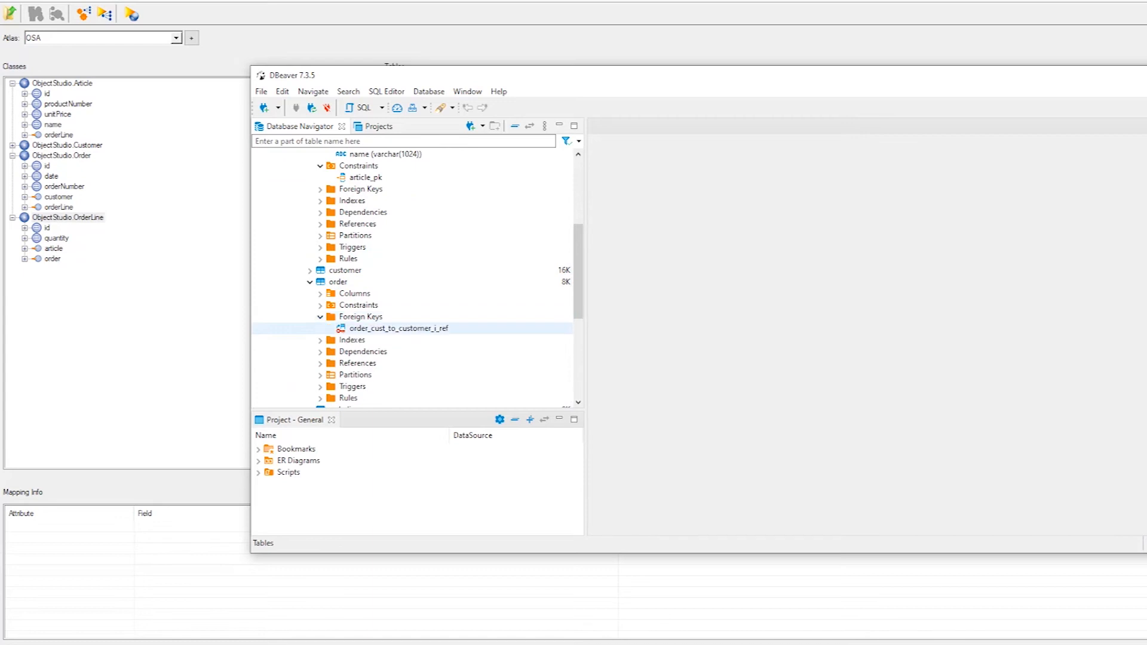
{"action": "left_click", "coordinate": [394, 328]}
{"action": "scroll", "coordinate": [394, 328], "scroll_direction": "down", "scroll_amount": 3}
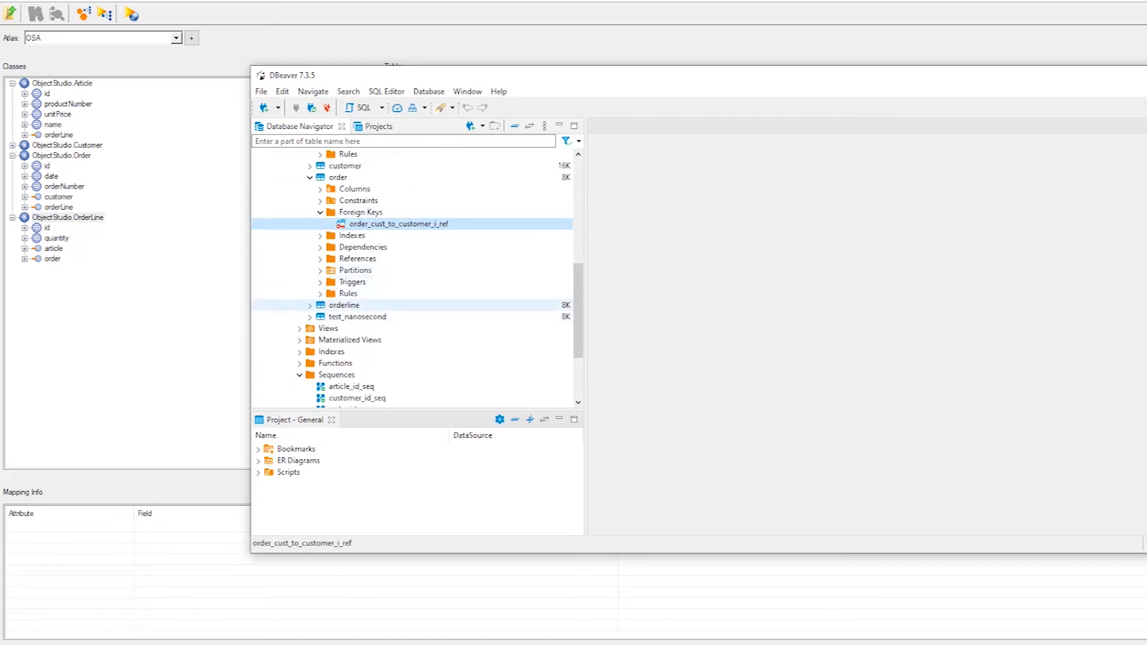
{"action": "left_click", "coordinate": [310, 305]}
{"action": "left_click", "coordinate": [320, 340]}
{"action": "left_click", "coordinate": [397, 352]}
{"action": "left_click", "coordinate": [404, 363]}
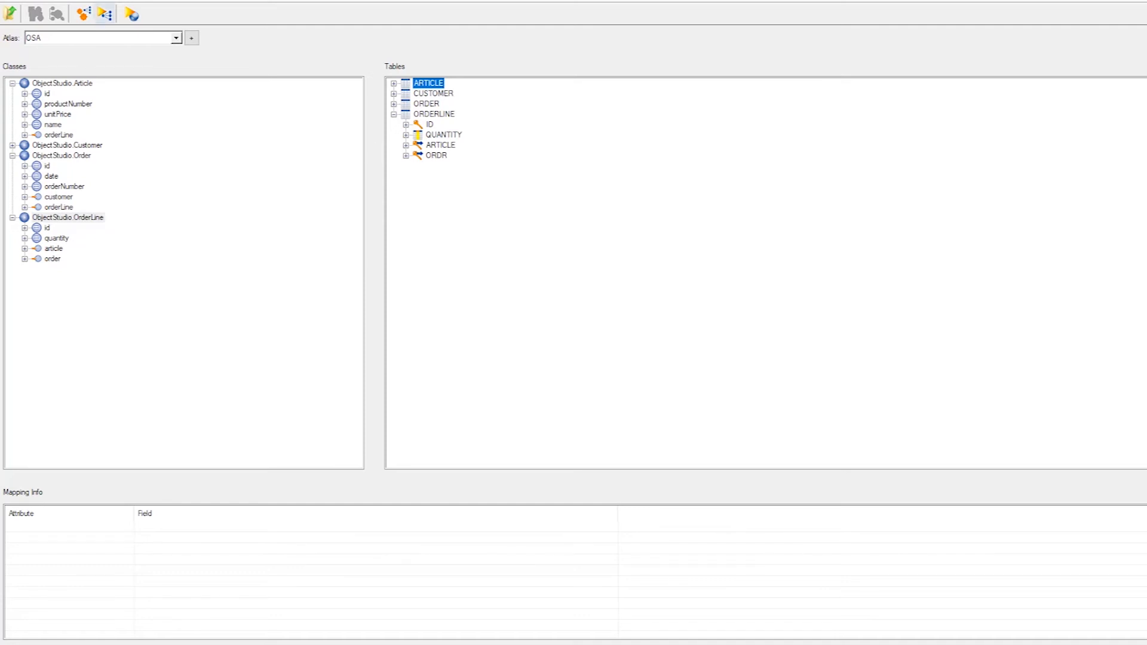
Step: Return to the Mapping Tool, run automatic match mapping for the OSA atlas, and check the mappings of Article's id, productNumber and unitPrice
{"action": "left_click", "coordinate": [105, 14]}
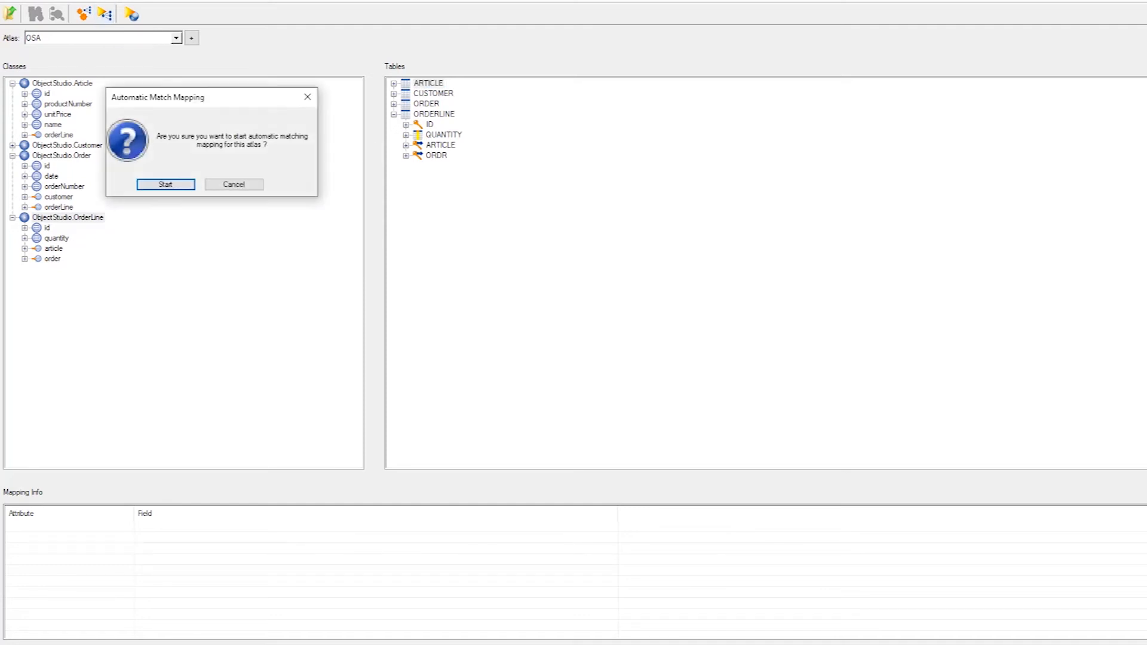
{"action": "left_click", "coordinate": [173, 185]}
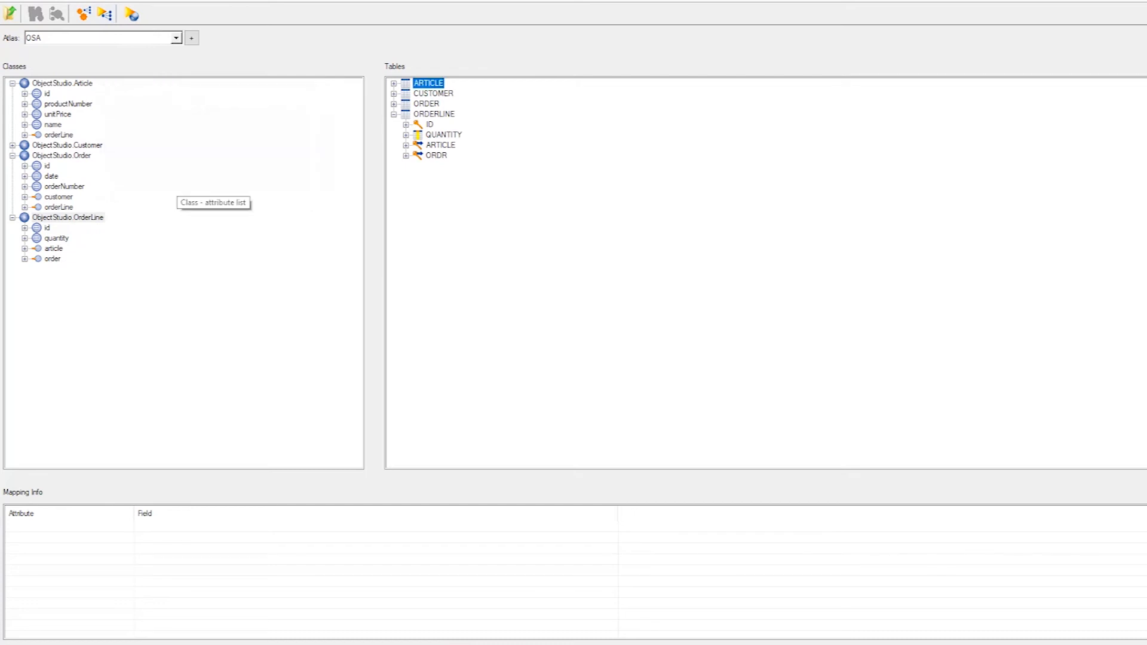
{"action": "left_click", "coordinate": [47, 94]}
{"action": "left_click", "coordinate": [68, 104]}
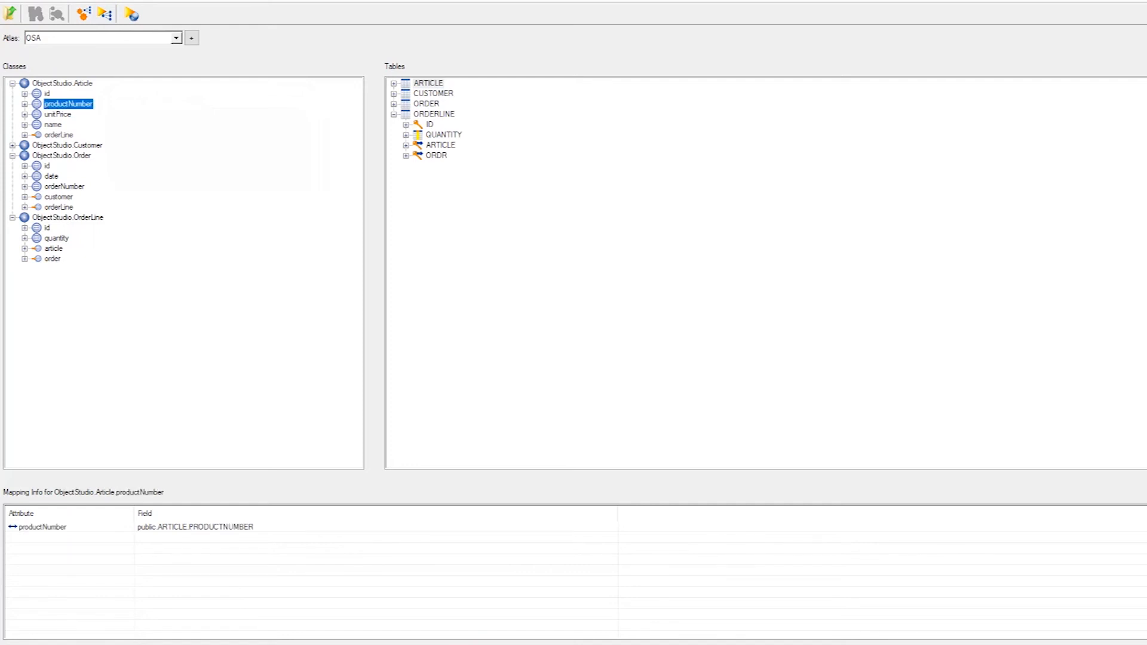
{"action": "left_click", "coordinate": [58, 114]}
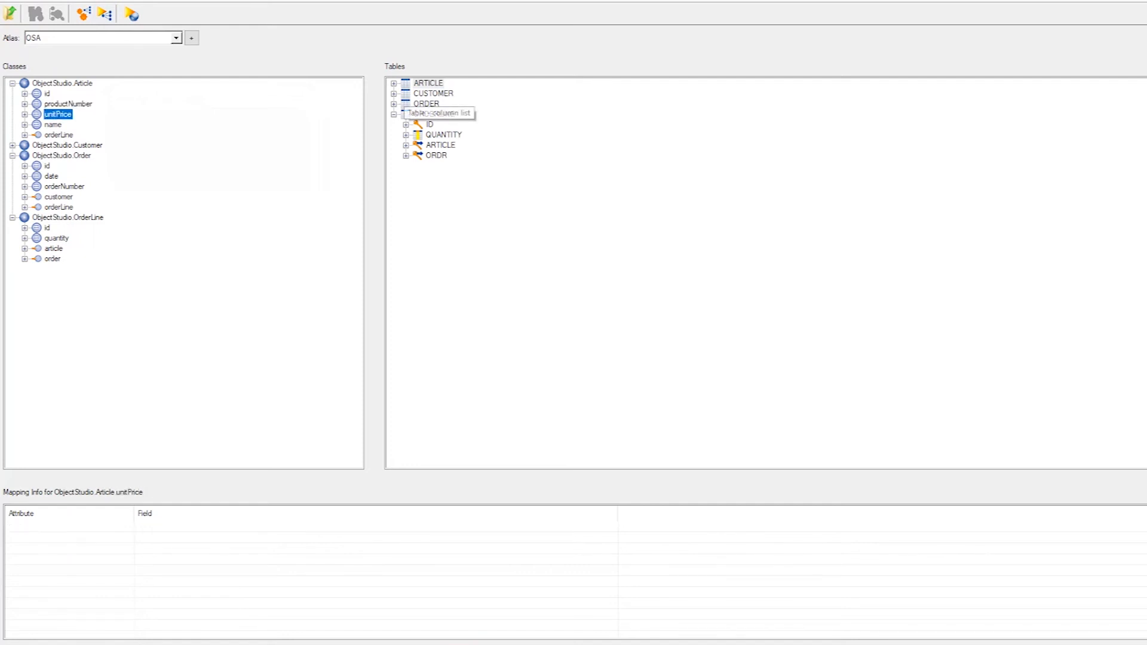
Step: Map Article's unitPrice attribute to the field public.ARTICLE.UNITPRICE of the ARTICLE table, using Direct Mapping
{"action": "left_click", "coordinate": [394, 84]}
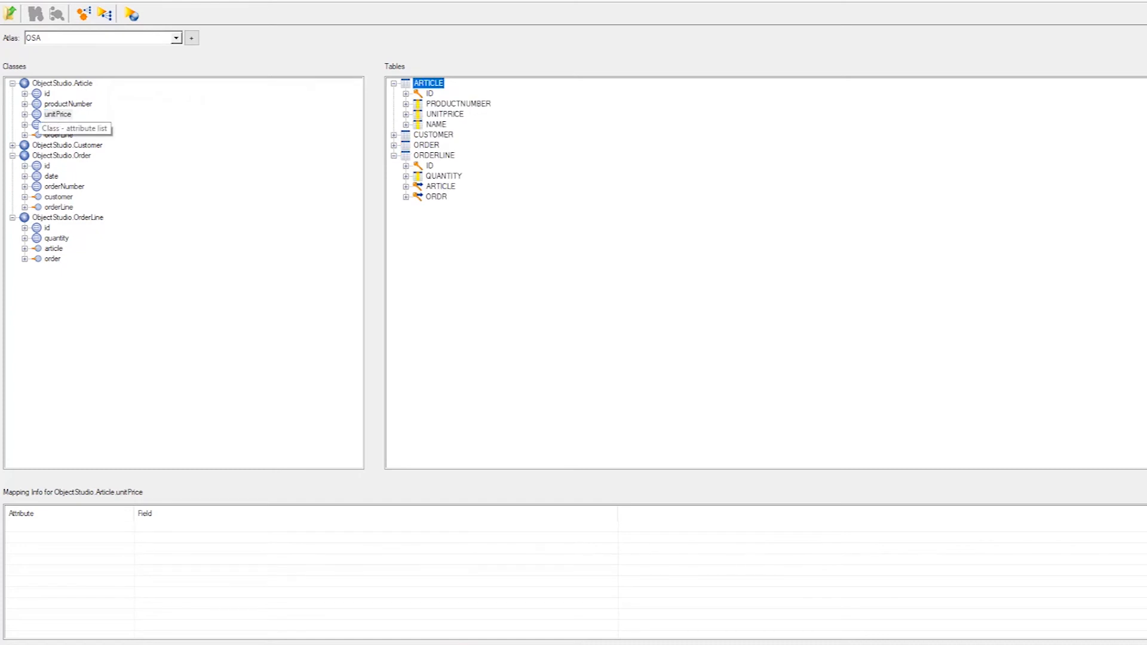
{"action": "left_click", "coordinate": [57, 114]}
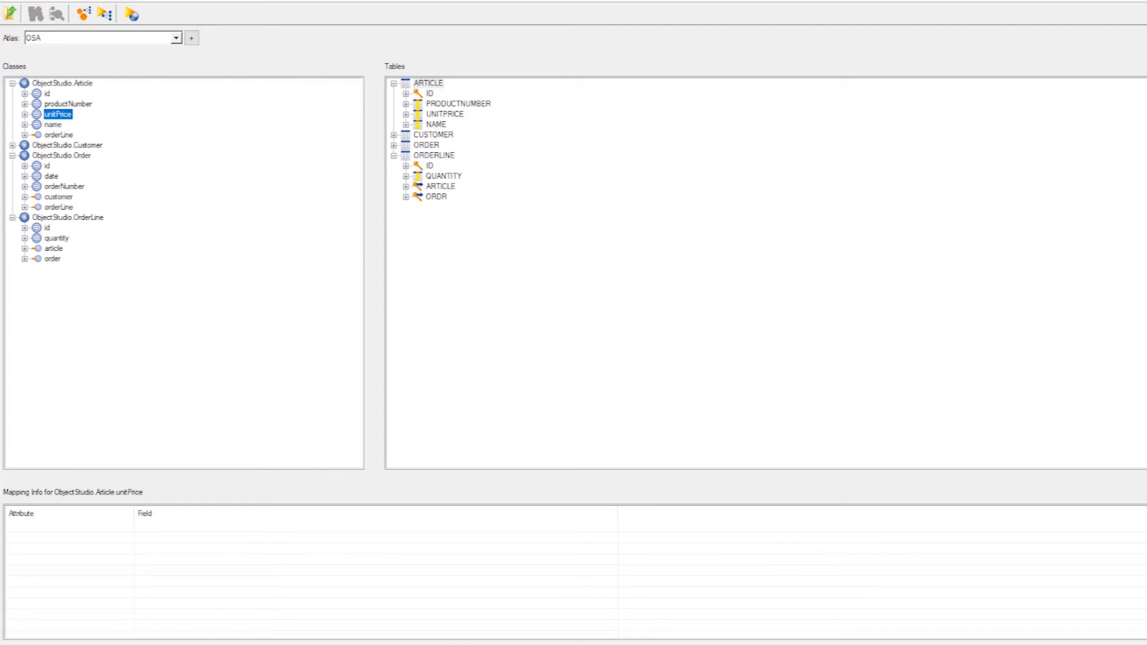
{"action": "right_click", "coordinate": [58, 115]}
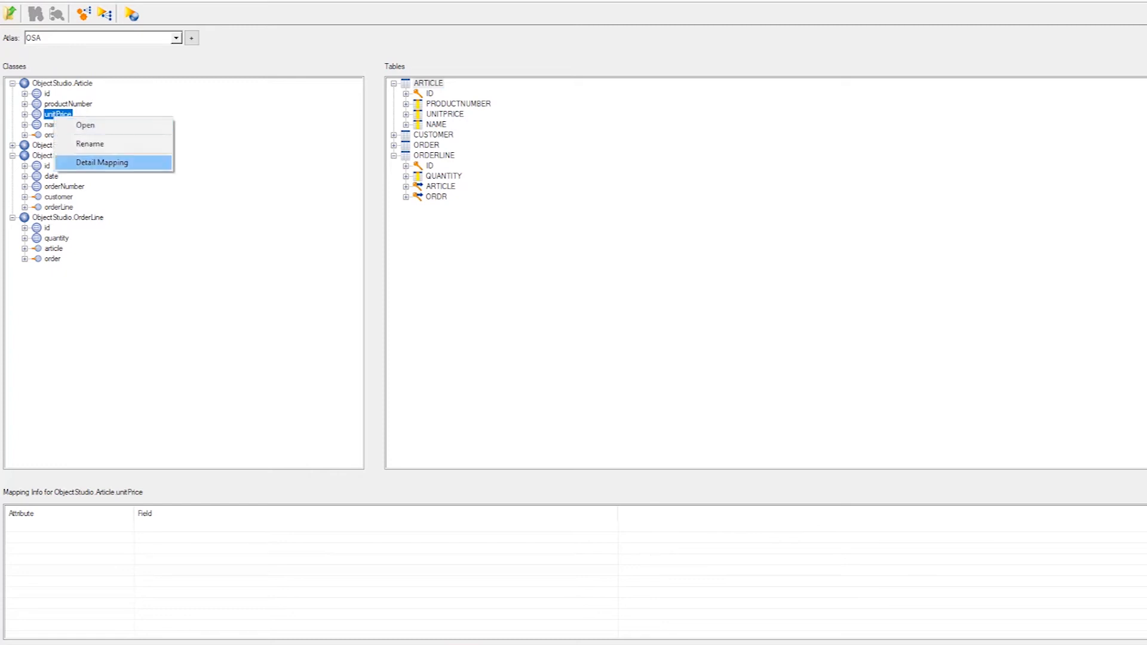
{"action": "left_click", "coordinate": [101, 162]}
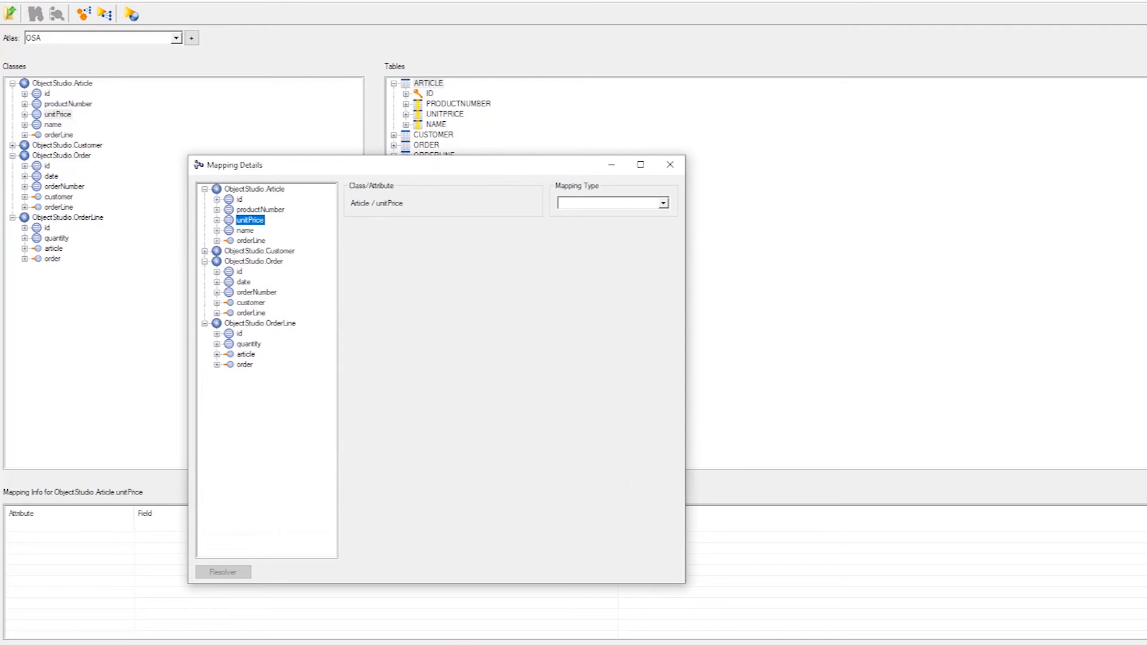
{"action": "left_click", "coordinate": [663, 203]}
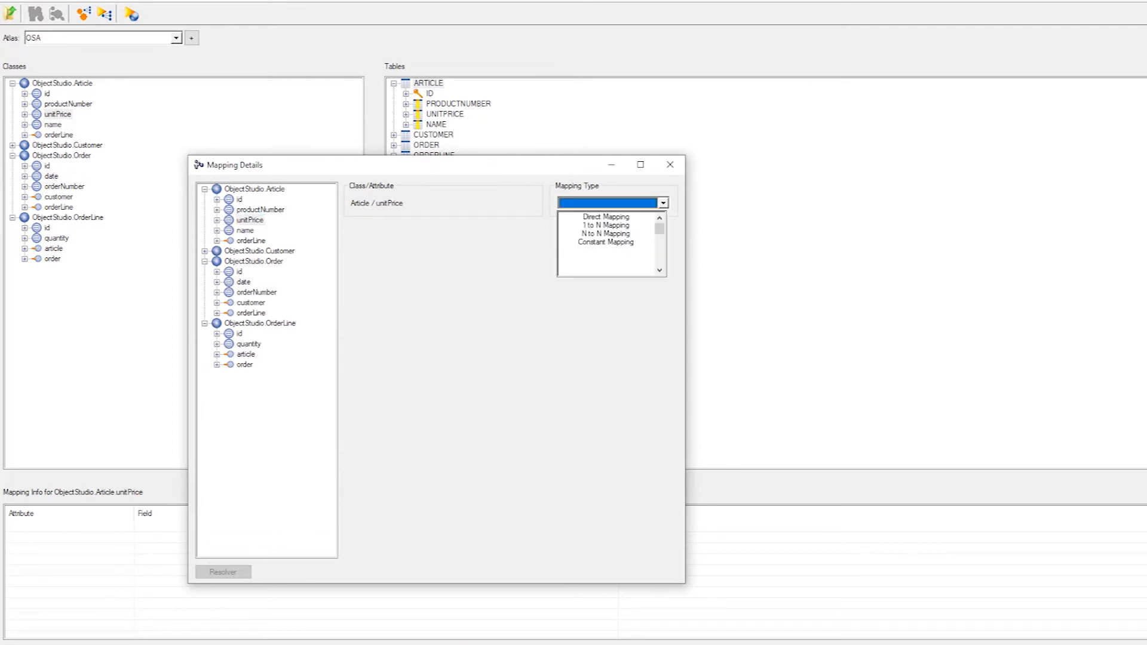
{"action": "left_click", "coordinate": [606, 216]}
{"action": "left_click", "coordinate": [653, 272]}
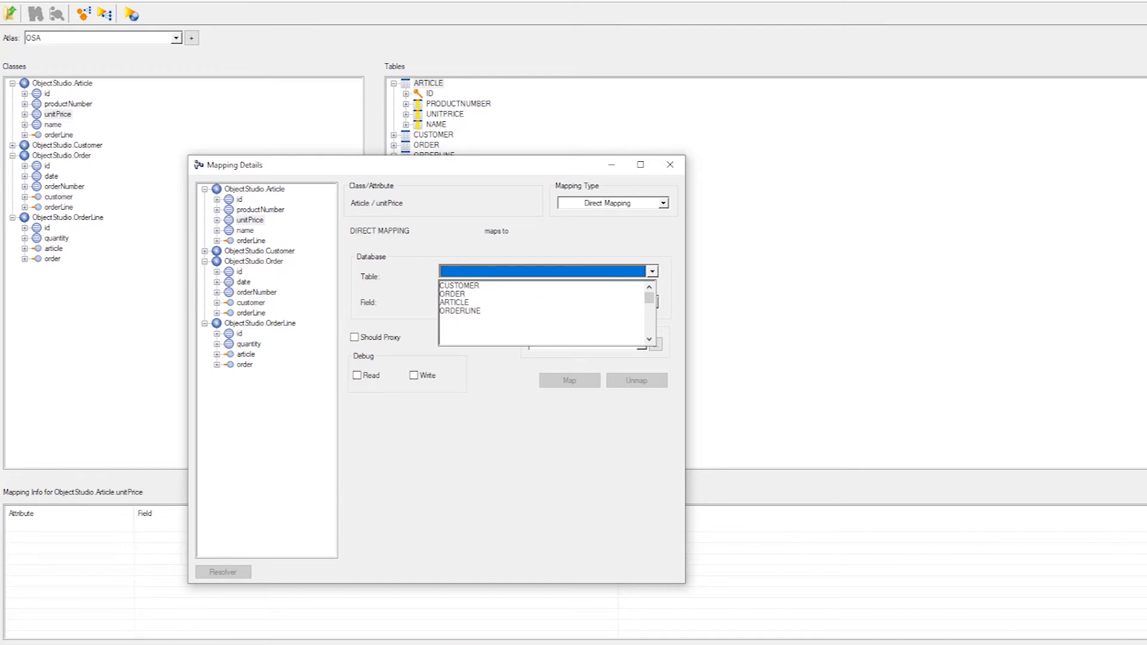
{"action": "left_click", "coordinate": [455, 303]}
{"action": "left_click", "coordinate": [653, 303]}
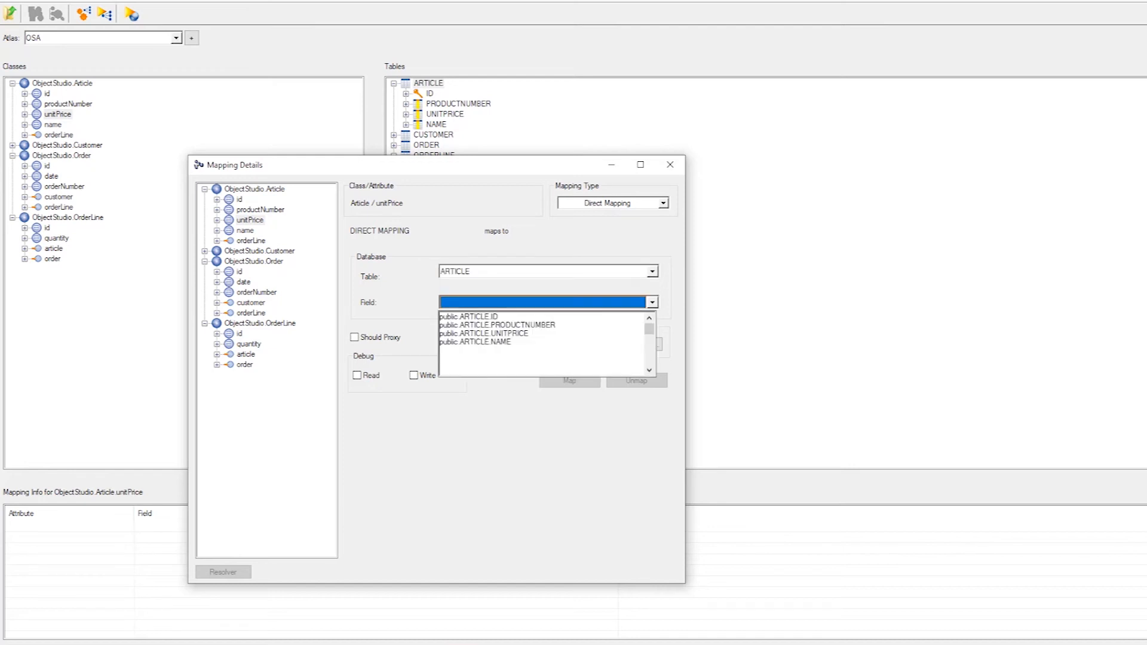
{"action": "left_click", "coordinate": [485, 334]}
{"action": "left_click", "coordinate": [569, 381]}
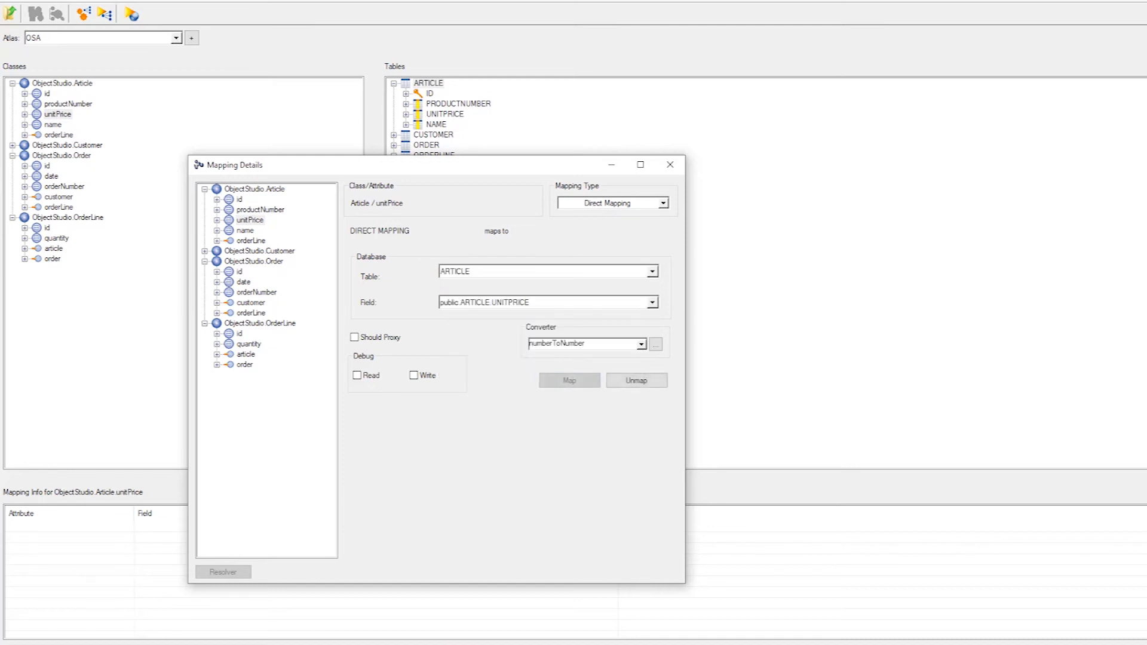
{"action": "left_click", "coordinate": [669, 165]}
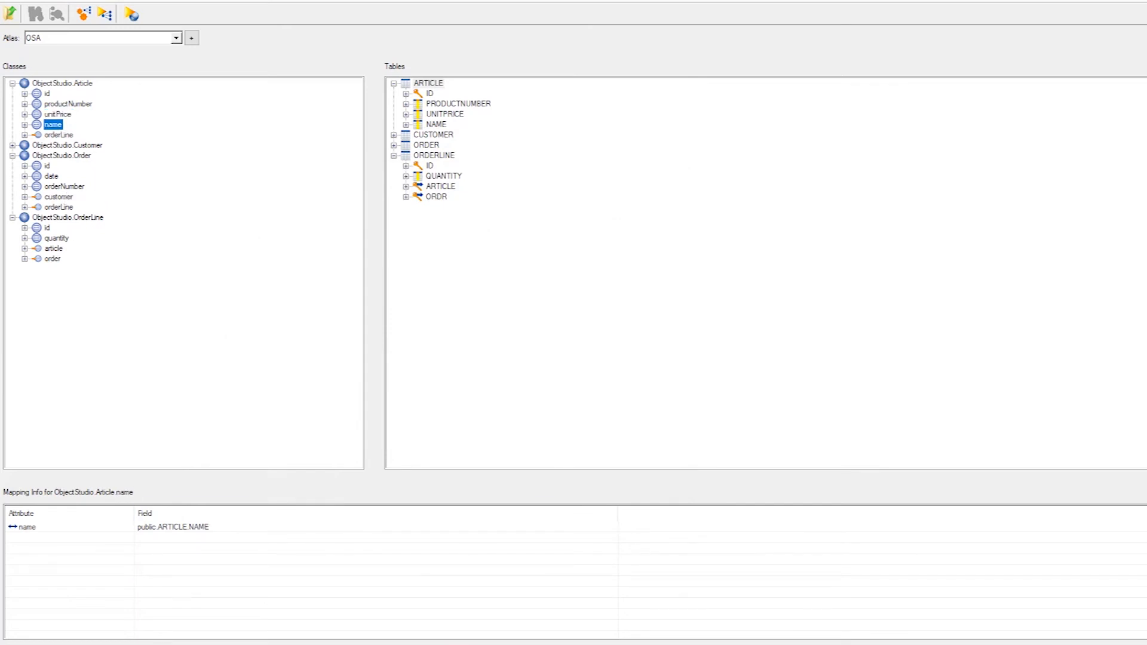
Step: Check the mappings of Article's orderLine and of Customer's id, registrationNumber, name and order attributes
{"action": "left_click", "coordinate": [59, 135]}
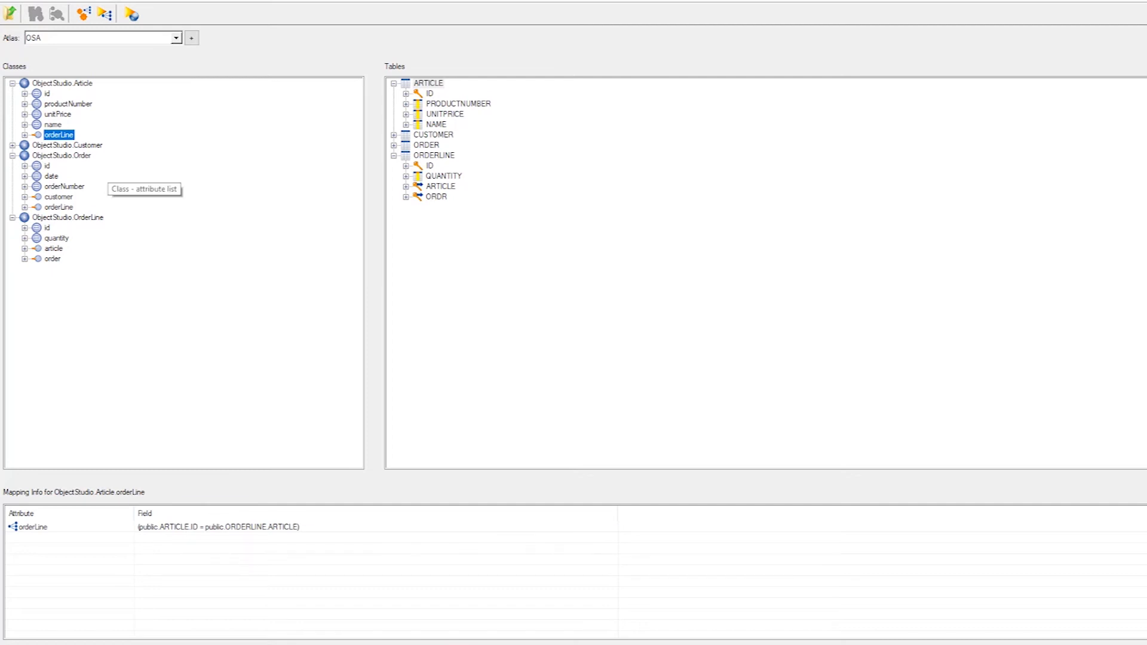
{"action": "left_click", "coordinate": [67, 146]}
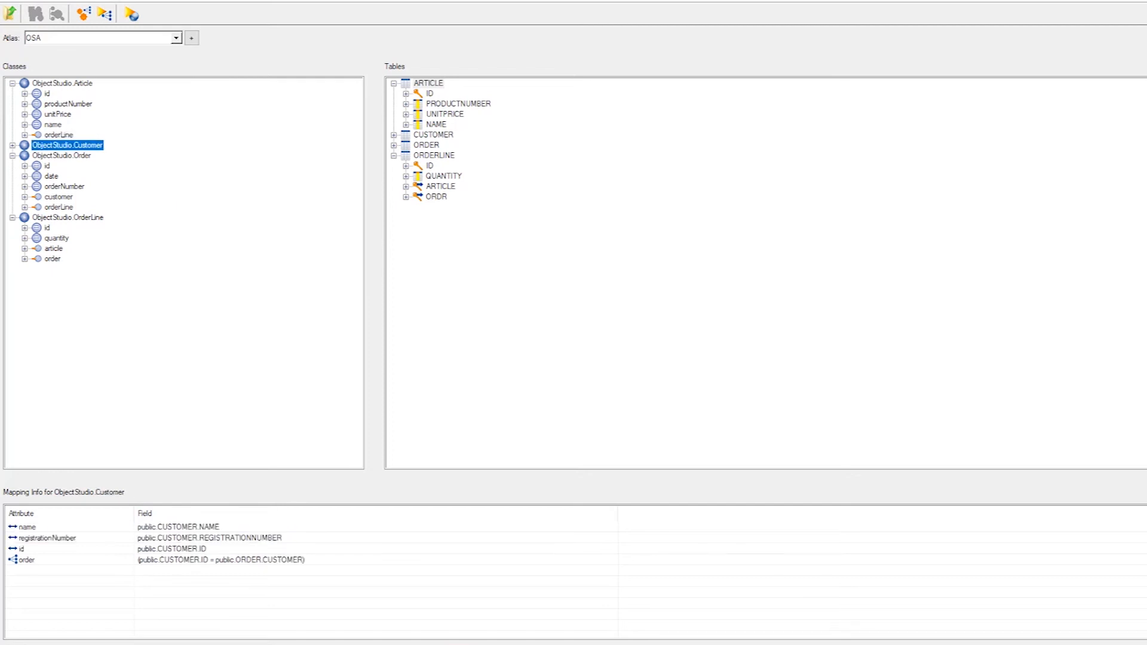
{"action": "key", "text": "Right"}
{"action": "left_click", "coordinate": [48, 155]}
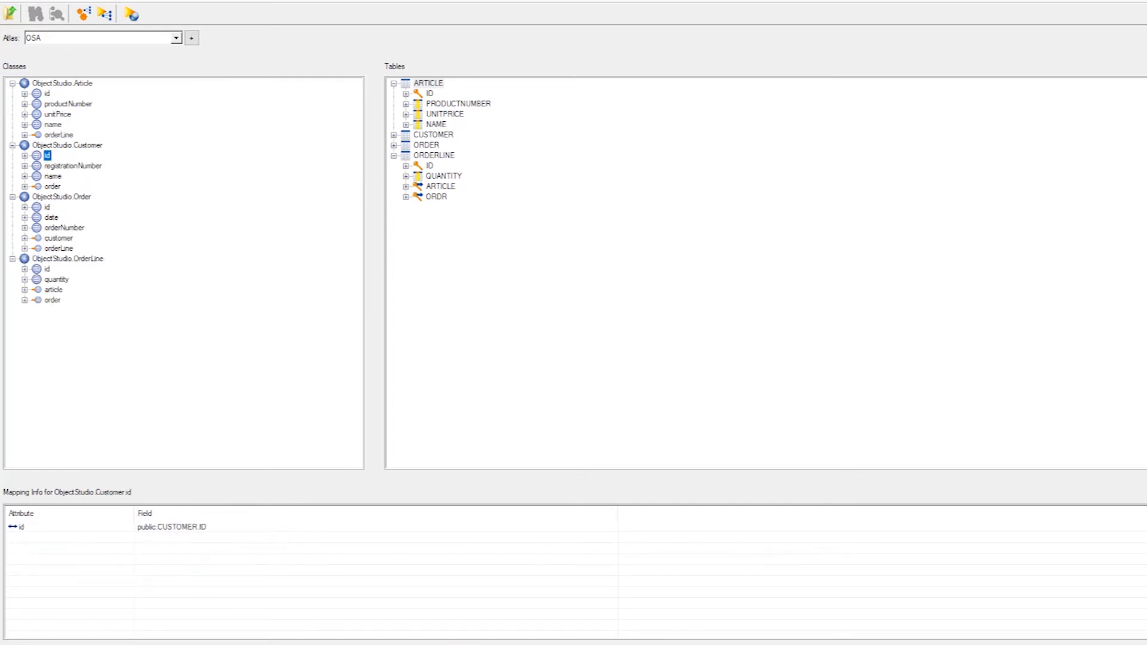
{"action": "left_click", "coordinate": [73, 166]}
{"action": "left_click", "coordinate": [54, 176]}
{"action": "left_click", "coordinate": [52, 186]}
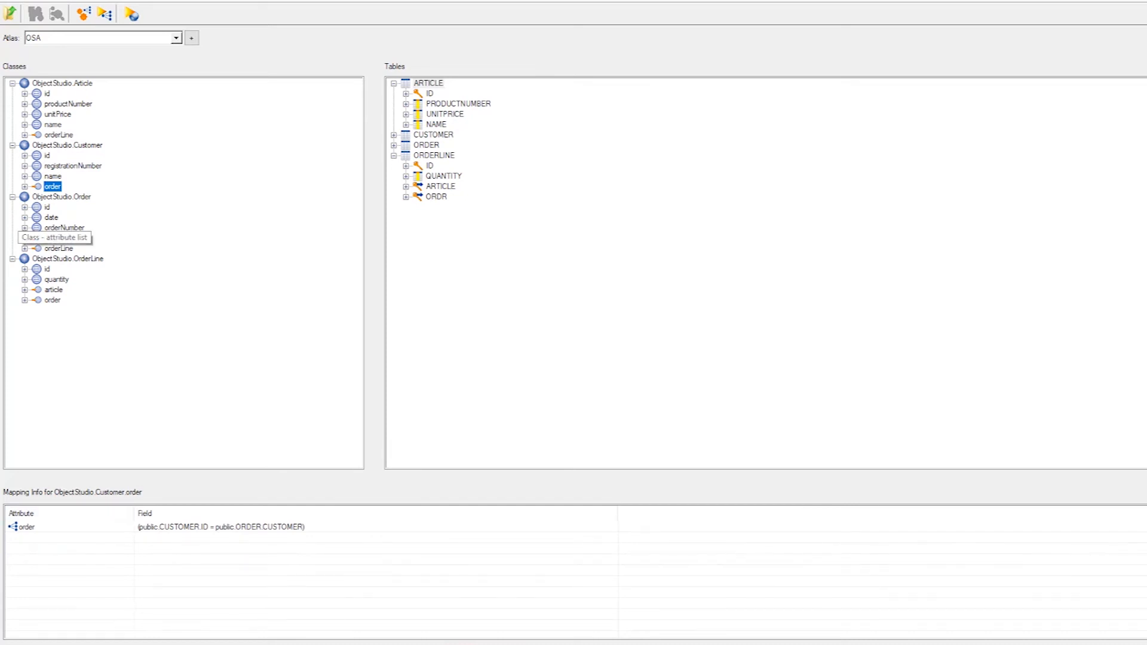
Step: Check the mappings of Order's id, date, orderNumber, customer and orderLine attributes, and of the CUSTOMER table
{"action": "left_click", "coordinate": [47, 207]}
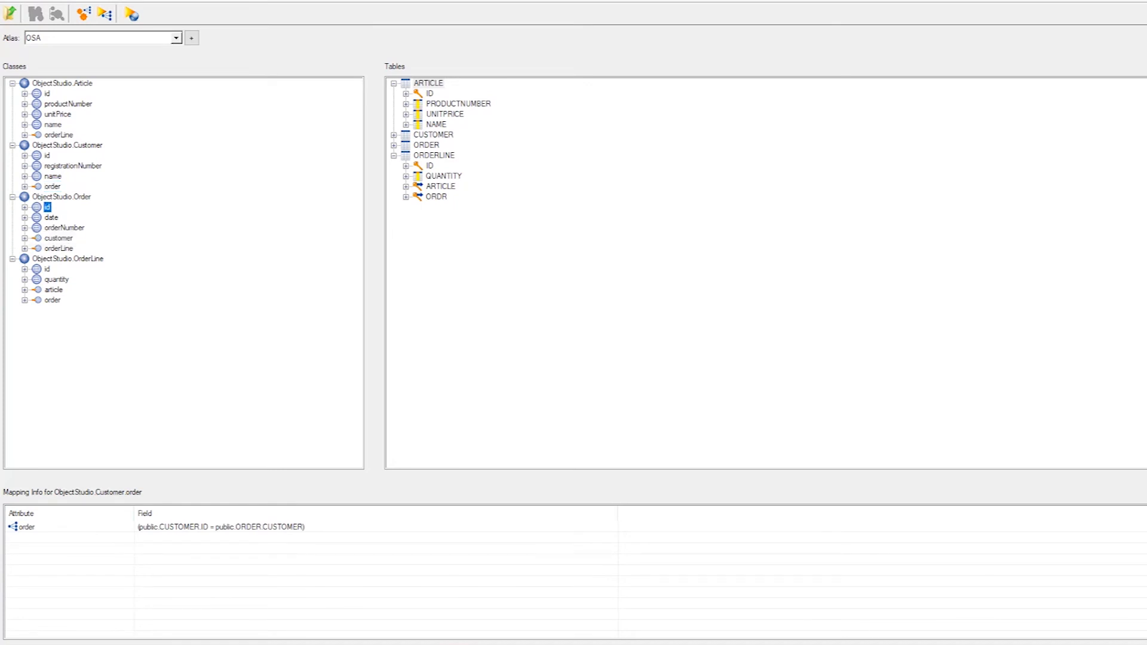
{"action": "left_click", "coordinate": [52, 217]}
{"action": "left_click", "coordinate": [64, 227]}
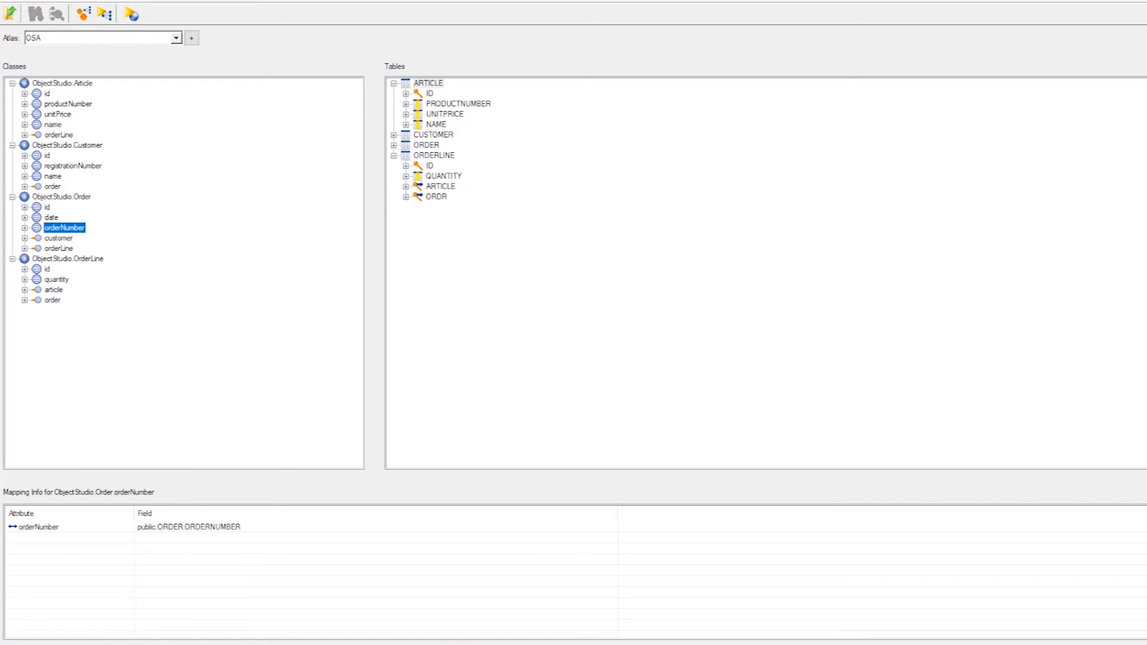
{"action": "left_click", "coordinate": [59, 238]}
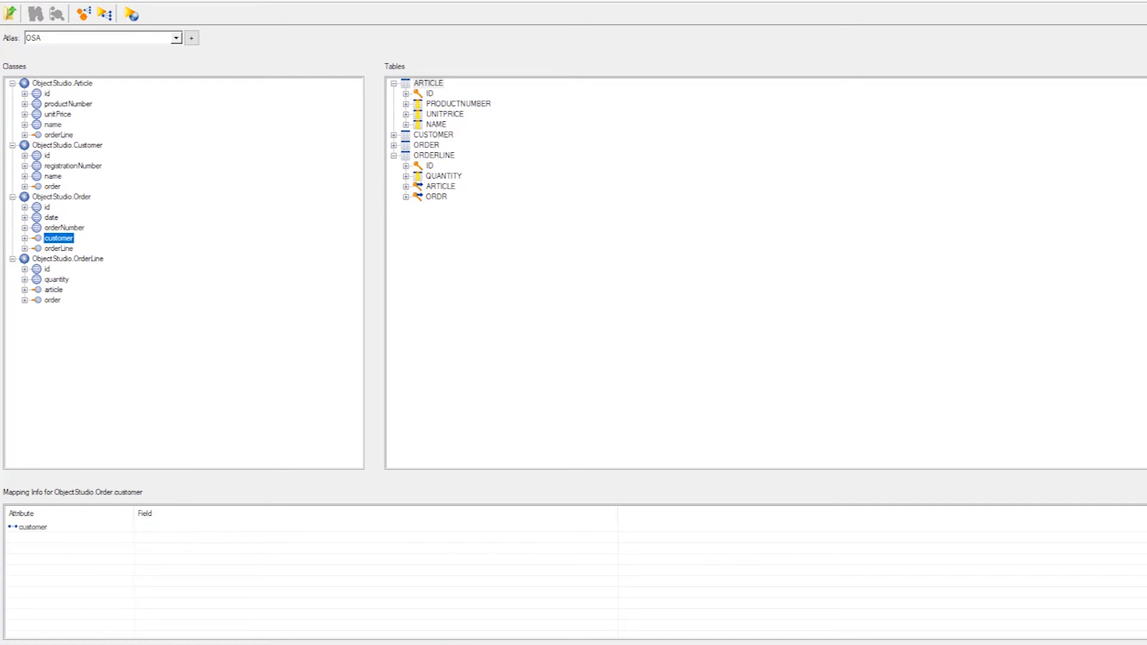
{"action": "left_click", "coordinate": [33, 527]}
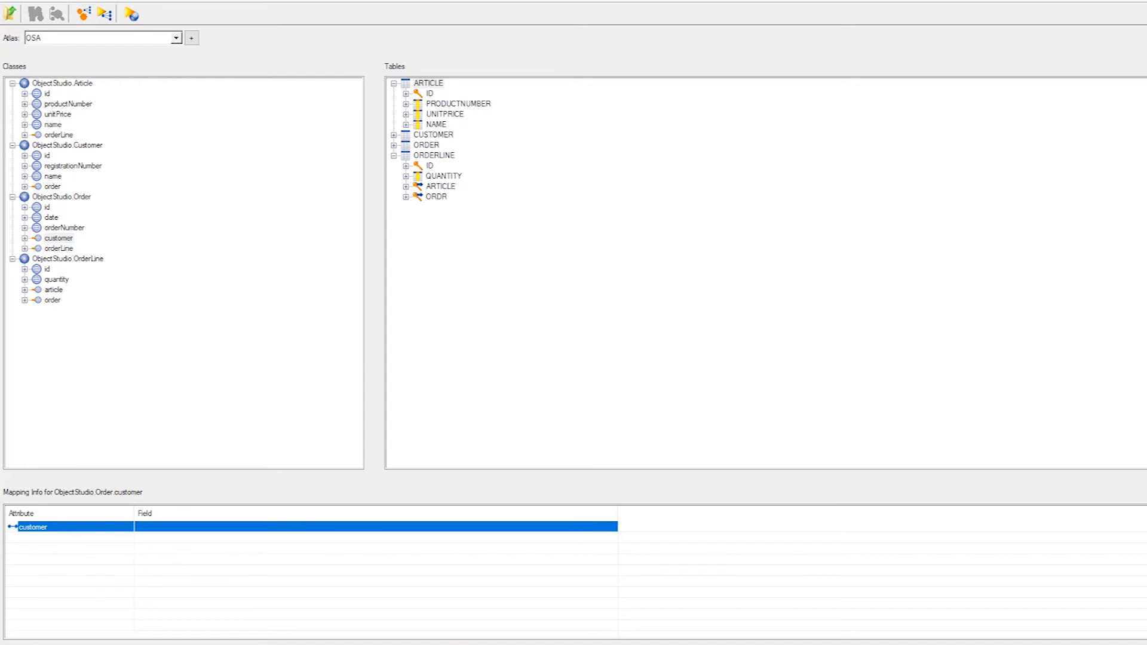
{"action": "left_click", "coordinate": [433, 135]}
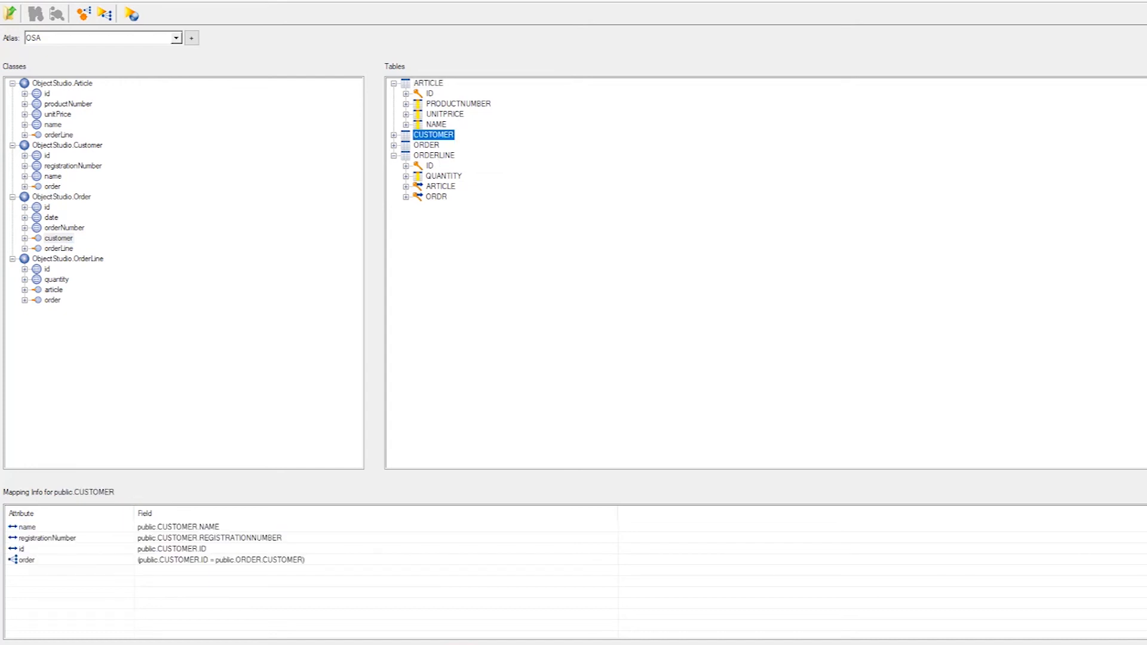
{"action": "left_click", "coordinate": [58, 247]}
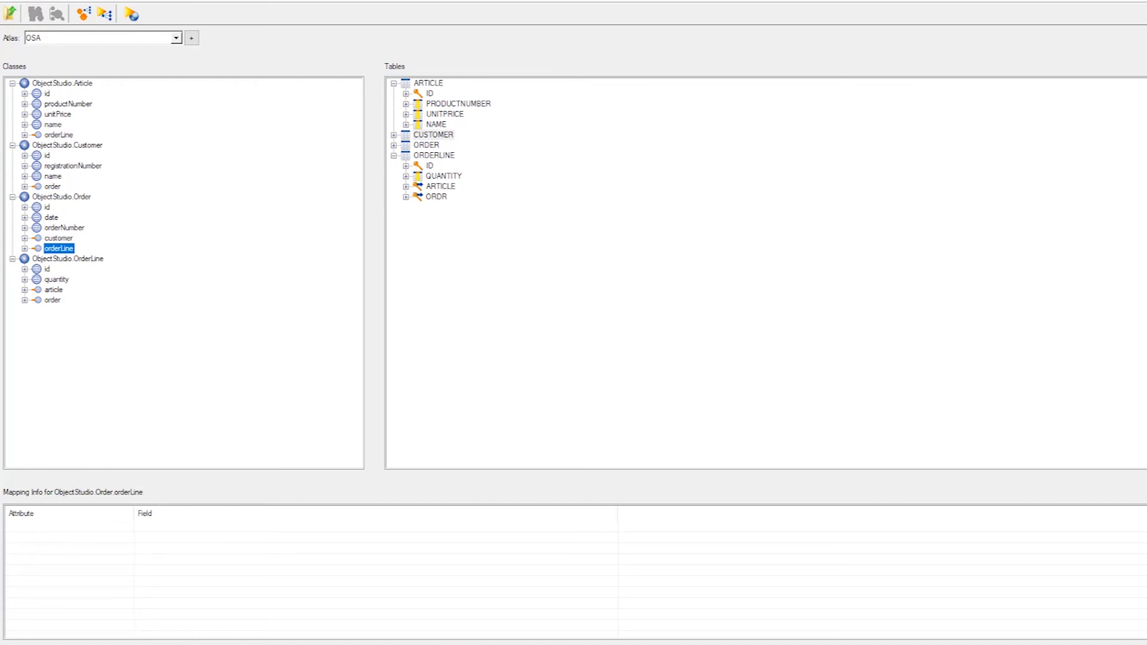
Step: Check the mappings of OrderLine's id, quantity, article and order attributes
{"action": "left_click", "coordinate": [54, 290]}
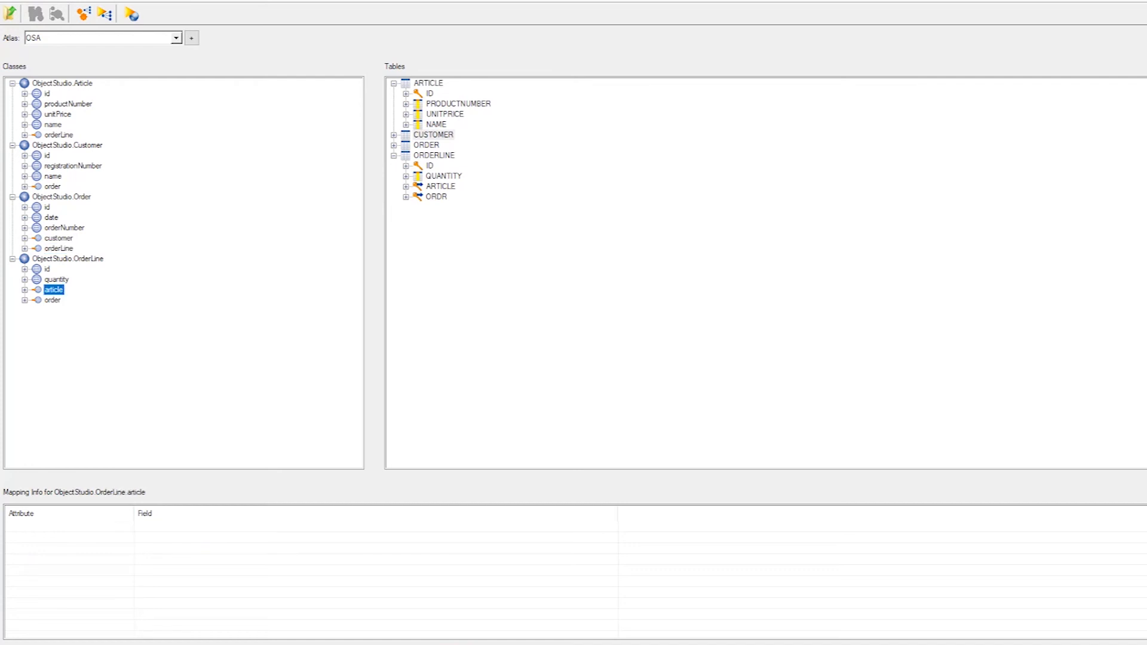
{"action": "left_click", "coordinate": [47, 269]}
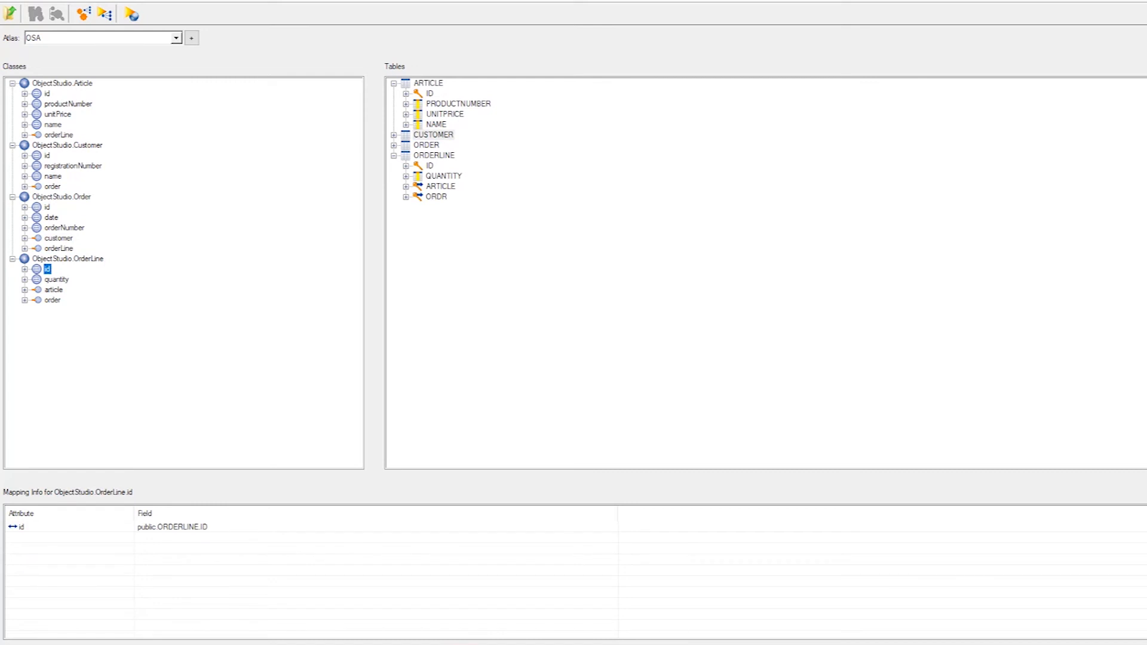
{"action": "left_click", "coordinate": [57, 280]}
{"action": "left_click", "coordinate": [53, 289]}
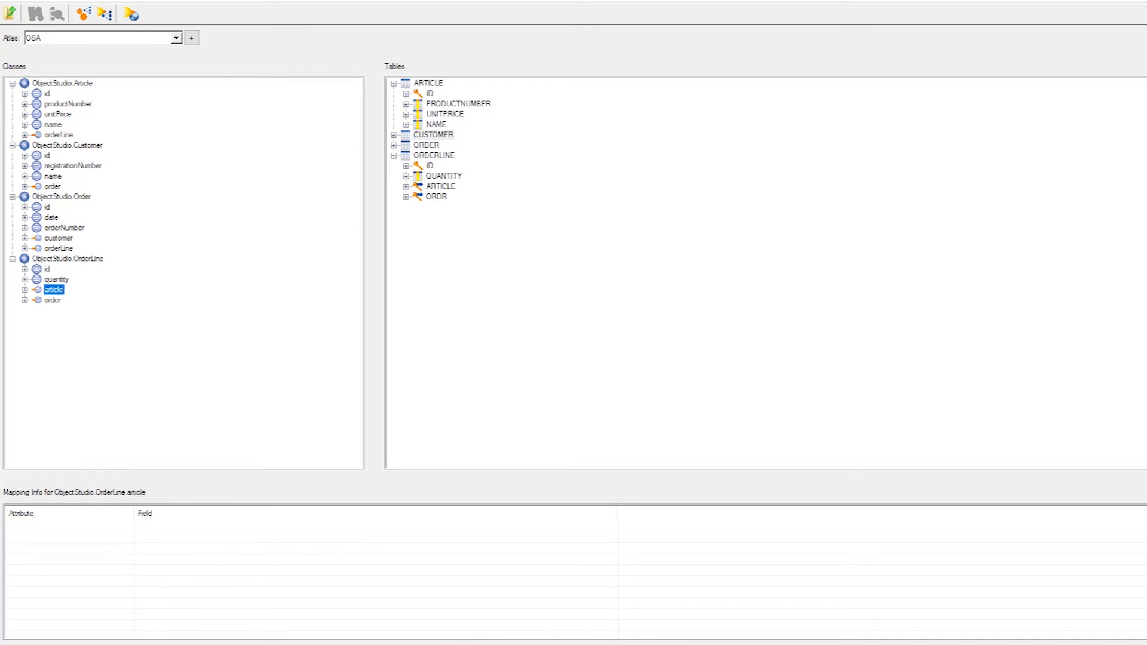
{"action": "left_click", "coordinate": [52, 300]}
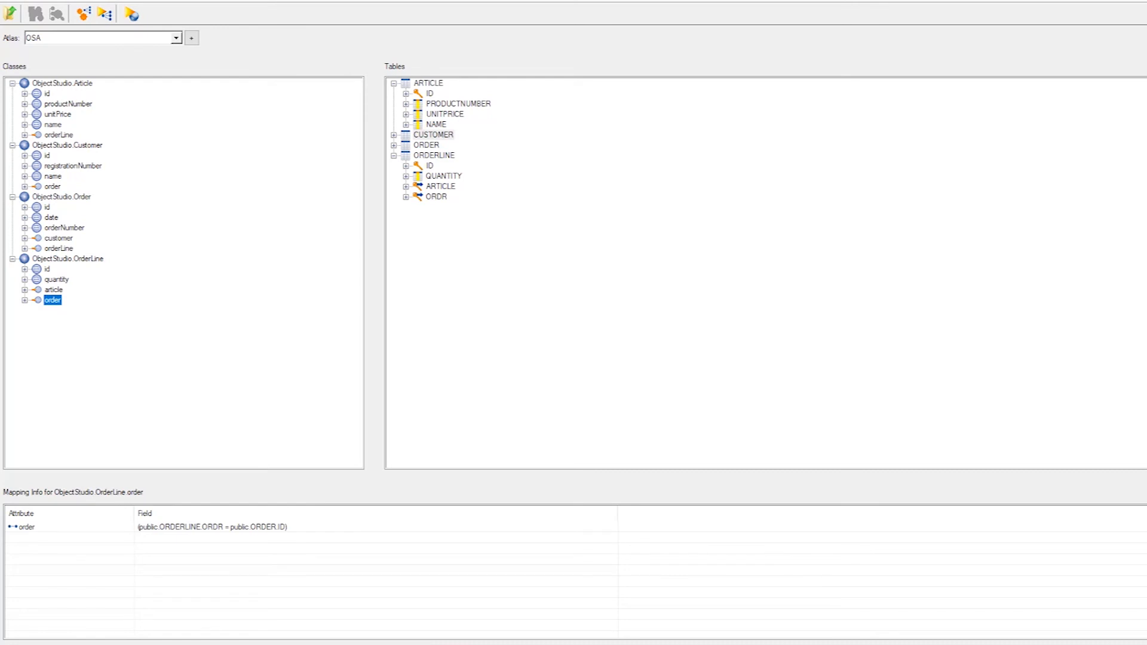
Step: Open the detail mapping of OrderLine's article attribute and set it to 1 to N Mapping with type 1 to 1
{"action": "left_click", "coordinate": [54, 290]}
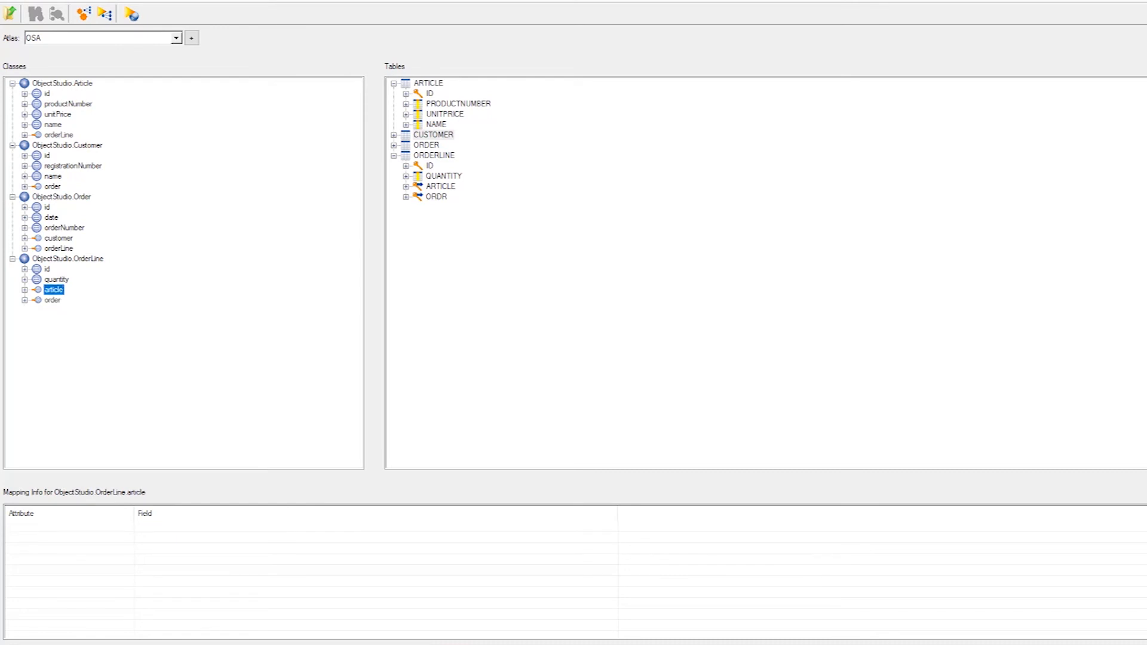
{"action": "right_click", "coordinate": [53, 290]}
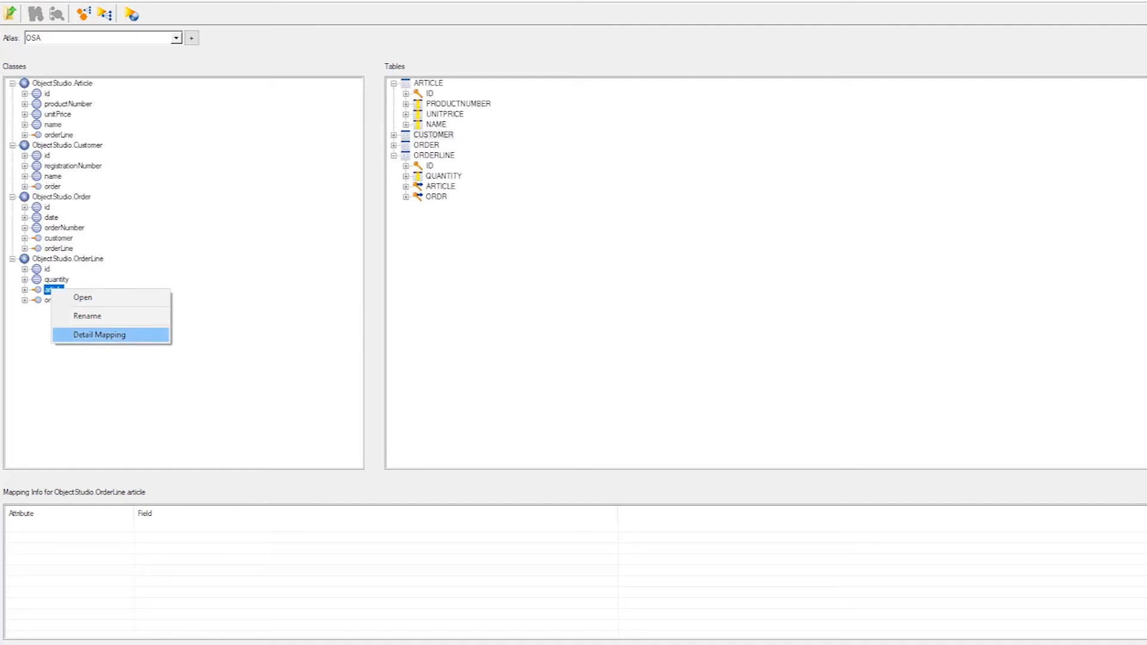
{"action": "left_click", "coordinate": [99, 335]}
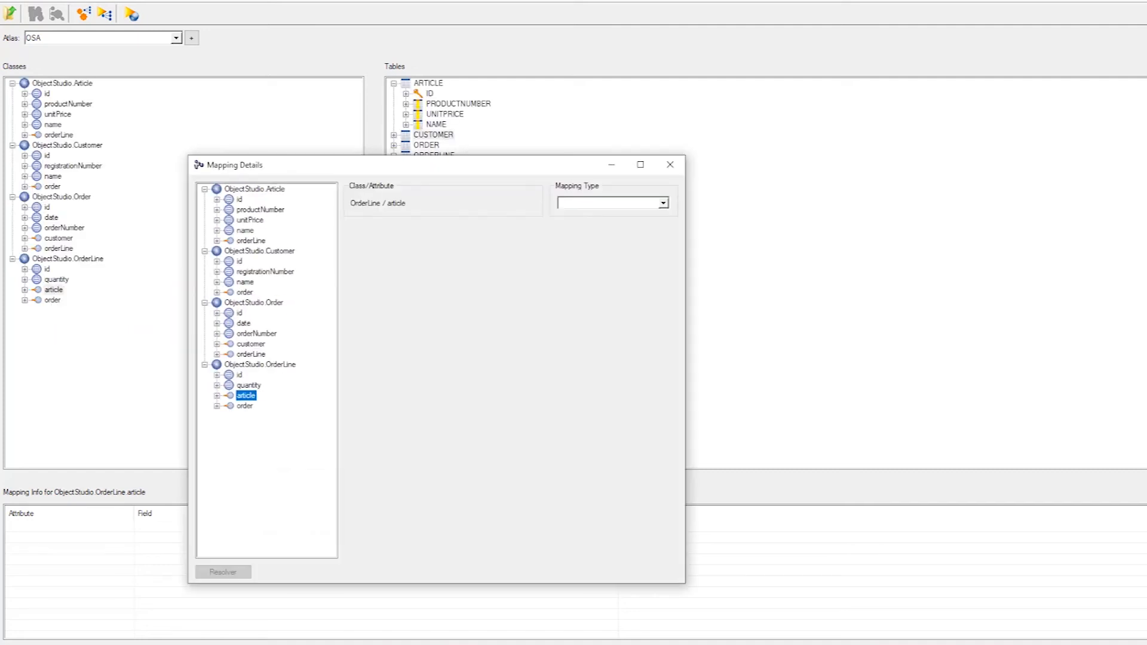
{"action": "left_click", "coordinate": [663, 203]}
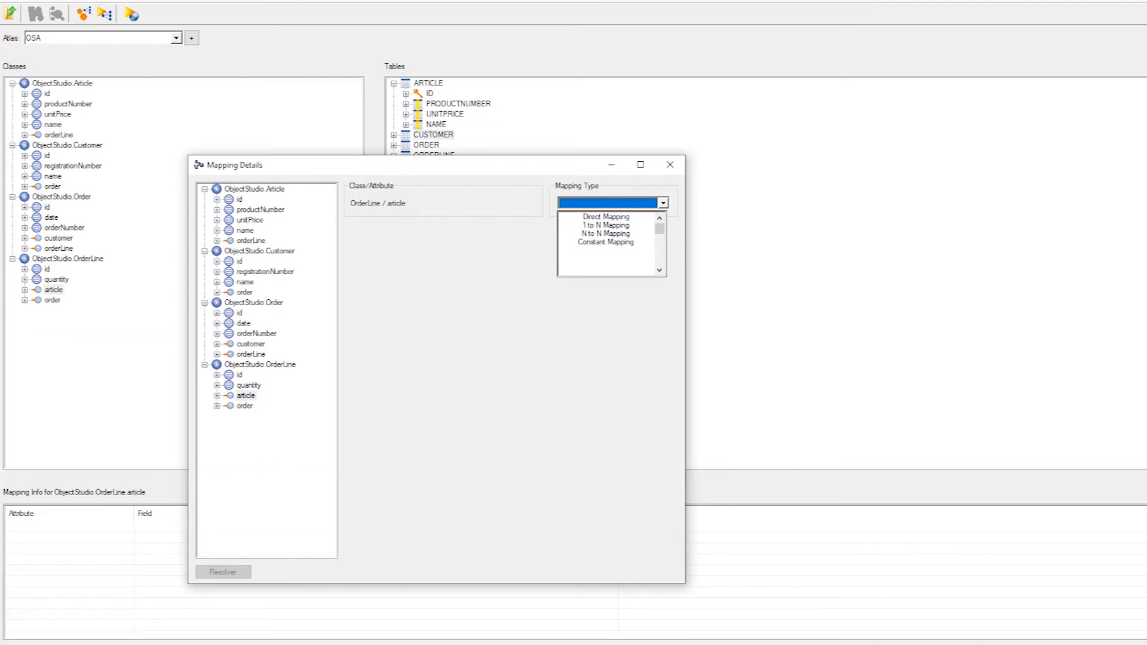
{"action": "left_click", "coordinate": [606, 225]}
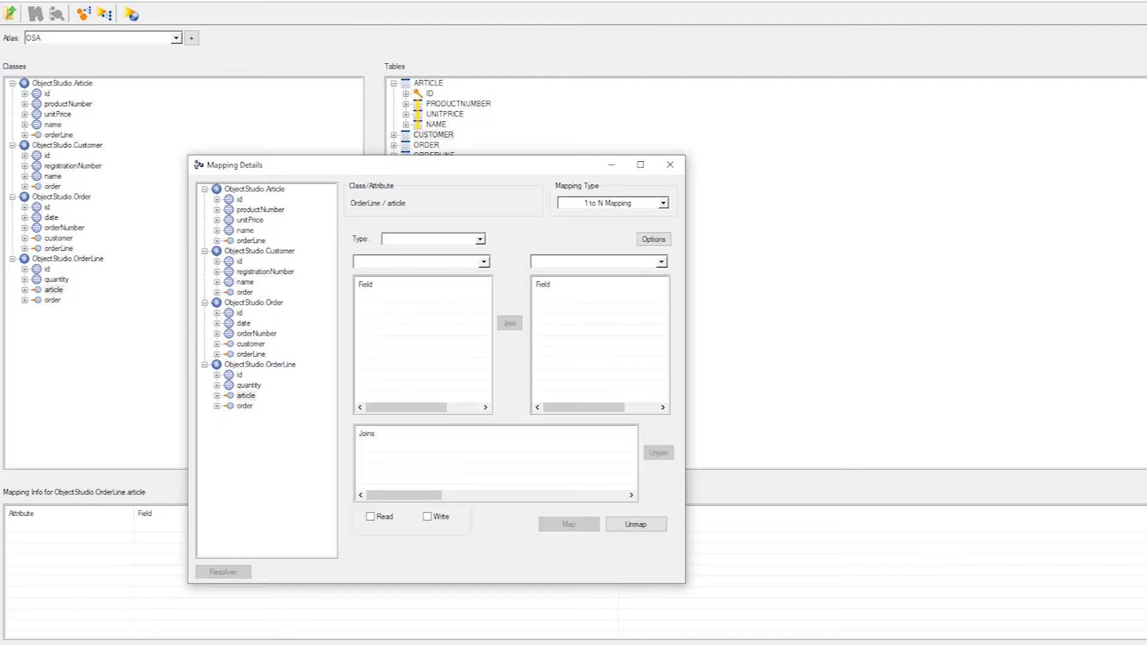
{"action": "left_click", "coordinate": [479, 239]}
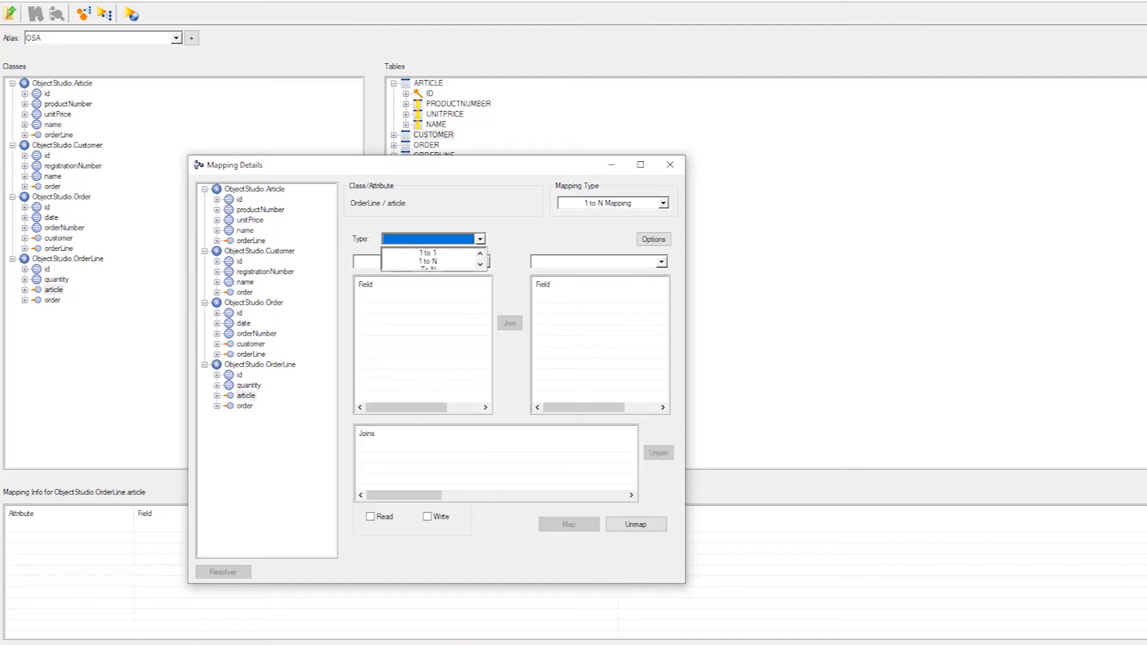
{"action": "left_click", "coordinate": [427, 253]}
Step: Join ORDERLINE's ARTICLE field to ARTICLE's ID field, apply the mapping for OrderLine's article, and close the mapping details
{"action": "left_click", "coordinate": [484, 262]}
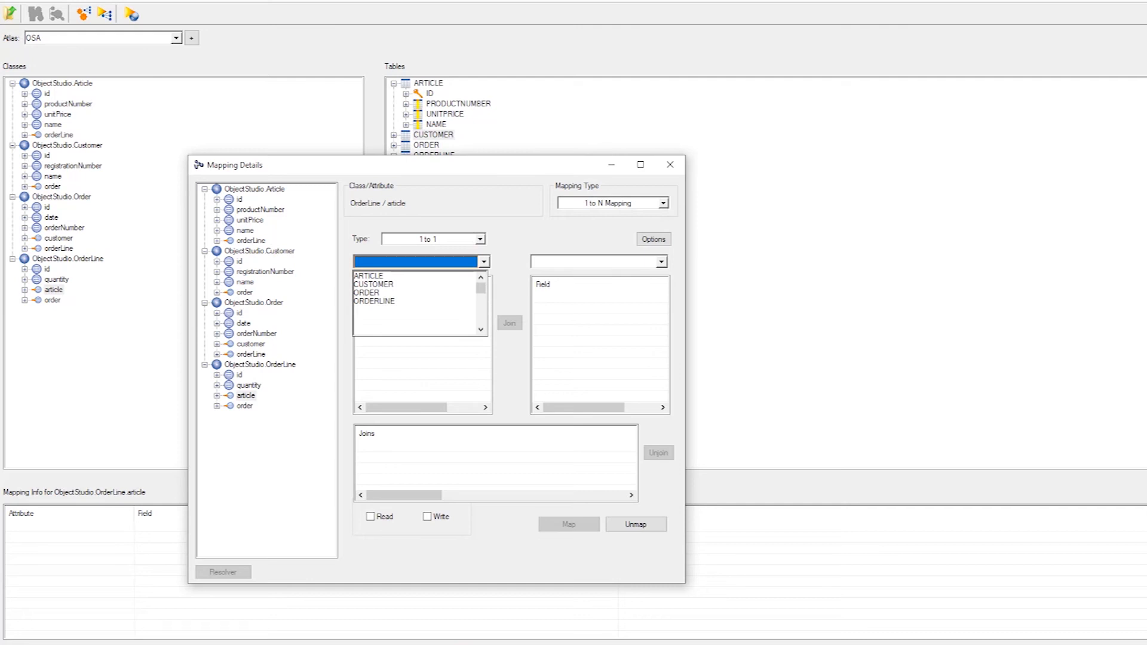
{"action": "left_click", "coordinate": [374, 301]}
{"action": "left_click", "coordinate": [373, 320]}
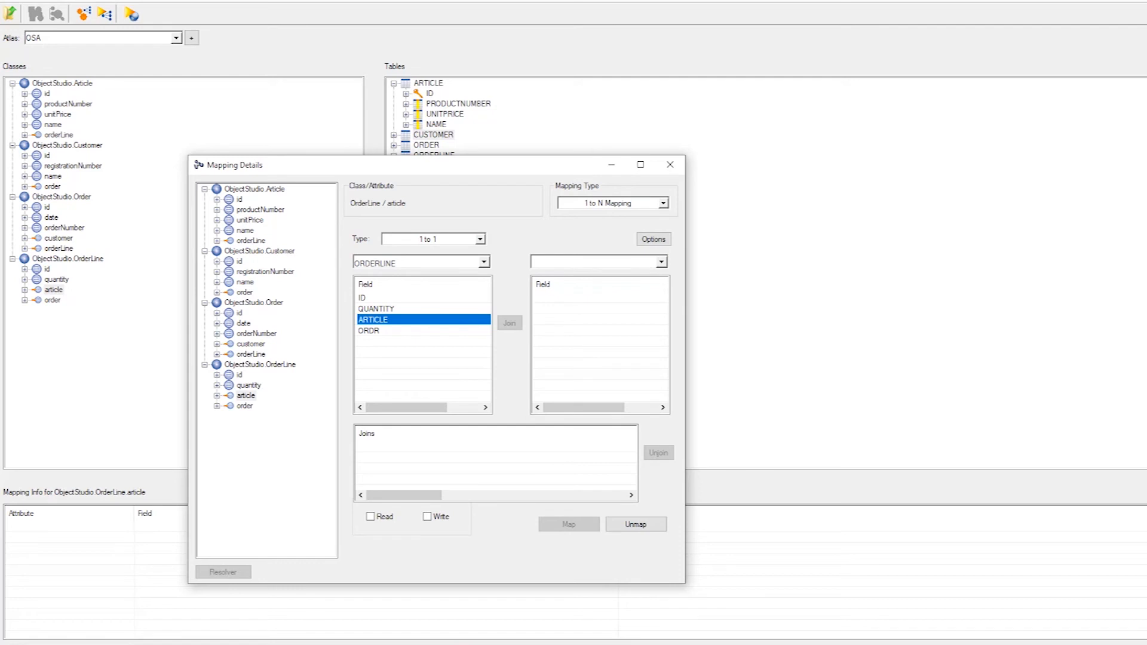
{"action": "left_click", "coordinate": [661, 262]}
{"action": "left_click", "coordinate": [544, 276]}
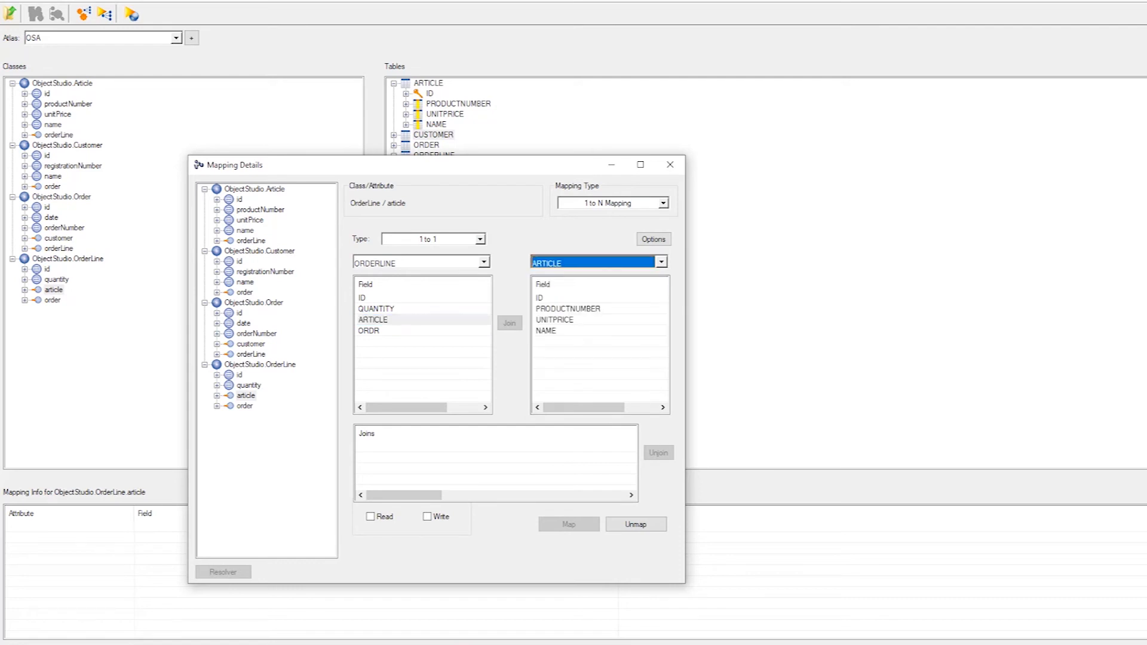
{"action": "left_click", "coordinate": [541, 298]}
{"action": "left_click", "coordinate": [510, 324]}
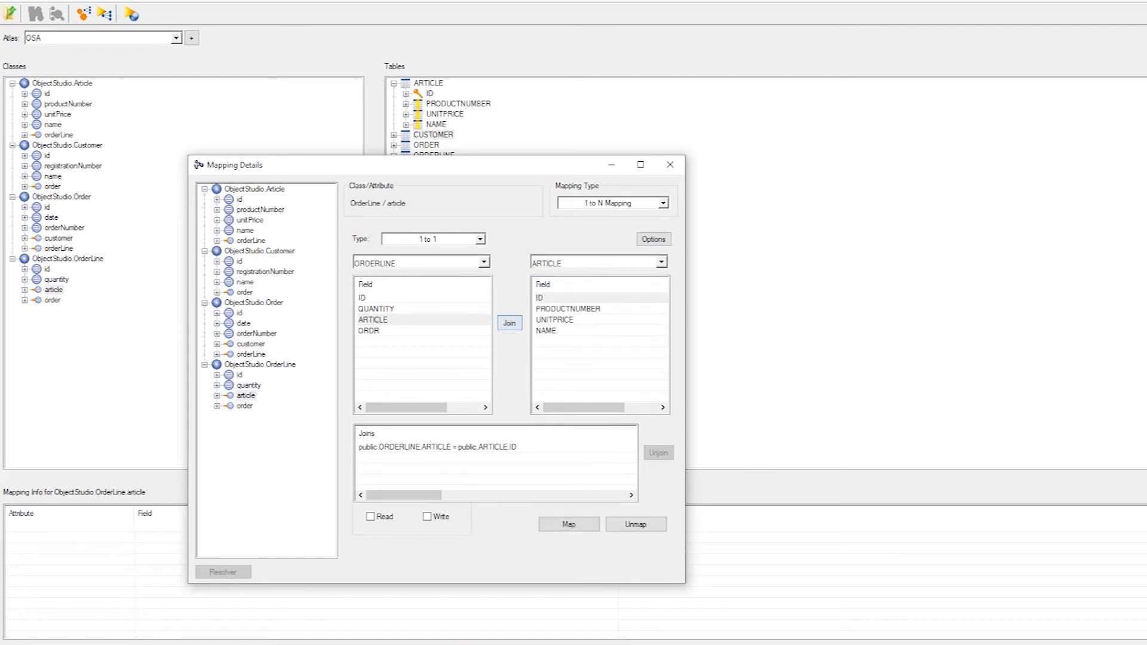
{"action": "left_click", "coordinate": [569, 525]}
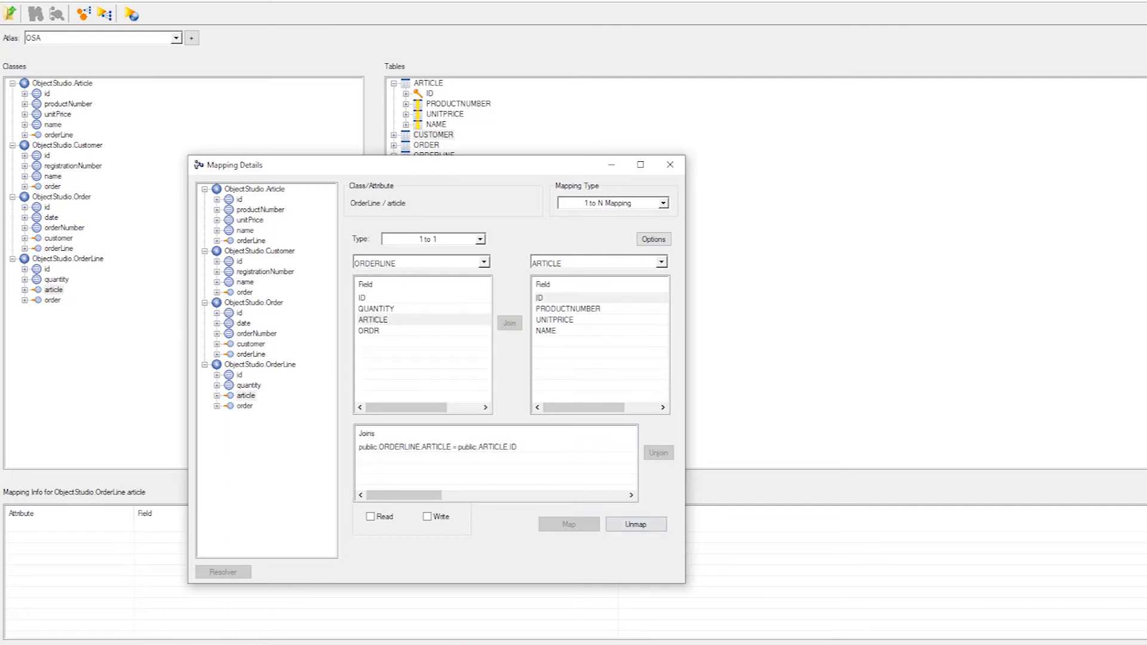
{"action": "left_click", "coordinate": [669, 164]}
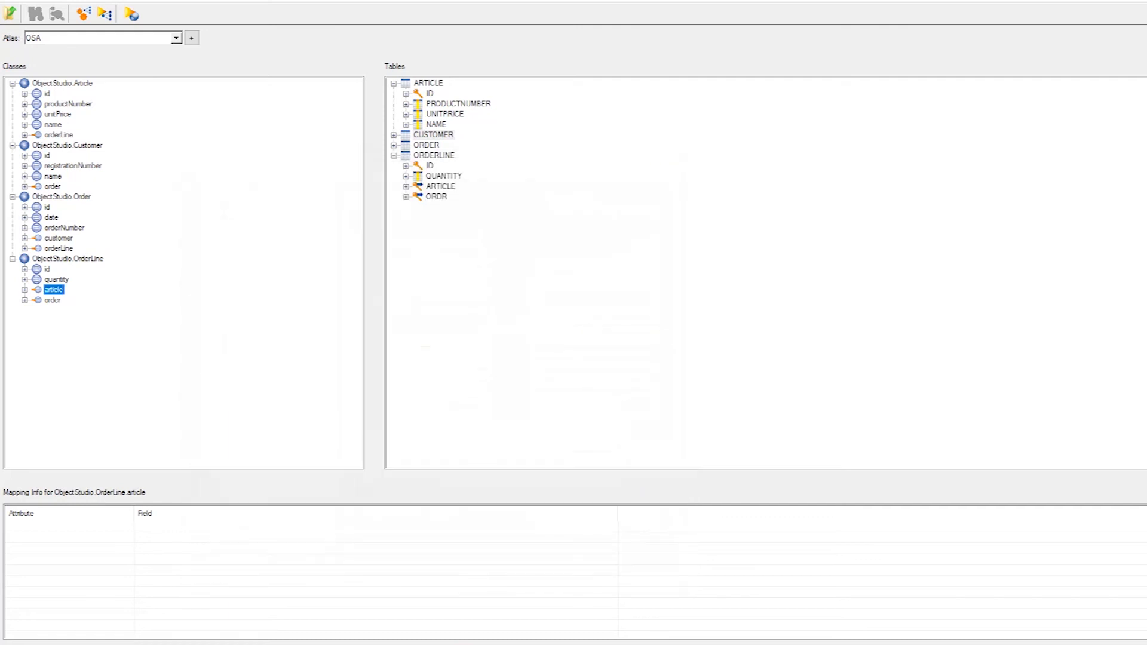
Step: Check the mappings of OrderLine's order and article, Order's orderLine and Customer's order attributes
{"action": "left_click", "coordinate": [53, 300]}
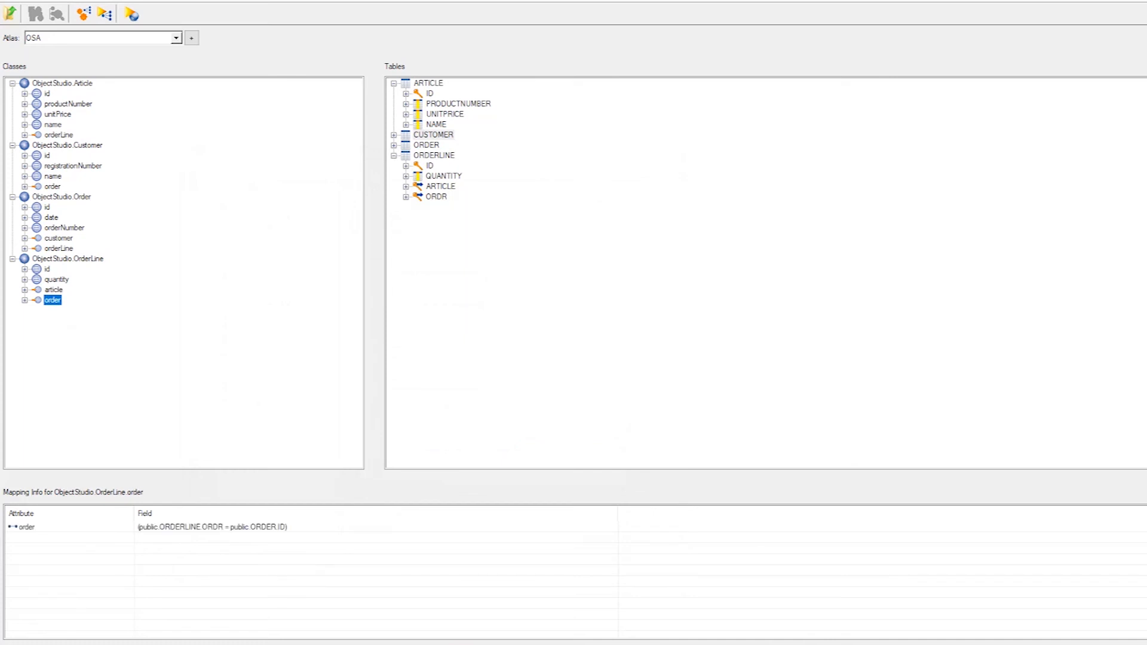
{"action": "left_click", "coordinate": [54, 290]}
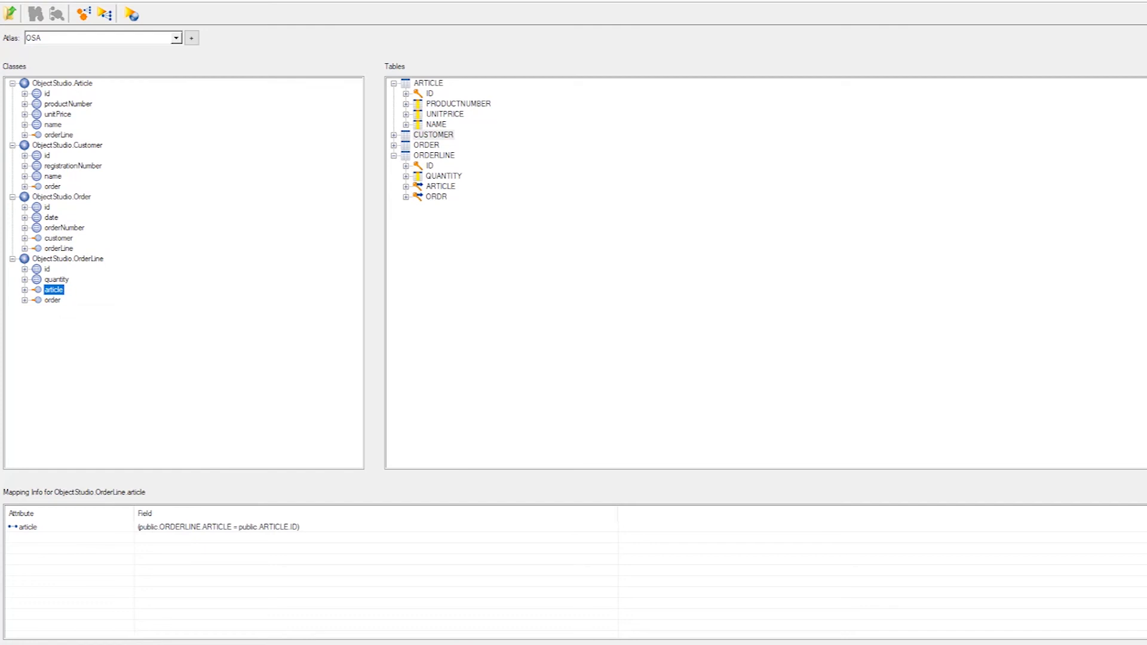
{"action": "left_click", "coordinate": [59, 249]}
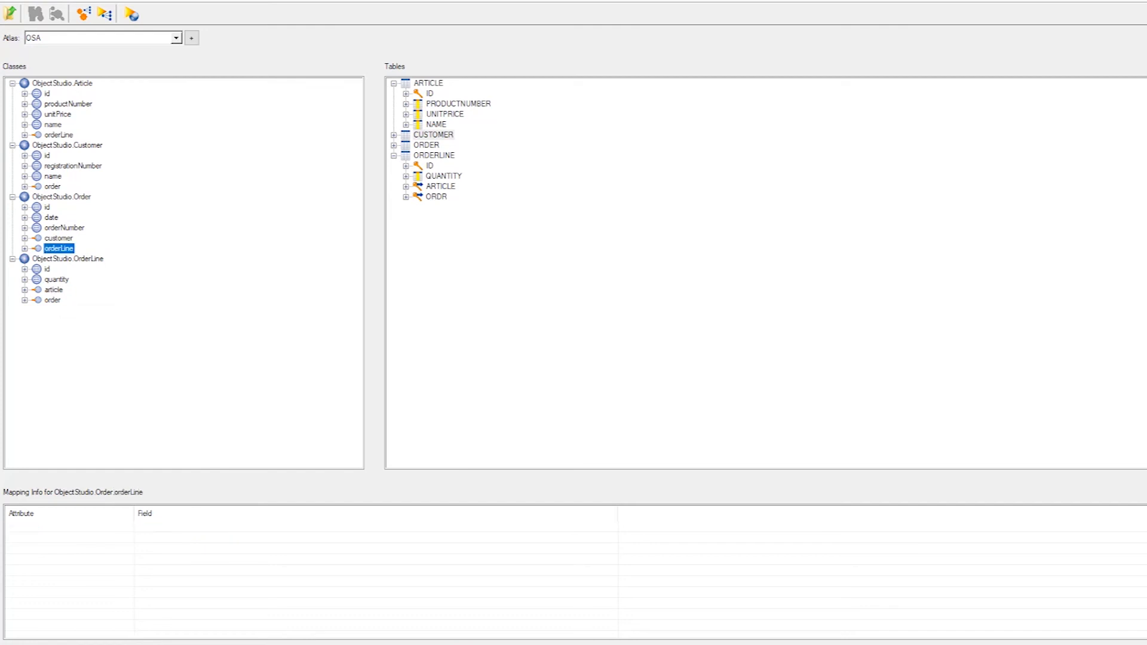
{"action": "left_click", "coordinate": [53, 187]}
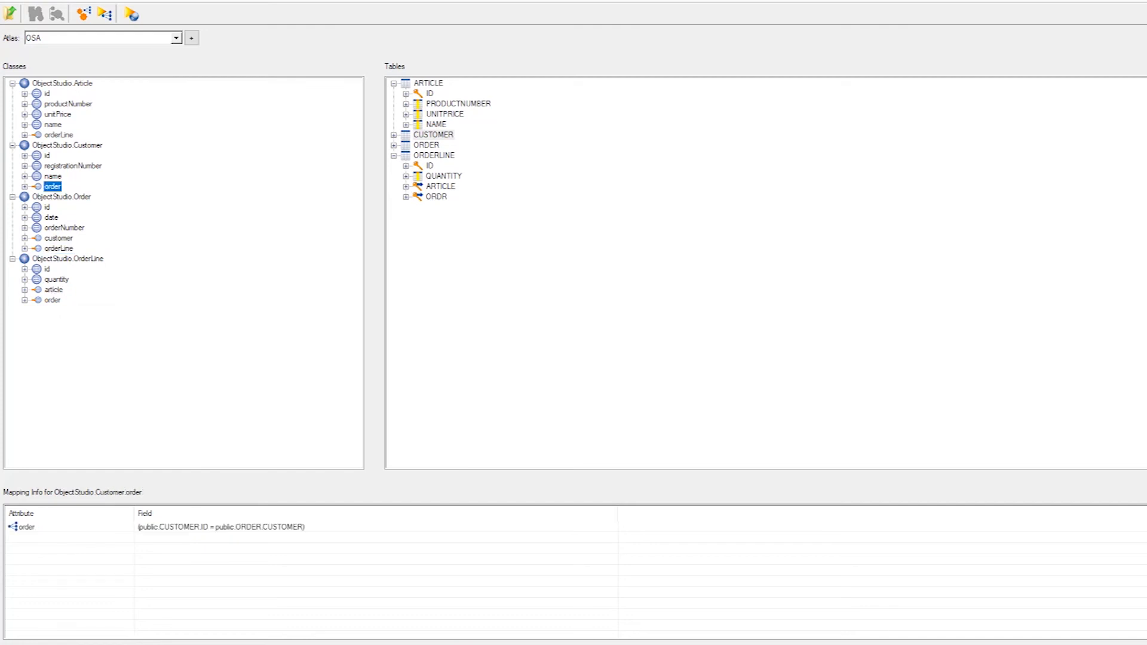
Step: Open the detail mapping of Order's customer attribute
{"action": "left_click", "coordinate": [59, 238]}
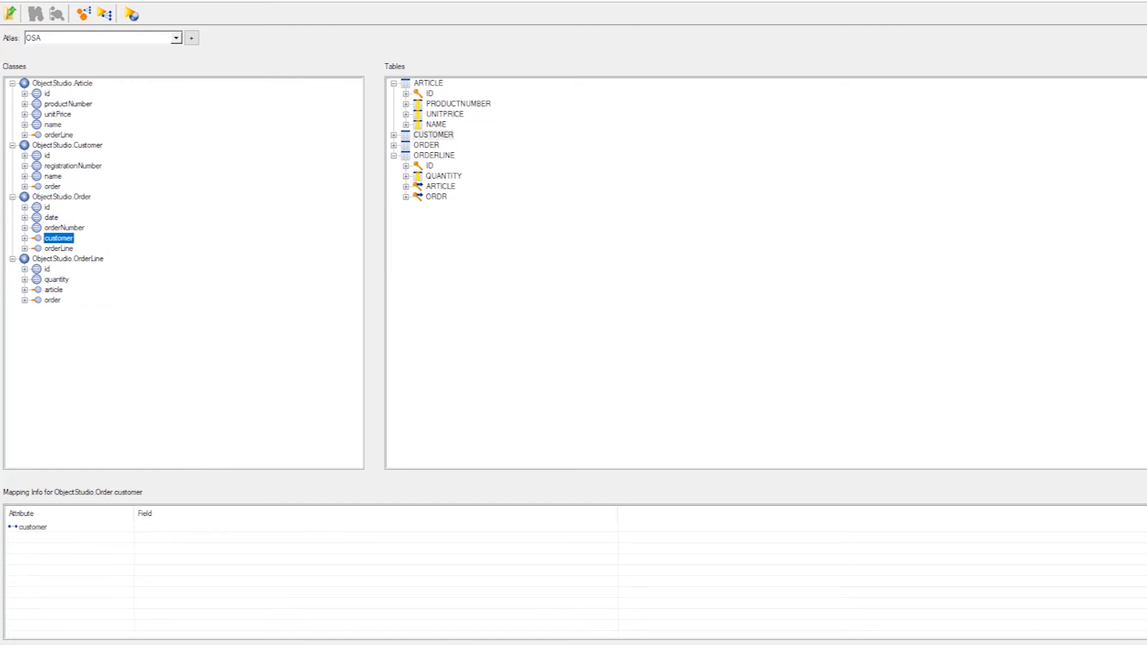
{"action": "right_click", "coordinate": [62, 237]}
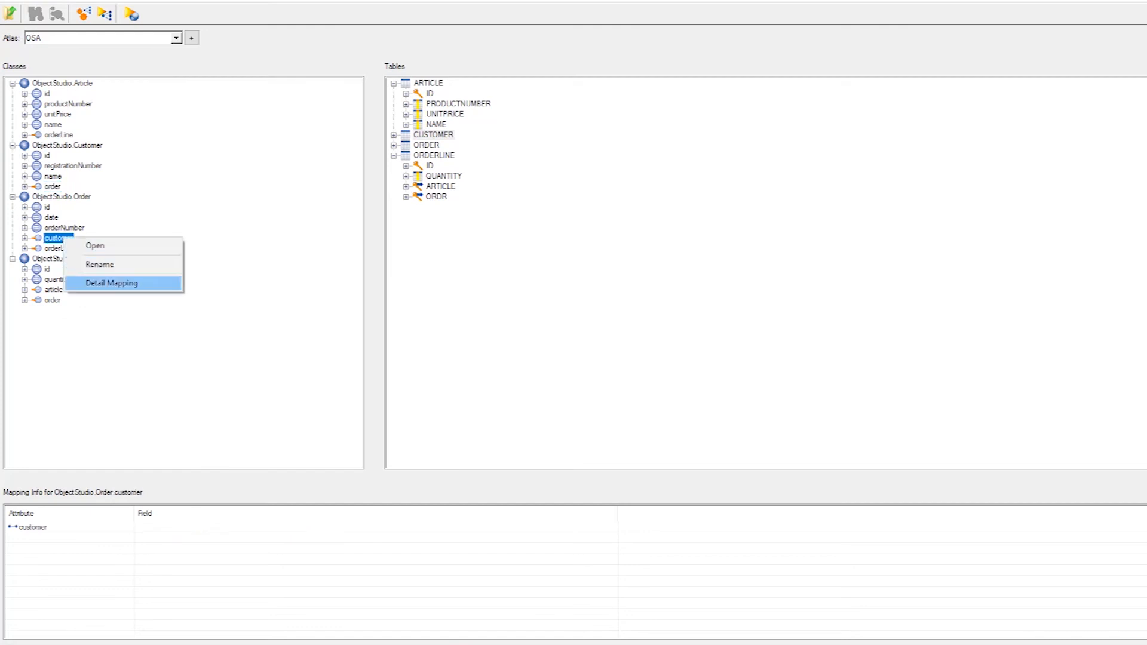
{"action": "left_click", "coordinate": [112, 283]}
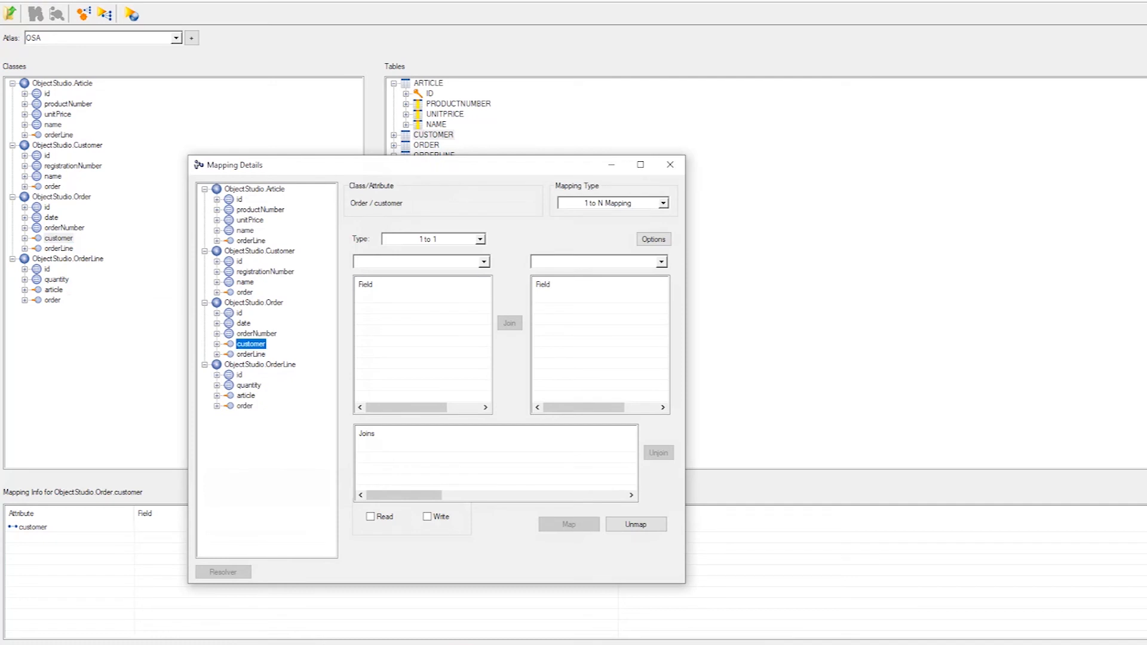
{"action": "left_click", "coordinate": [484, 262]}
{"action": "left_click", "coordinate": [367, 293]}
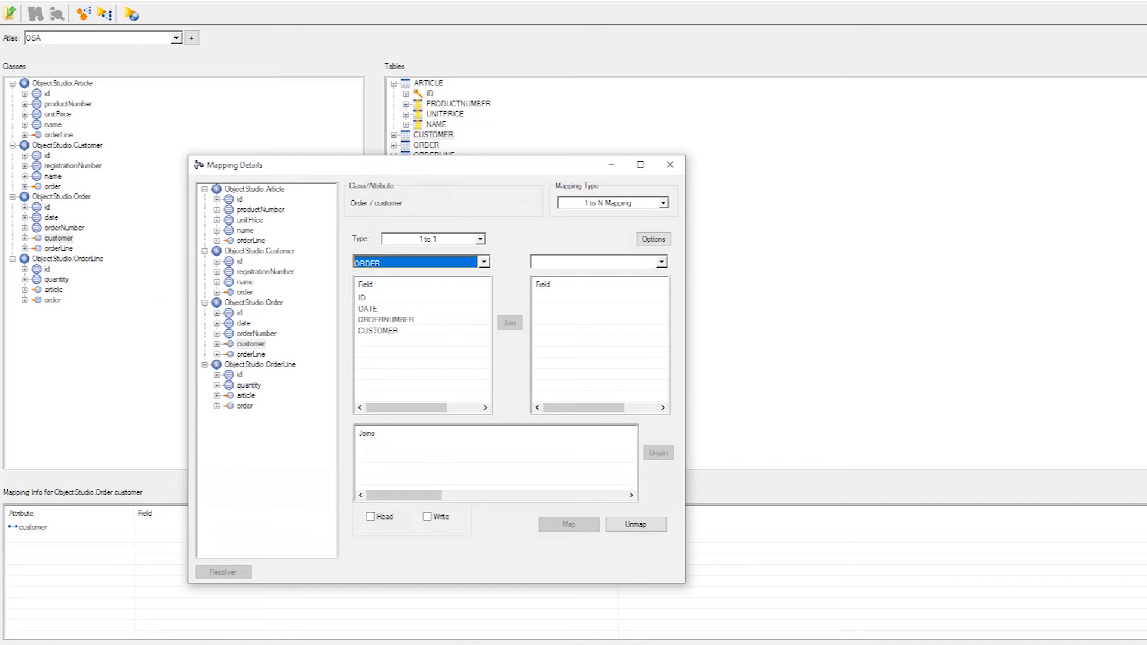
{"action": "left_click", "coordinate": [378, 331]}
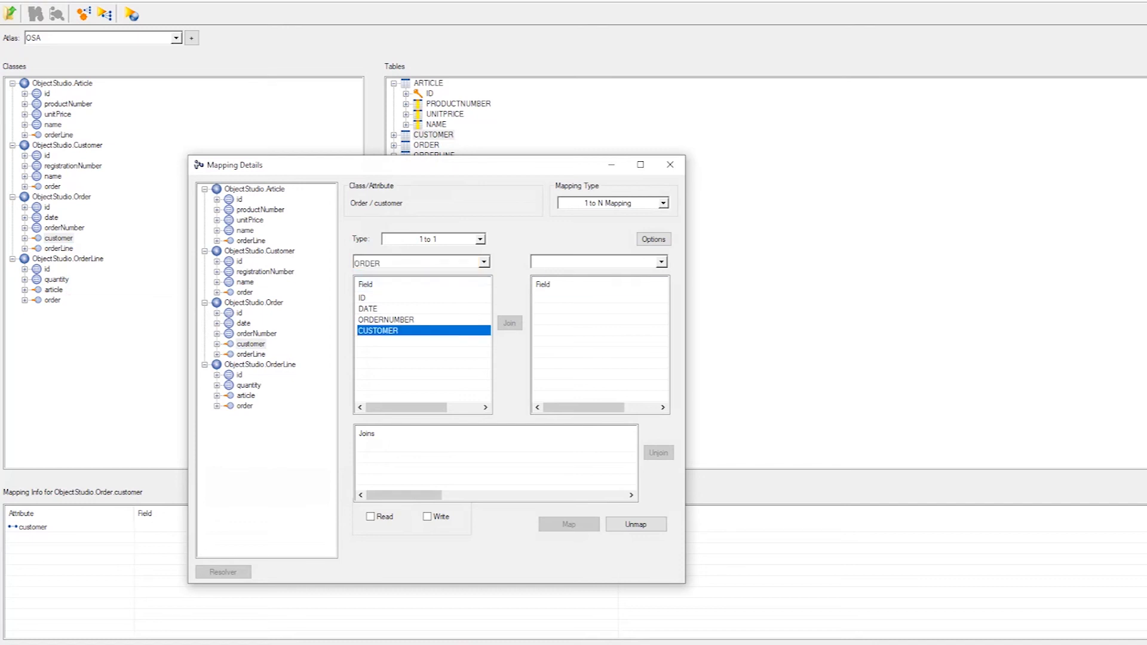
{"action": "left_click", "coordinate": [660, 262]}
{"action": "left_click", "coordinate": [551, 285]}
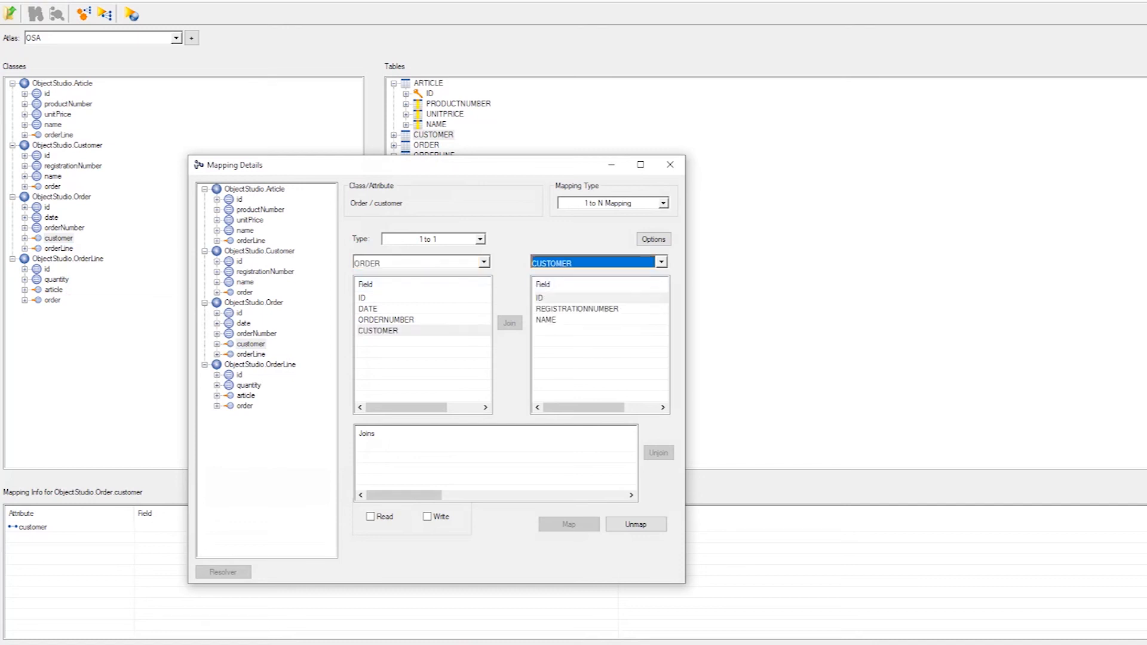
{"action": "left_click", "coordinate": [540, 298]}
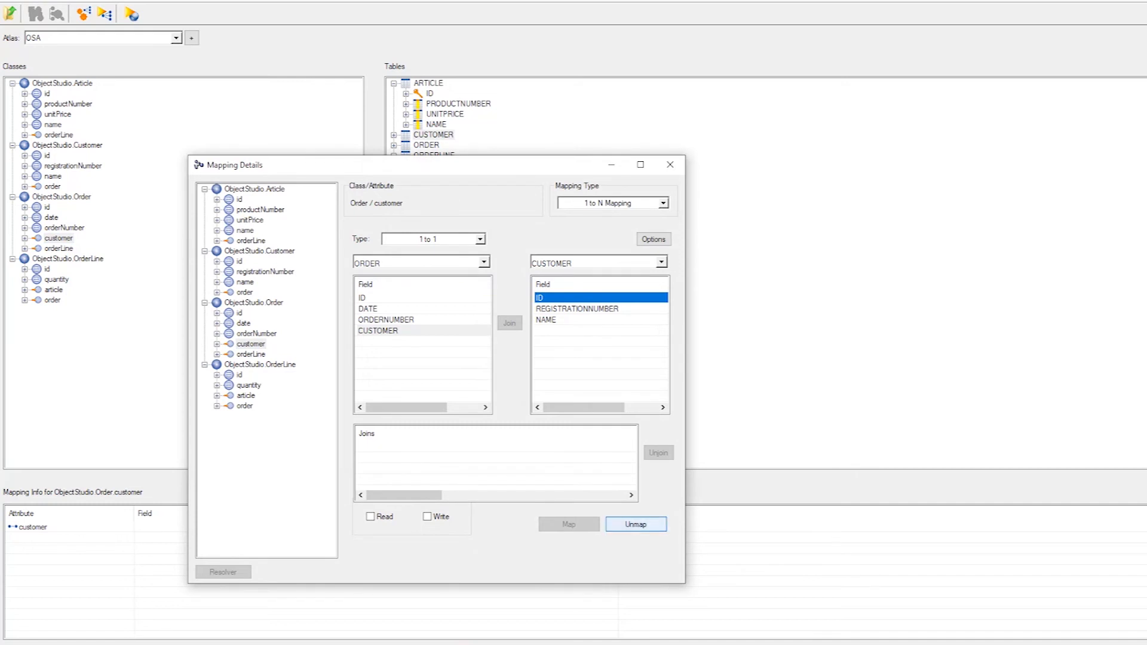
Step: Unmap Order's customer attribute and set it up again as 1 to N Mapping with type 1 to 1
{"action": "left_click", "coordinate": [635, 524]}
{"action": "left_click", "coordinate": [251, 344]}
{"action": "left_click", "coordinate": [663, 203]}
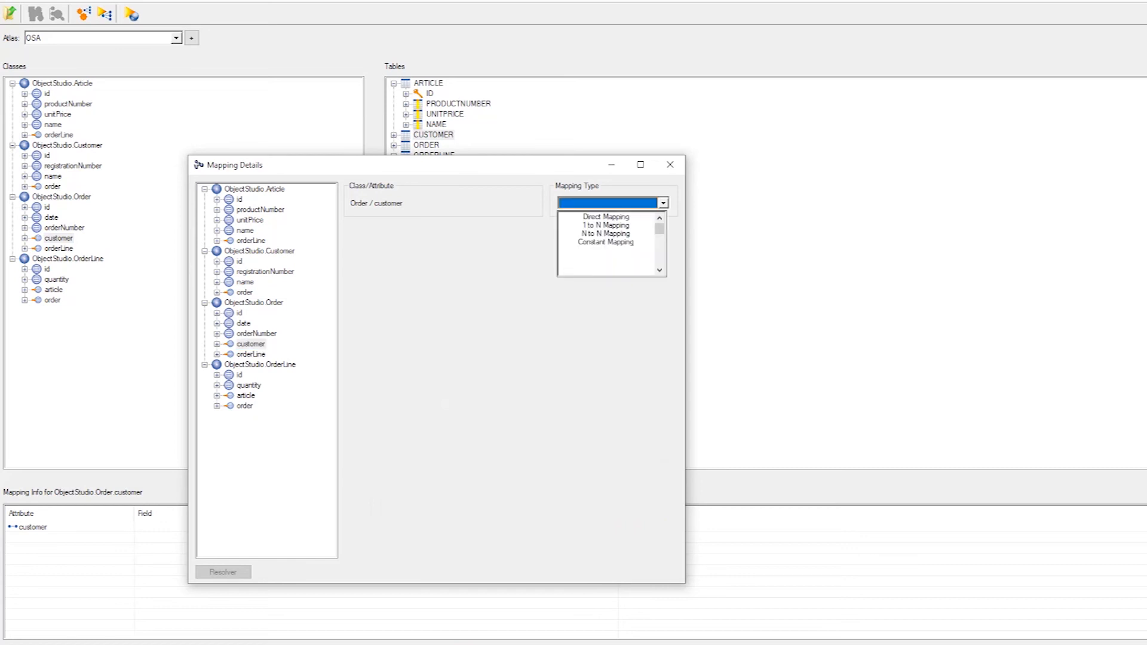
{"action": "left_click", "coordinate": [605, 225]}
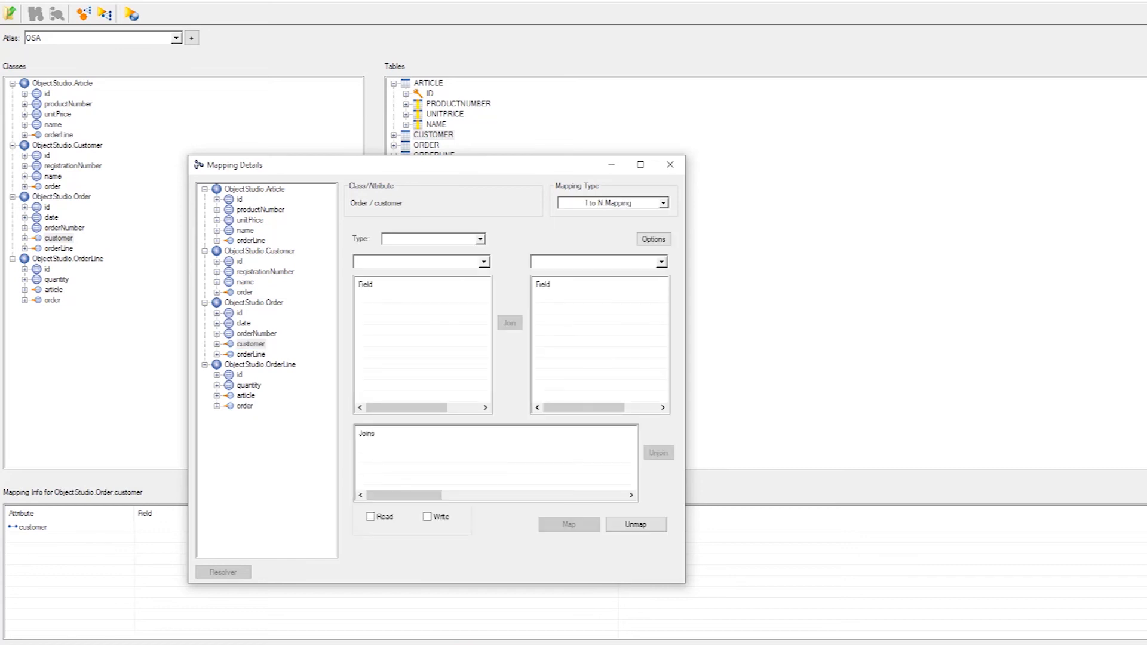
{"action": "left_click", "coordinate": [480, 239]}
{"action": "left_click", "coordinate": [427, 254]}
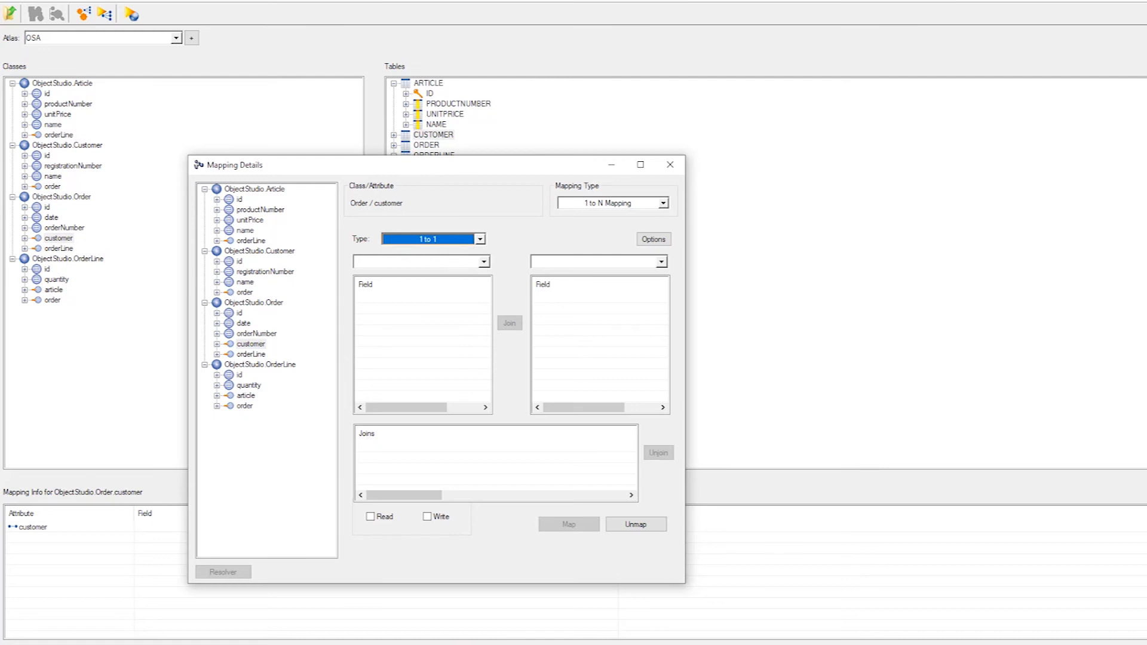
Step: Join ORDER's CUSTOMER field to CUSTOMER's ID field and apply the mapping for Order's customer
{"action": "left_click", "coordinate": [484, 261]}
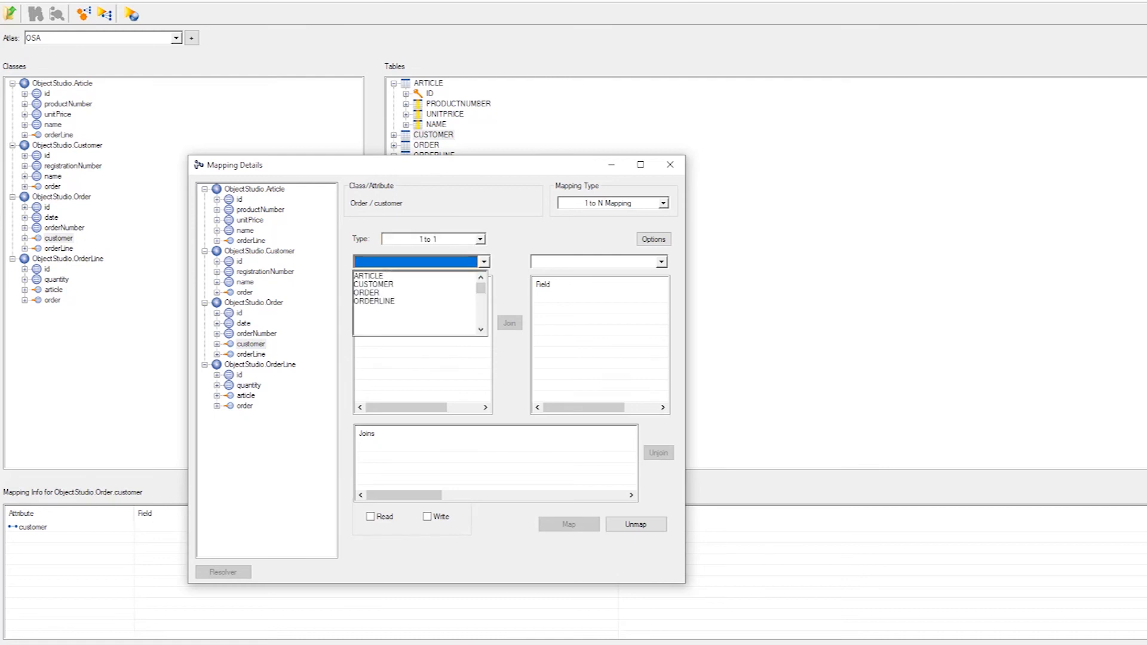
{"action": "left_click", "coordinate": [374, 293]}
{"action": "left_click", "coordinate": [377, 330]}
{"action": "left_click", "coordinate": [661, 262]}
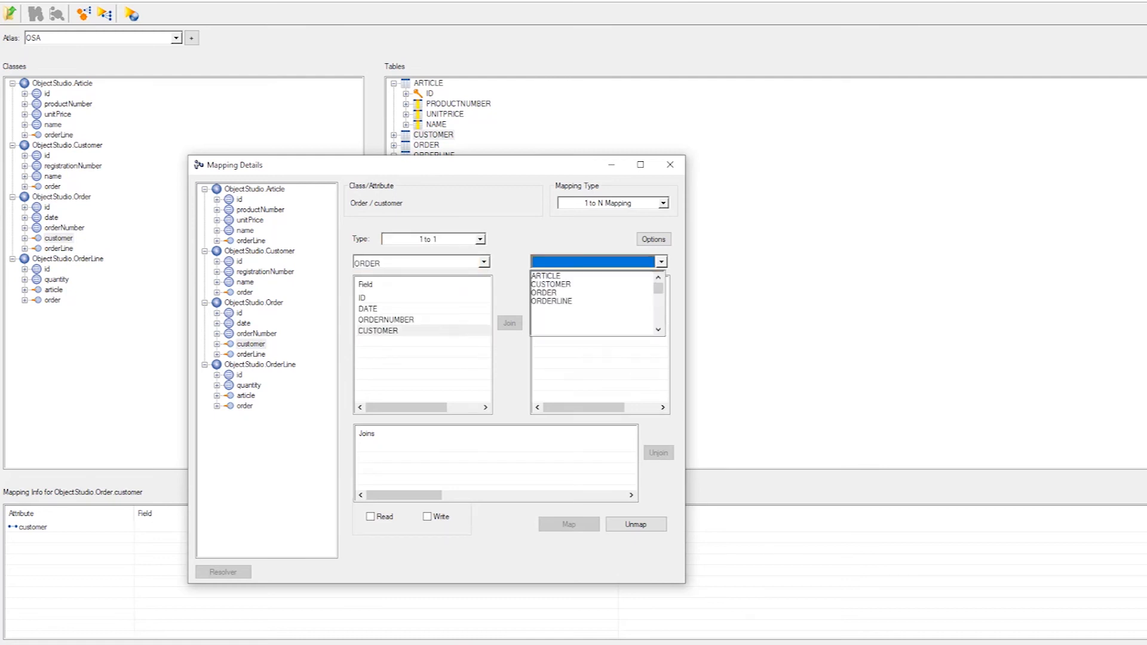
{"action": "left_click", "coordinate": [550, 283]}
{"action": "left_click", "coordinate": [540, 297]}
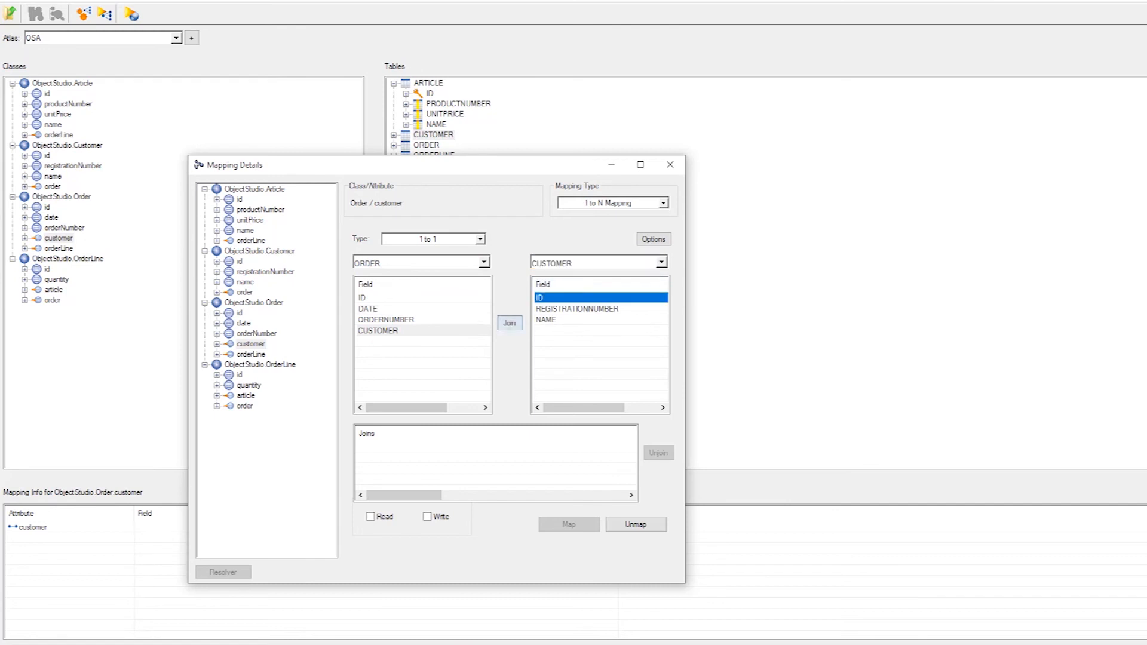
{"action": "left_click", "coordinate": [510, 323]}
{"action": "left_click", "coordinate": [569, 523]}
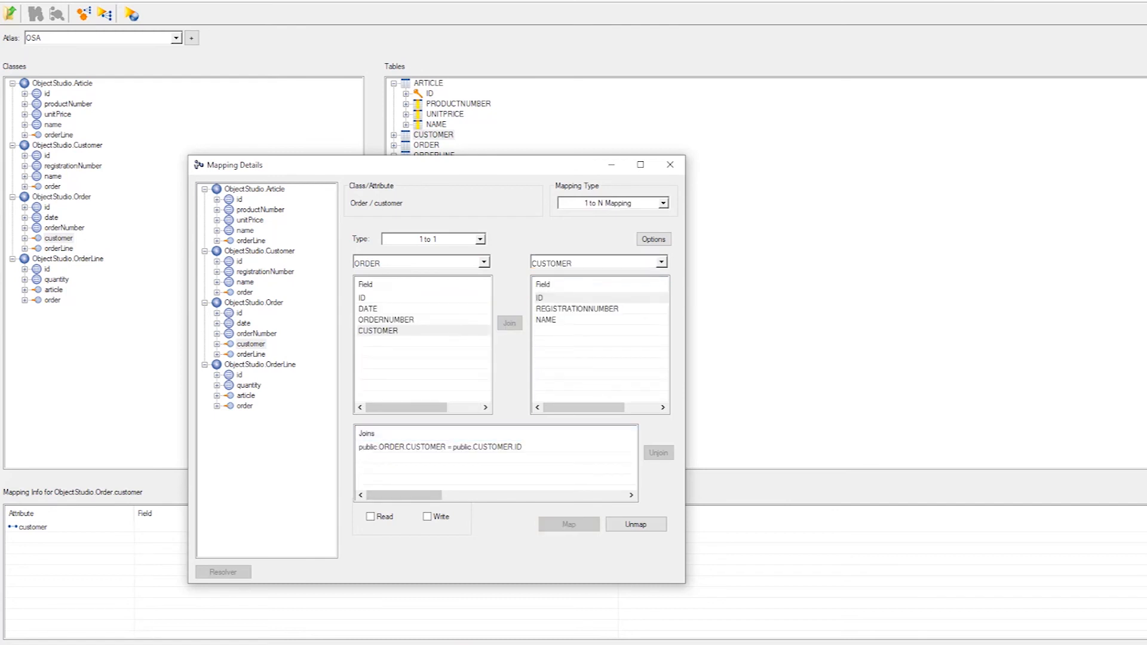
Step: Set Order's orderLine attribute to 1 to N Mapping with type 1 to N
{"action": "left_click", "coordinate": [250, 354]}
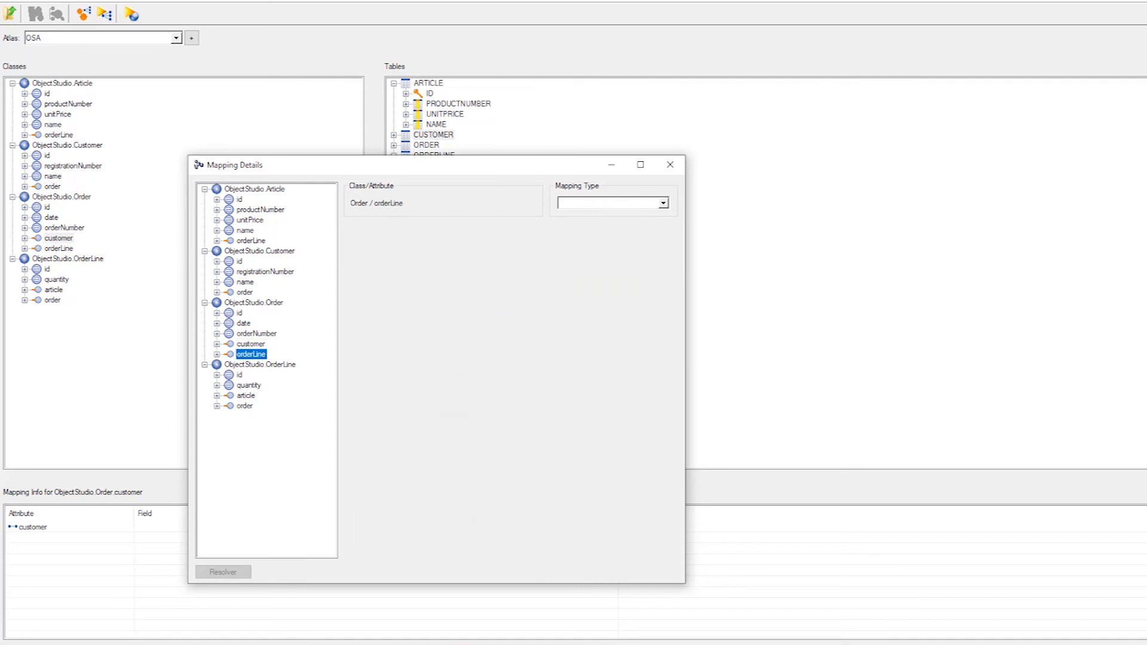
{"action": "left_click", "coordinate": [663, 203]}
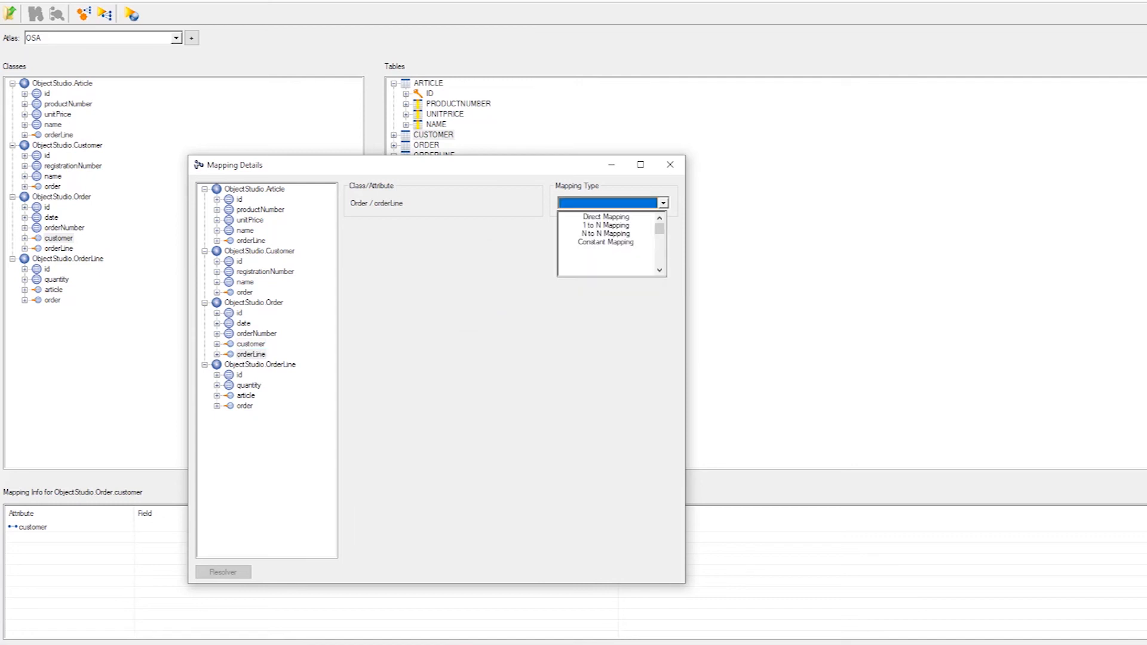
{"action": "left_click", "coordinate": [606, 226]}
{"action": "left_click", "coordinate": [479, 239]}
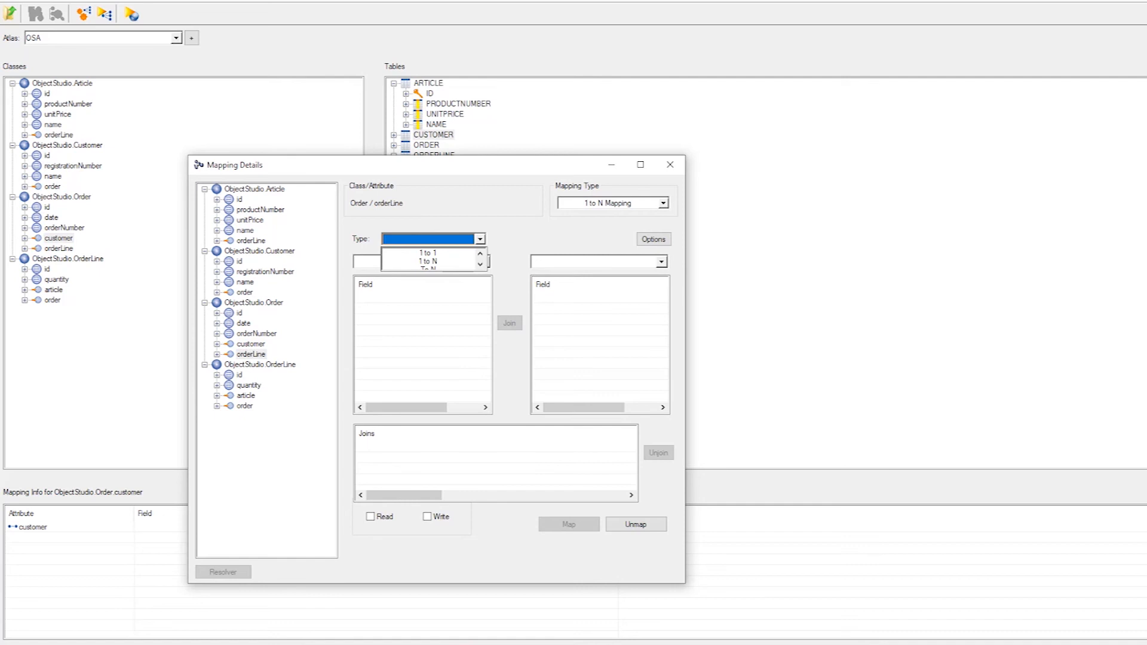
{"action": "left_click", "coordinate": [428, 261]}
Step: Join ORDER's ID field to ORDERLINE's ORDR field, apply the mapping for Order's orderLine, and close the mapping details
{"action": "left_click", "coordinate": [484, 261]}
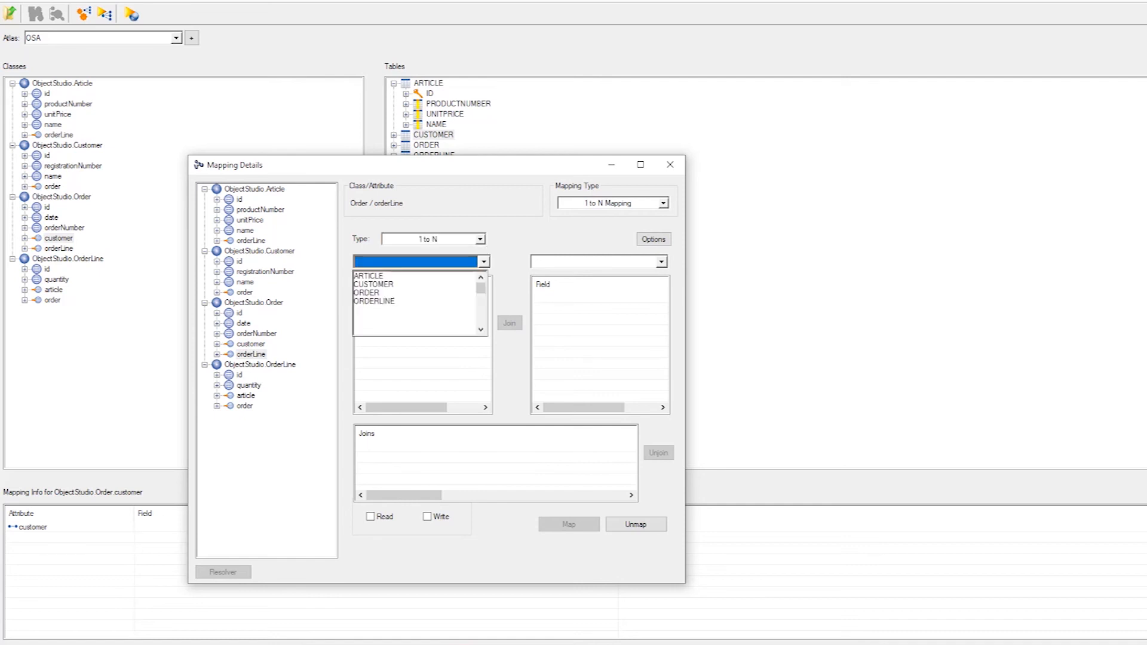
{"action": "left_click", "coordinate": [367, 293]}
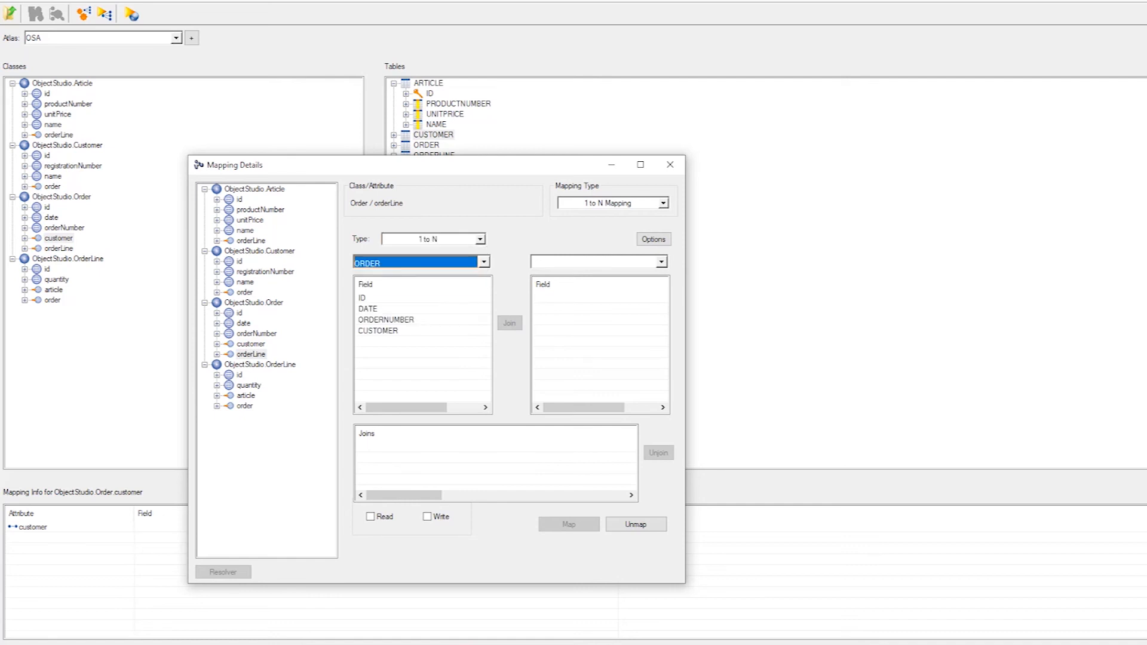
{"action": "left_click", "coordinate": [362, 298]}
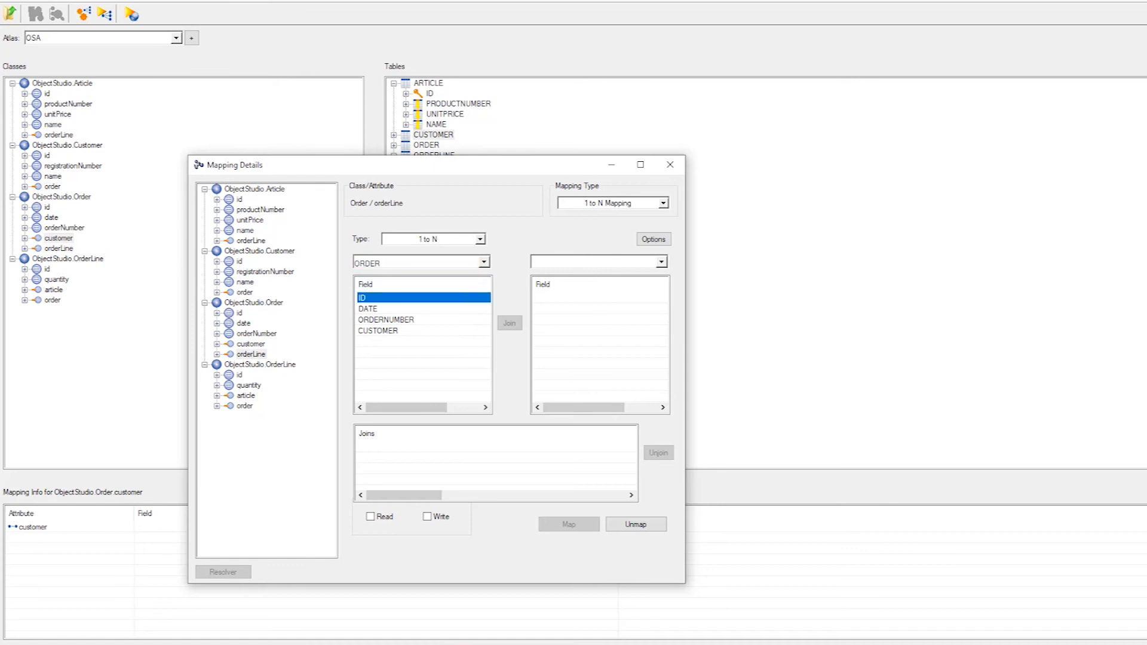
{"action": "left_click", "coordinate": [661, 261]}
{"action": "left_click", "coordinate": [552, 301]}
{"action": "left_click", "coordinate": [546, 331]}
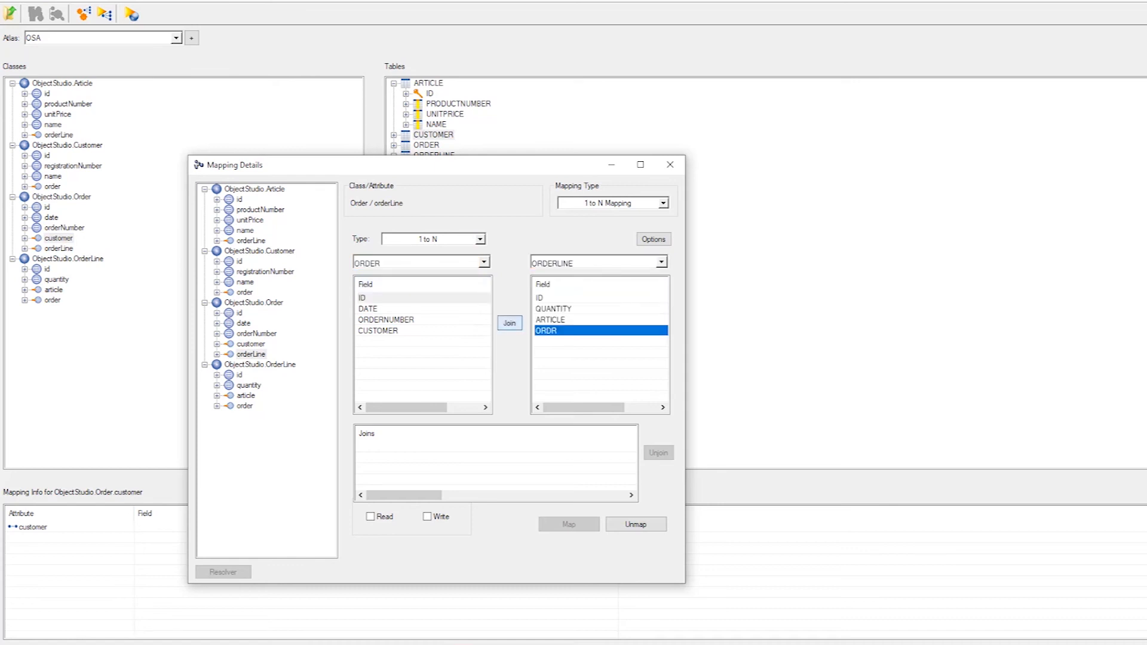
{"action": "left_click", "coordinate": [509, 323]}
{"action": "left_click", "coordinate": [569, 523]}
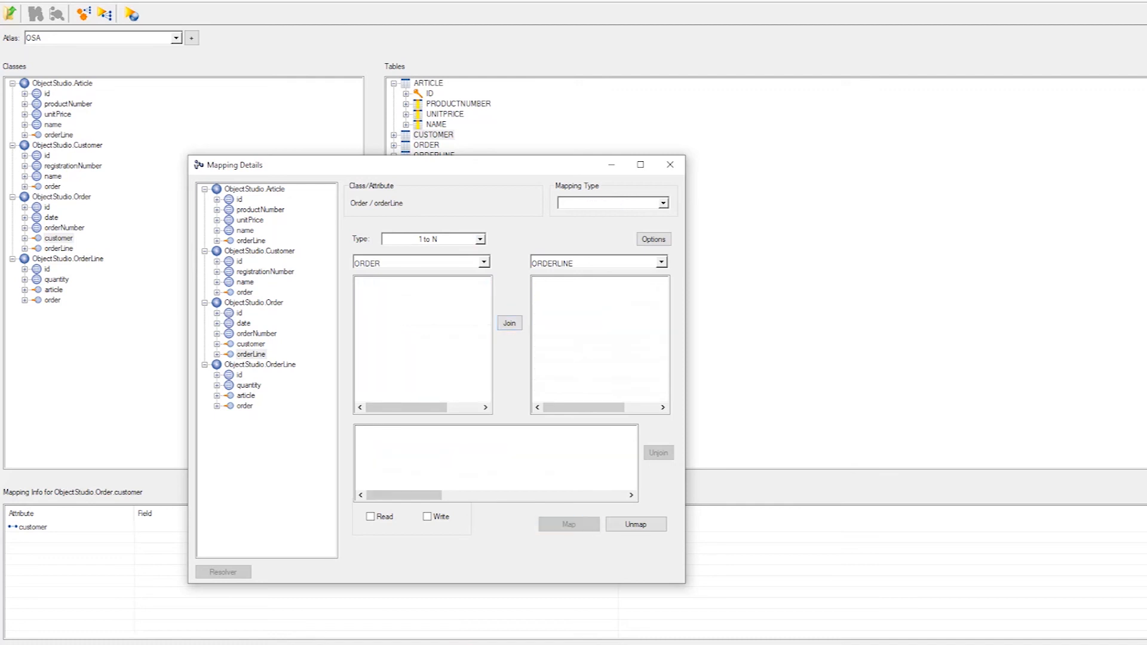
{"action": "left_click", "coordinate": [670, 164]}
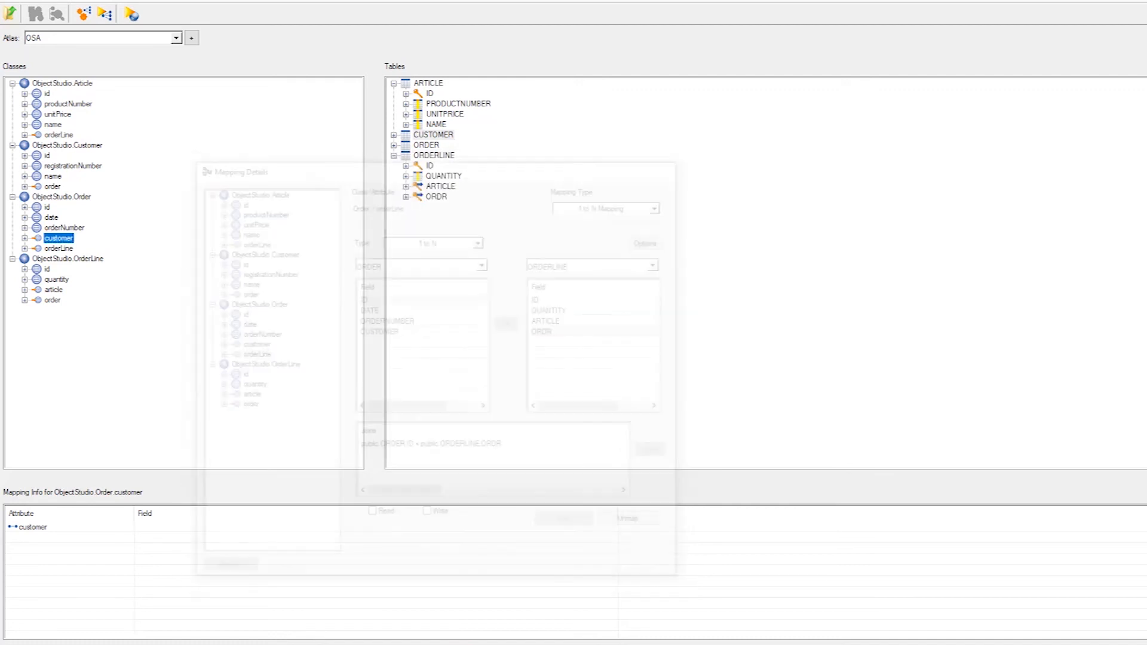
Step: Check the mappings of Order's orderLine and customer, Article's unitPrice and name, and the whole ARTICLE table
{"action": "left_click", "coordinate": [60, 249]}
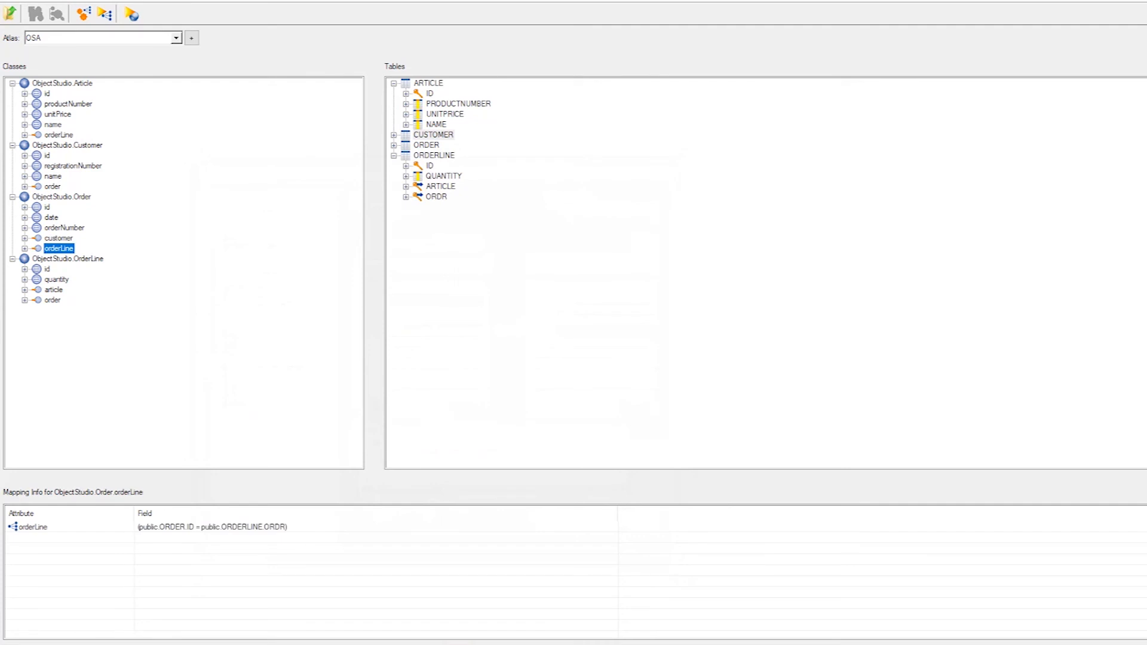
{"action": "left_click", "coordinate": [58, 239]}
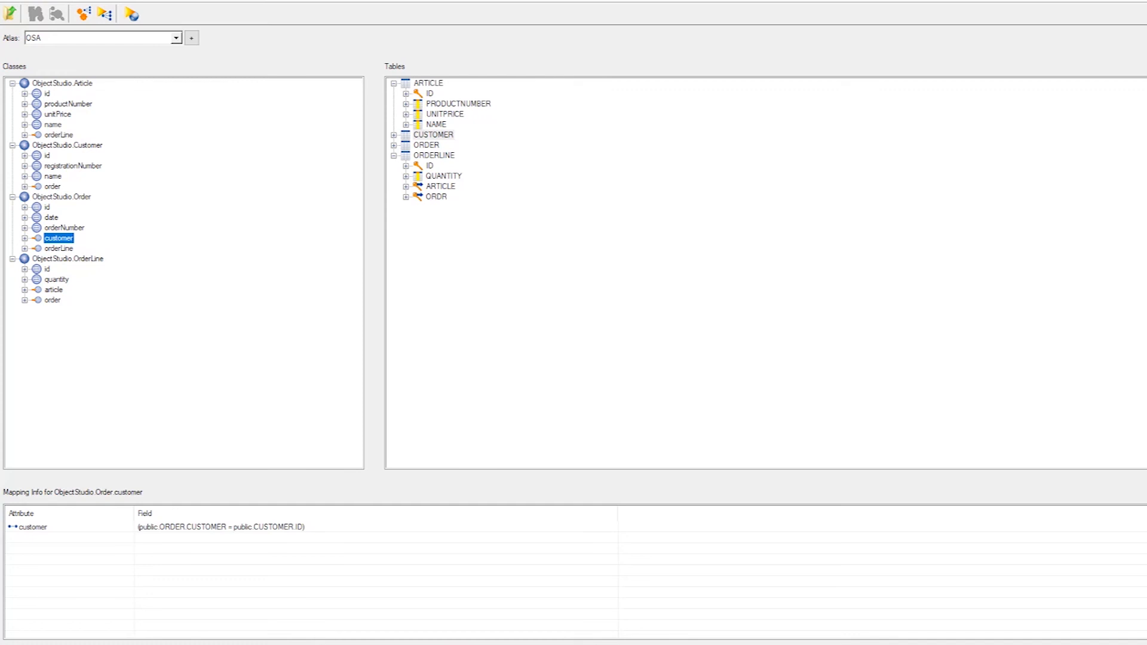
{"action": "left_click", "coordinate": [58, 114]}
{"action": "left_click", "coordinate": [53, 125]}
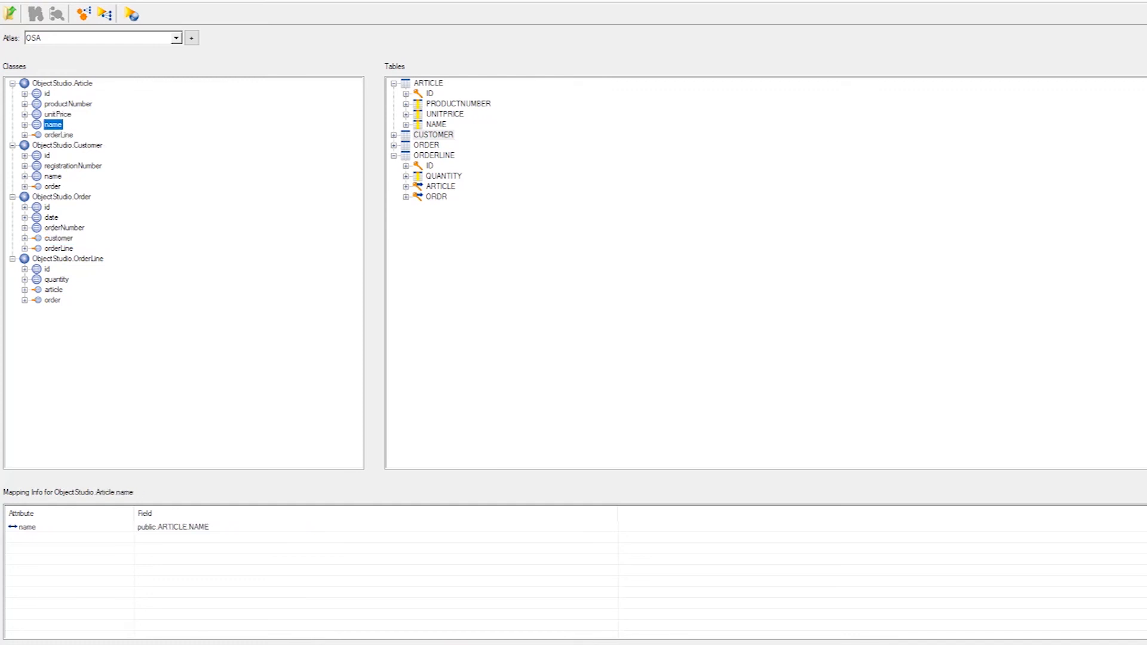
{"action": "left_click", "coordinate": [429, 83]}
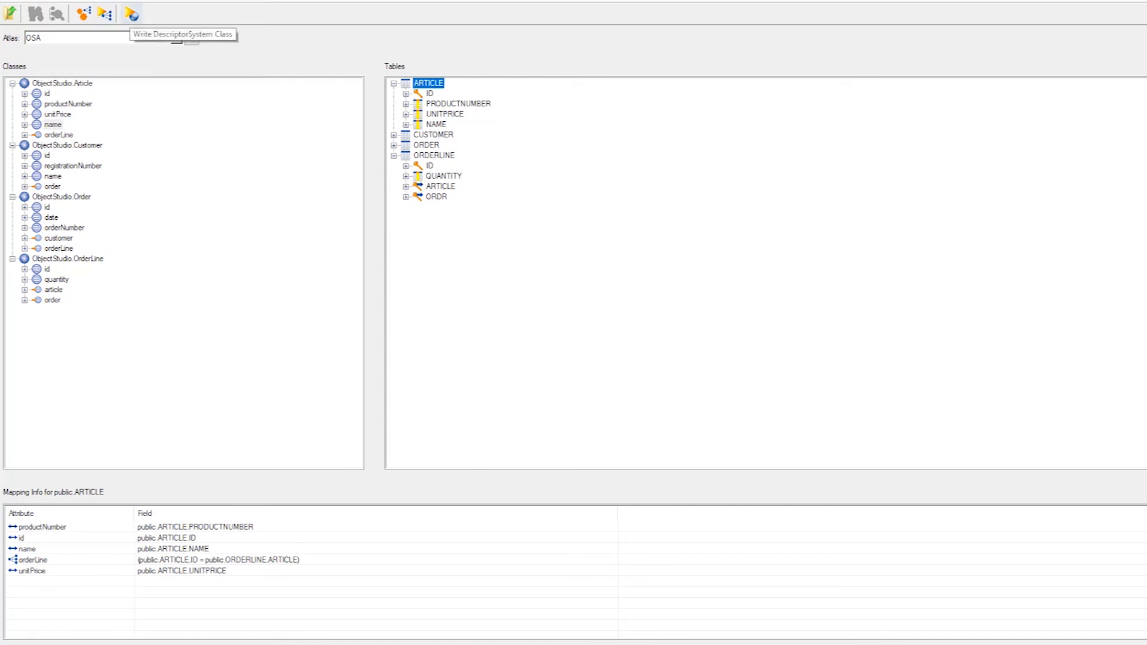
Step: Write the DescriptorSystem class for the OSA atlas into the OSA package
{"action": "left_click", "coordinate": [131, 14]}
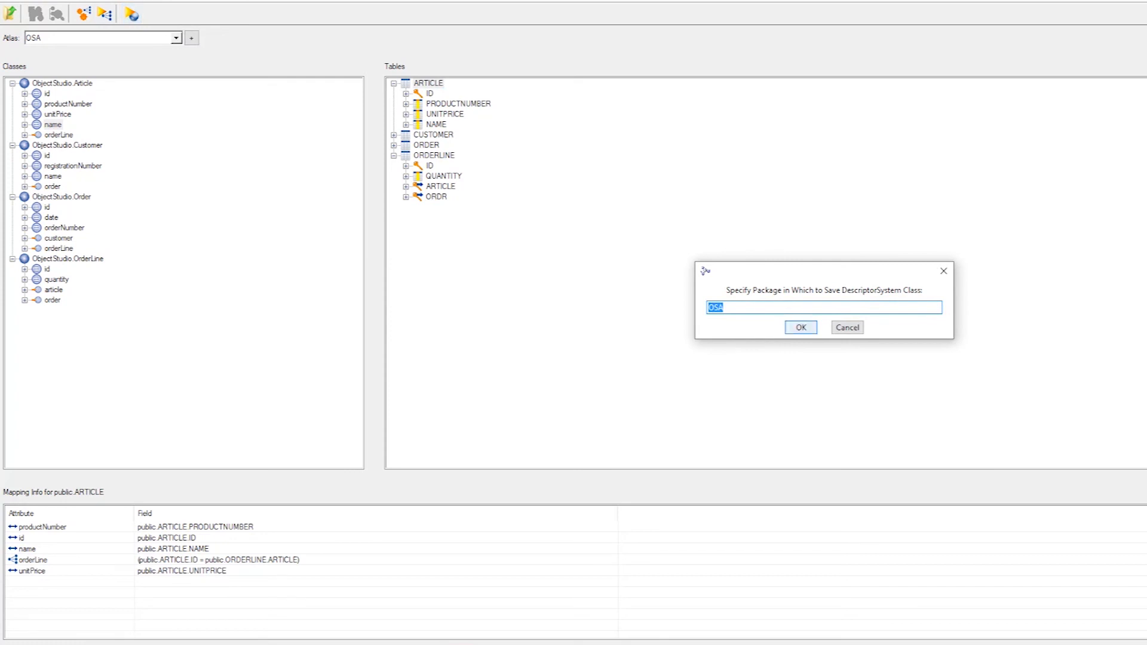
{"action": "left_click", "coordinate": [800, 328]}
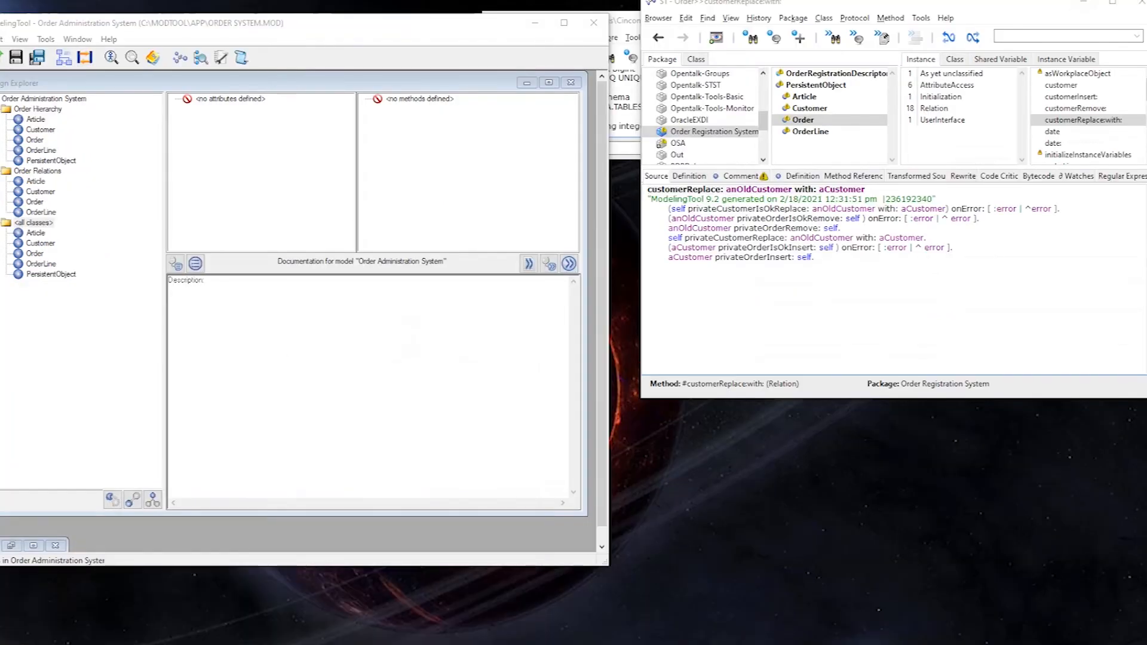
Step: Examine the allClasses and allTableNames methods of OSADescriptorSystem in the OSA package
{"action": "left_click", "coordinate": [675, 143]}
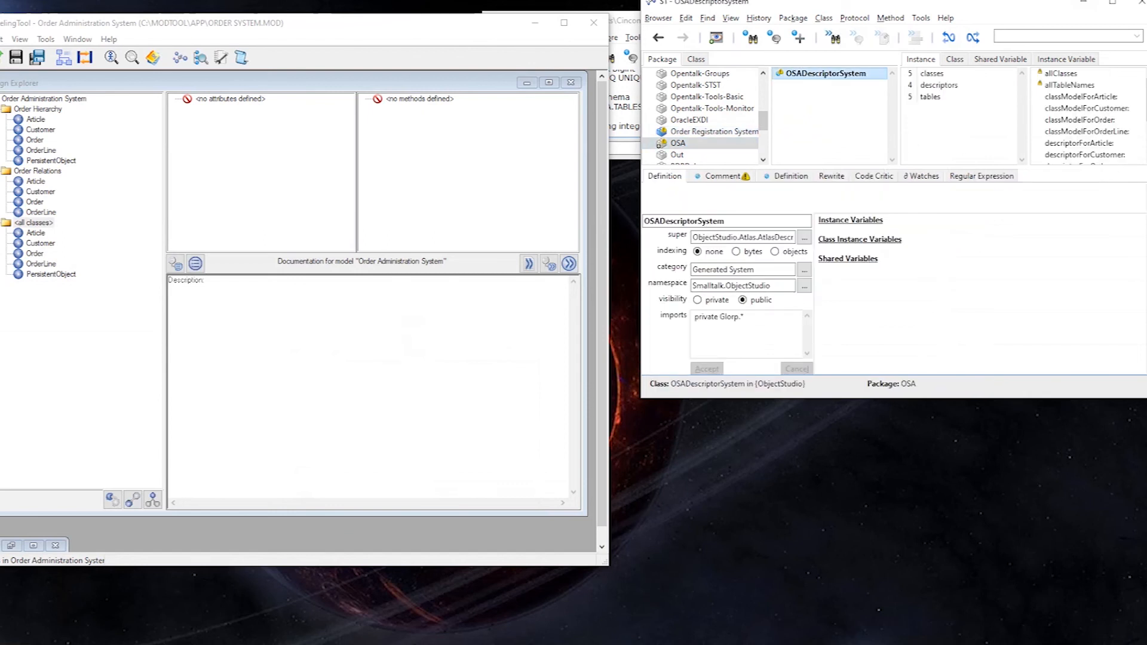
{"action": "left_click", "coordinate": [1061, 74]}
{"action": "left_click", "coordinate": [1069, 85]}
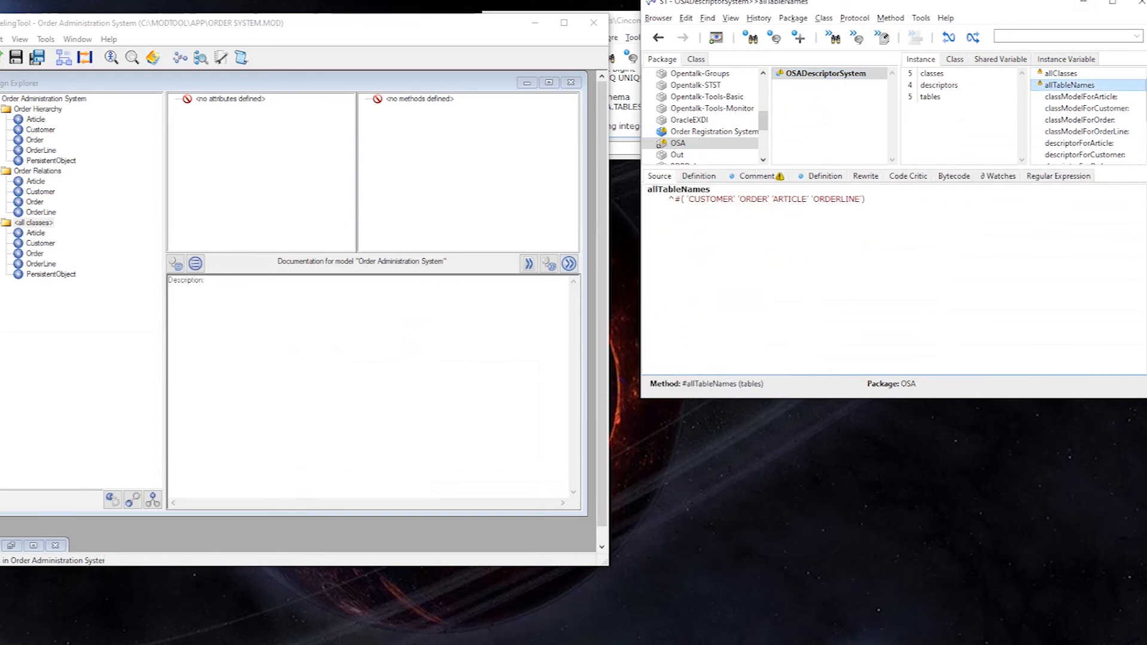
Step: Examine the classModelForArticle: and classModelForCustomer: methods, plus tableForORDER: and tableForCUSTOMER:, of OSADescriptorSystem
{"action": "left_click", "coordinate": [1080, 97]}
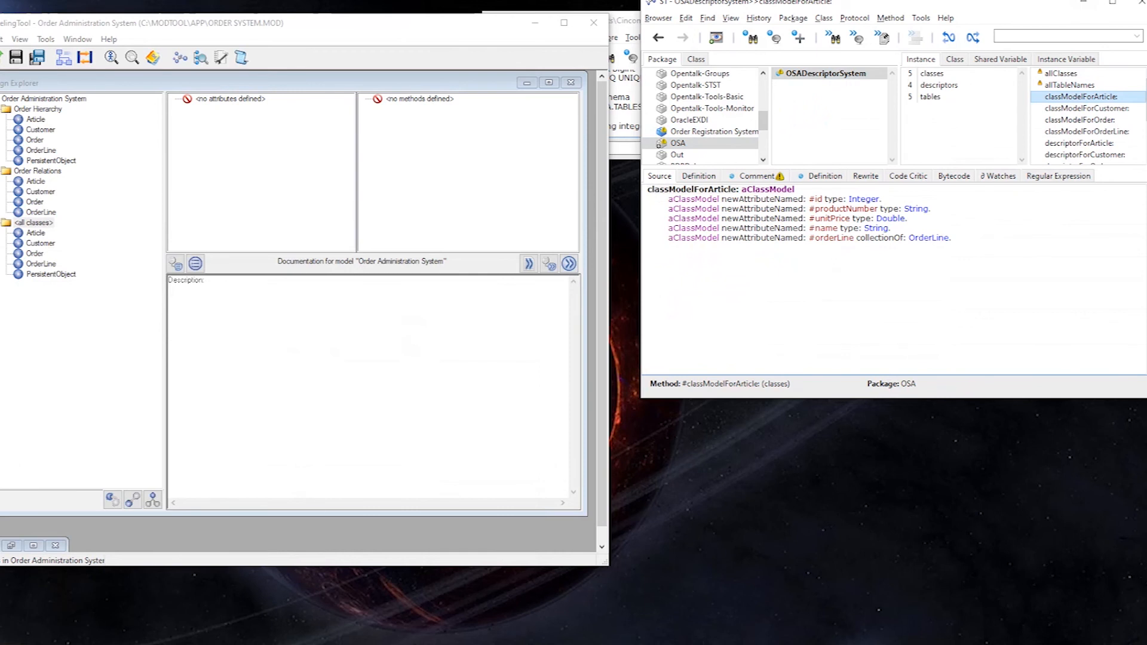
{"action": "left_click", "coordinate": [1087, 108]}
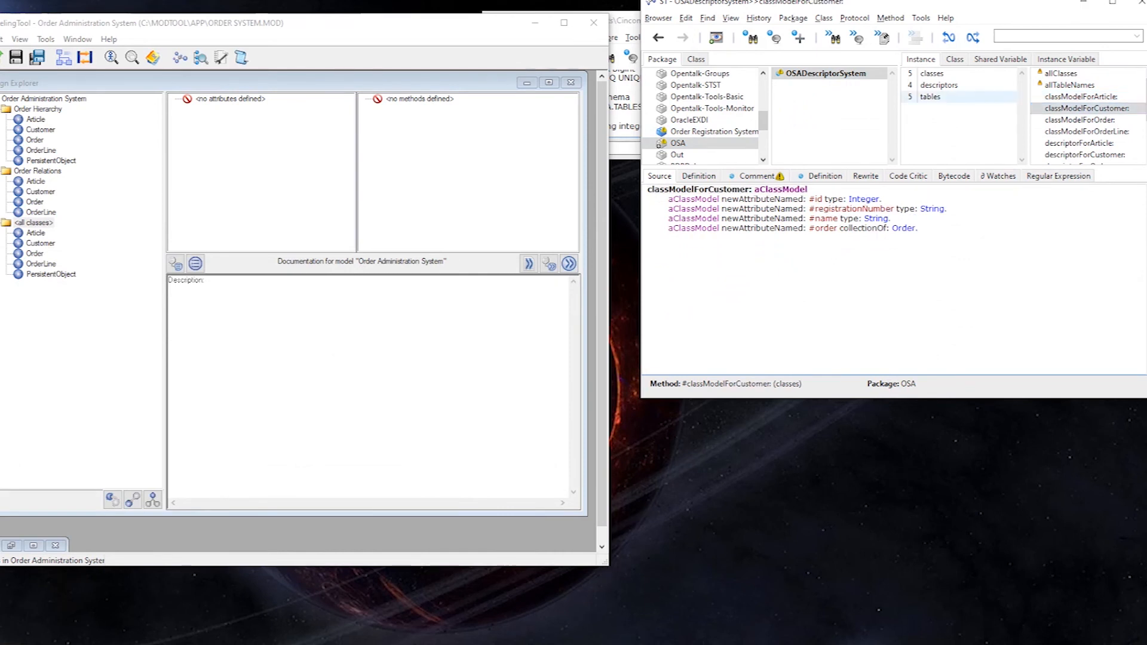
{"action": "left_click", "coordinate": [930, 97]}
{"action": "left_click", "coordinate": [1071, 109]}
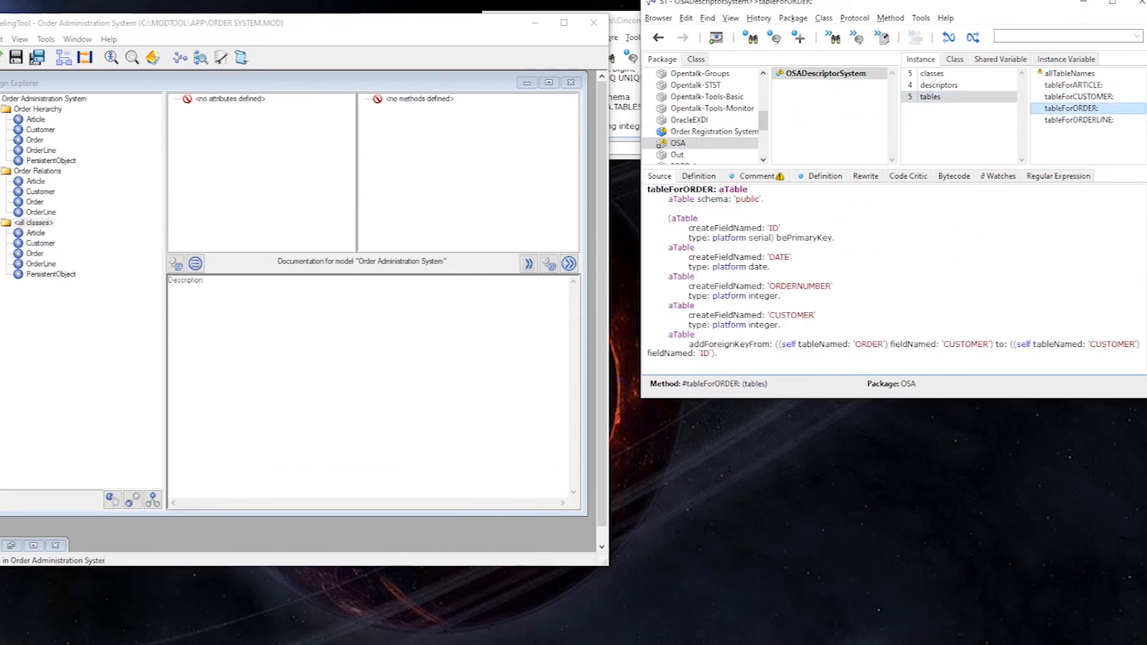
{"action": "left_click", "coordinate": [1079, 96]}
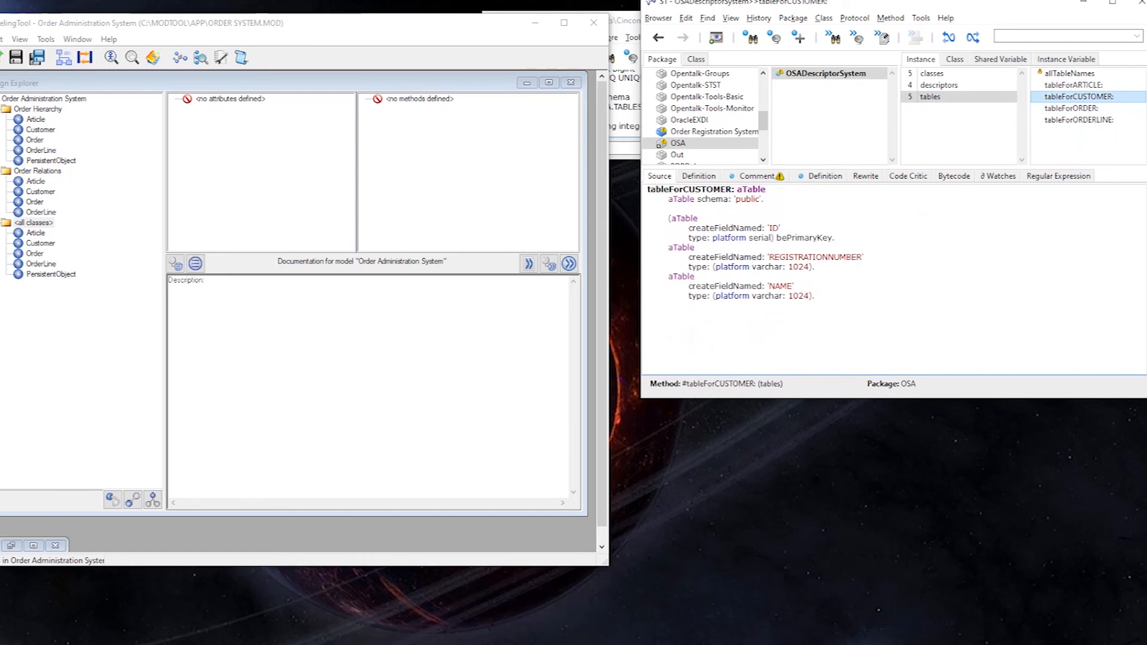
Step: Examine the descriptor methods for Customer, Order, OrderLine and Article in OSADescriptorSystem, reading the Article descriptor through to its end
{"action": "left_click", "coordinate": [938, 85]}
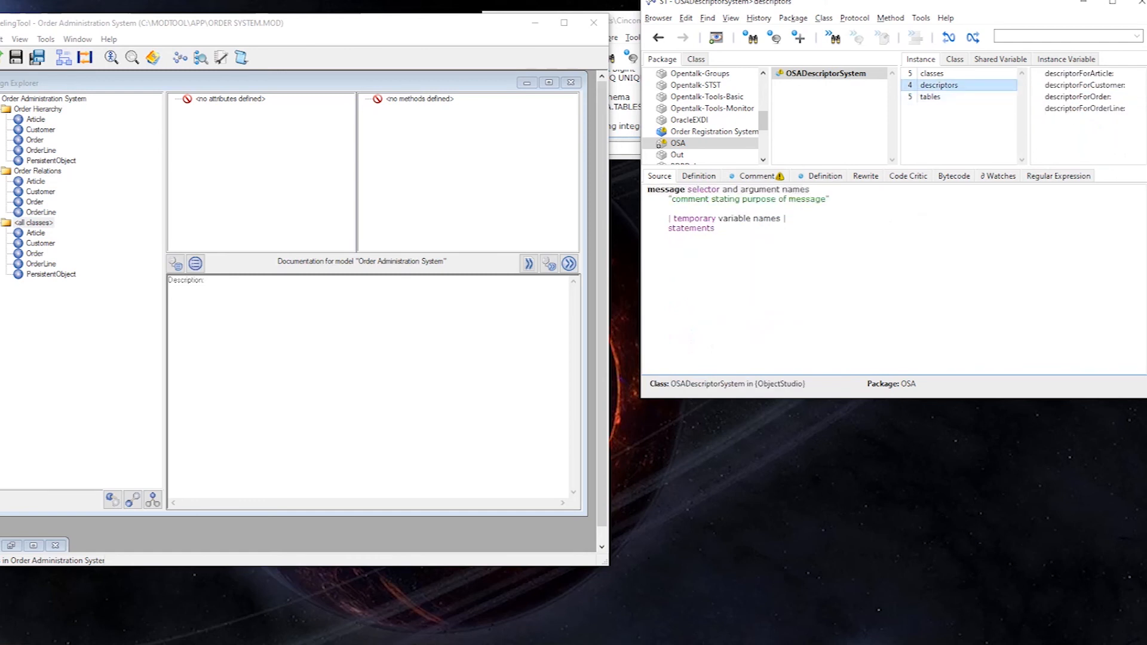
{"action": "left_click", "coordinate": [1079, 74]}
{"action": "left_click", "coordinate": [1084, 85]}
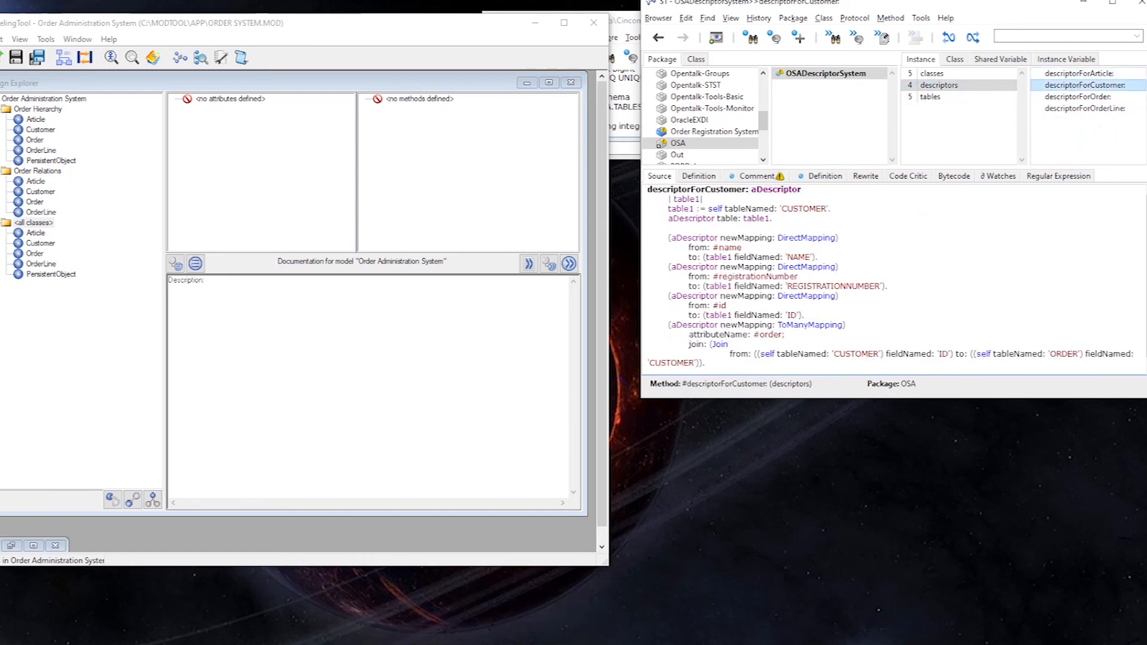
{"action": "left_click", "coordinate": [1078, 97]}
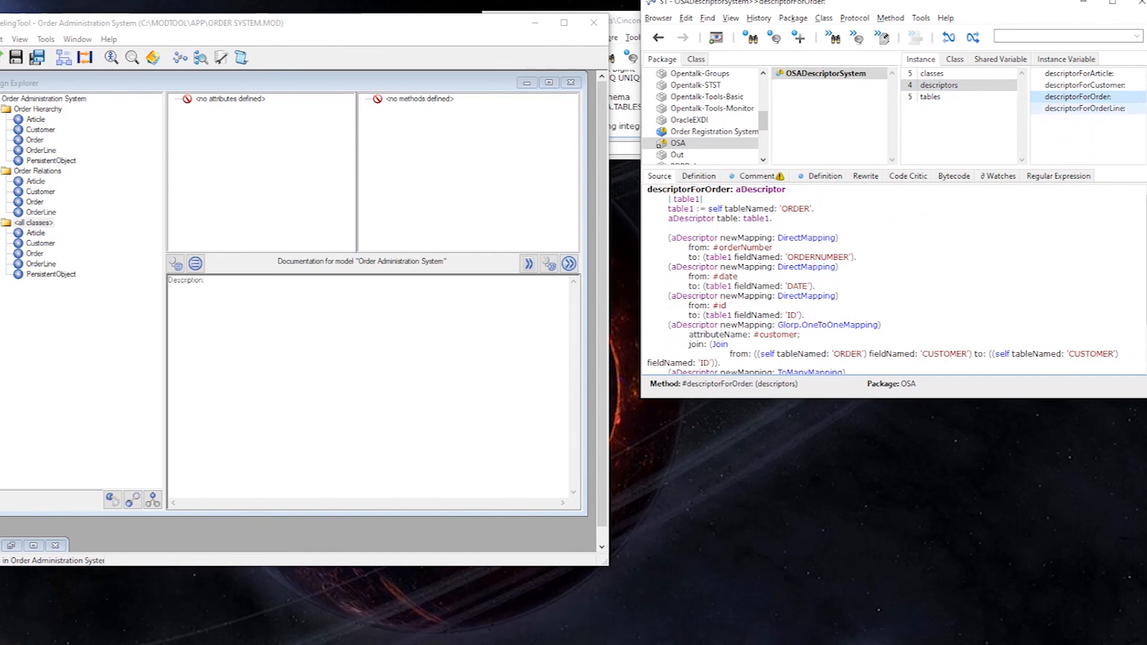
{"action": "left_click", "coordinate": [1084, 109]}
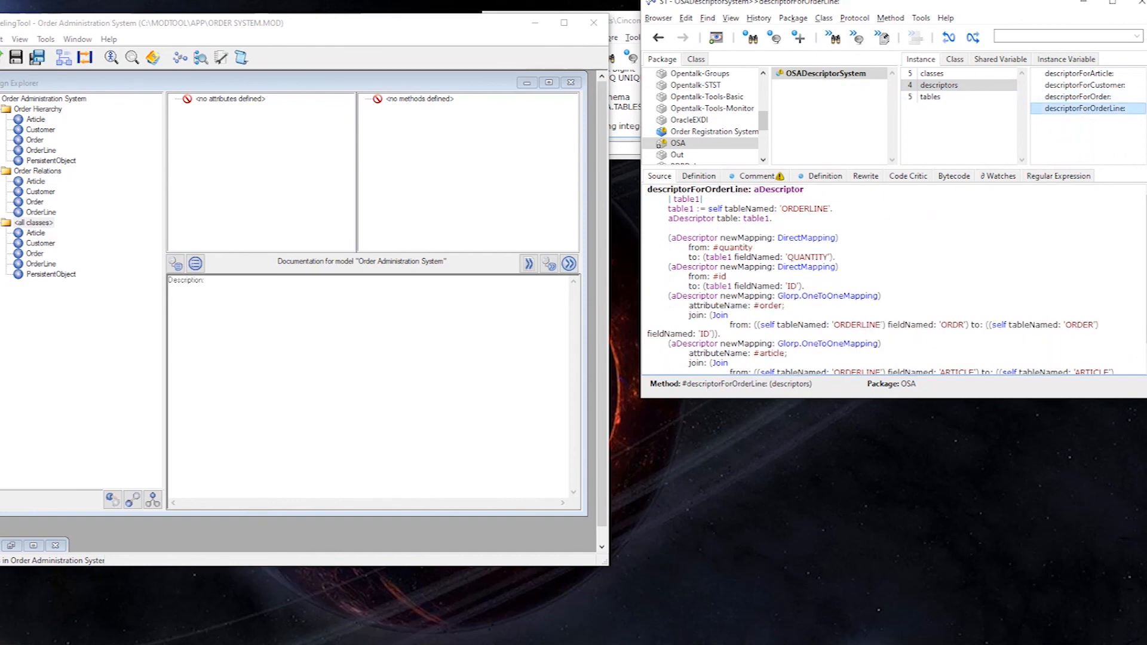
{"action": "left_click", "coordinate": [1079, 74]}
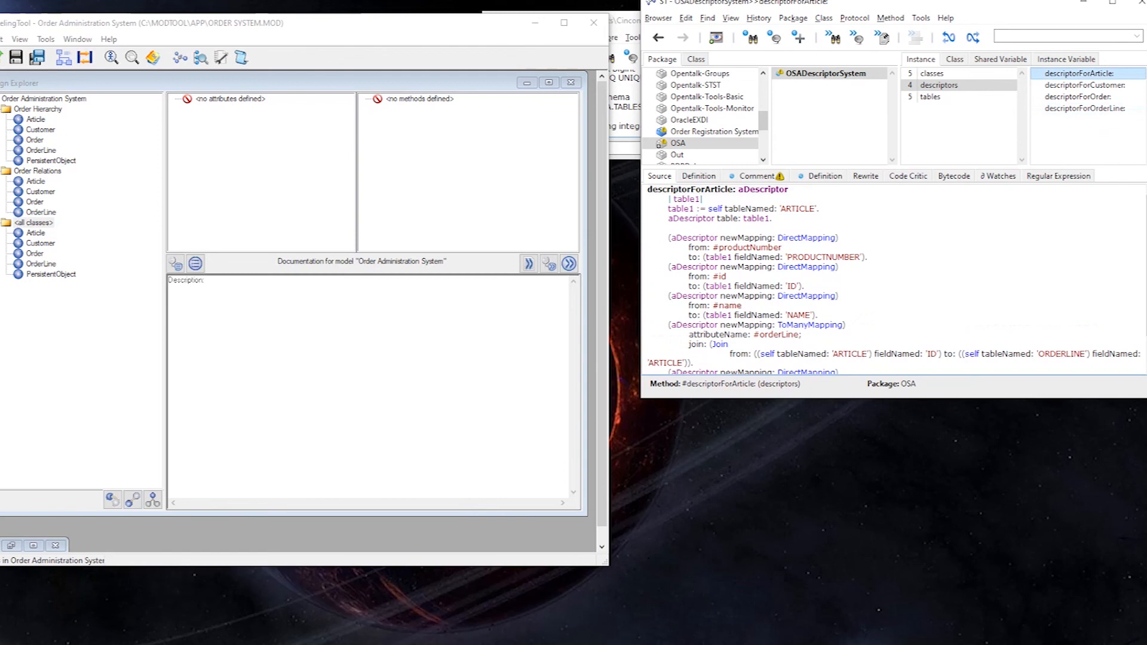
{"action": "scroll", "coordinate": [896, 278], "scroll_direction": "down", "scroll_amount": 2}
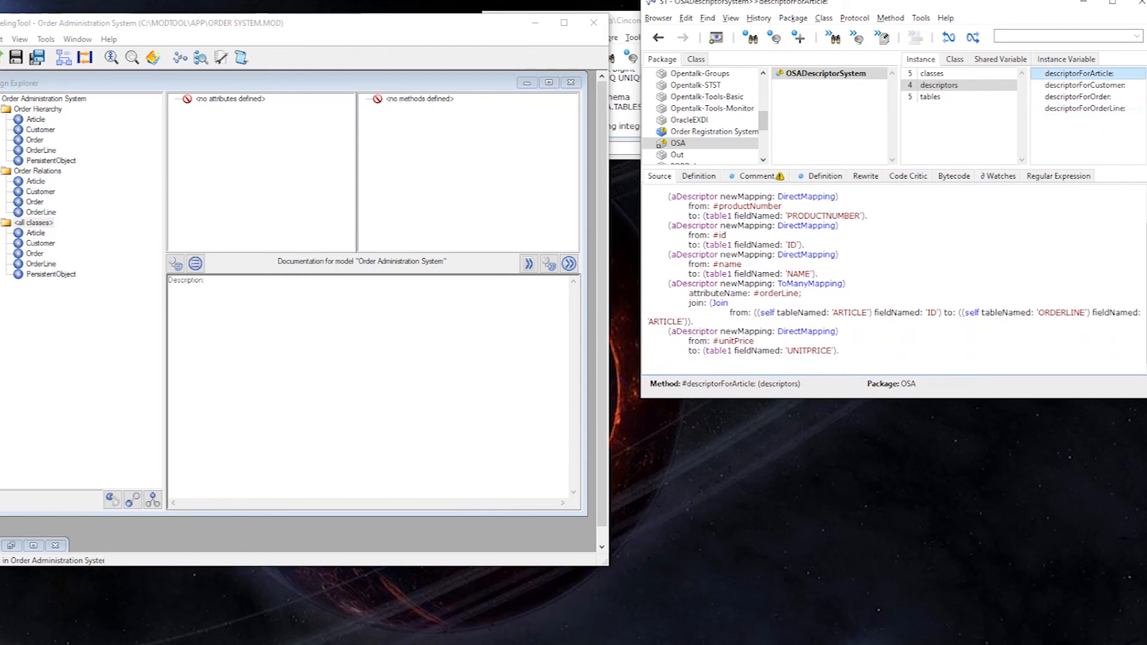
{"action": "scroll", "coordinate": [896, 278], "scroll_direction": "up", "scroll_amount": 2}
Step: Look up the class-side populate method of PersistentObject in the Order Registration System package
{"action": "left_click", "coordinate": [714, 131]}
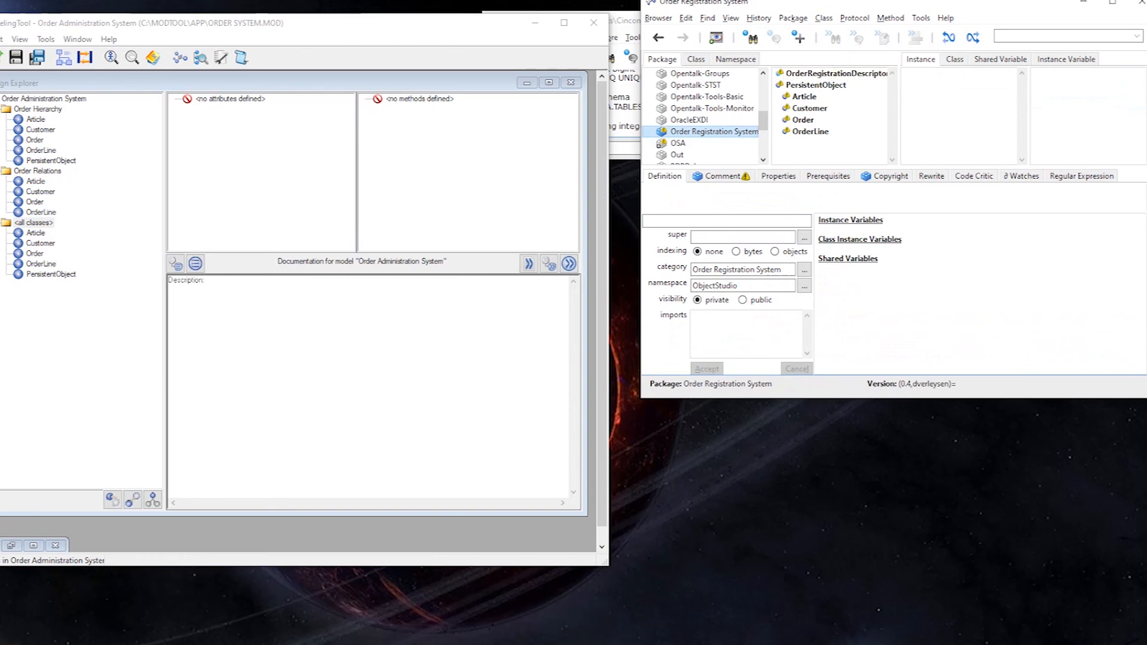
{"action": "left_click", "coordinate": [816, 85]}
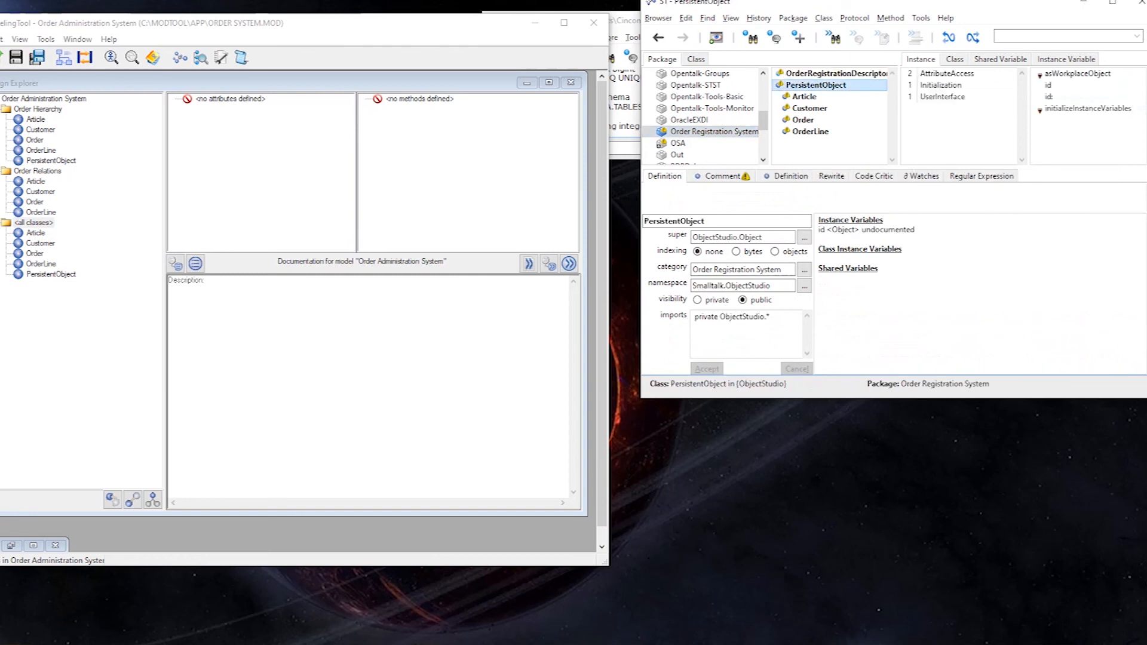
{"action": "left_click", "coordinate": [955, 59]}
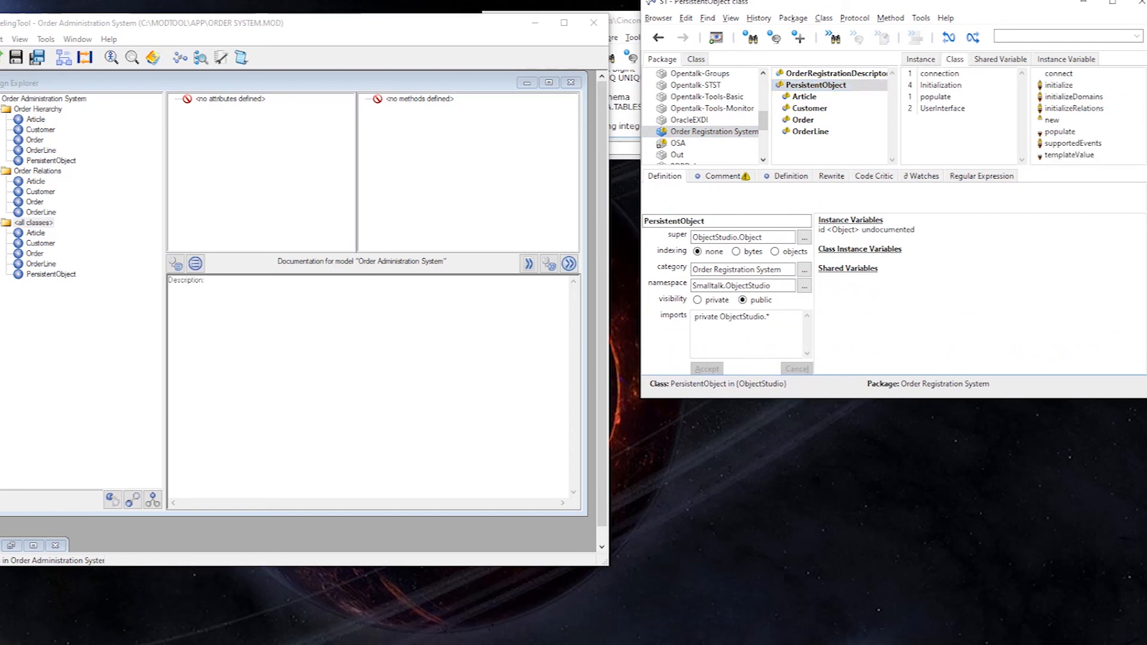
{"action": "left_click", "coordinate": [1059, 132]}
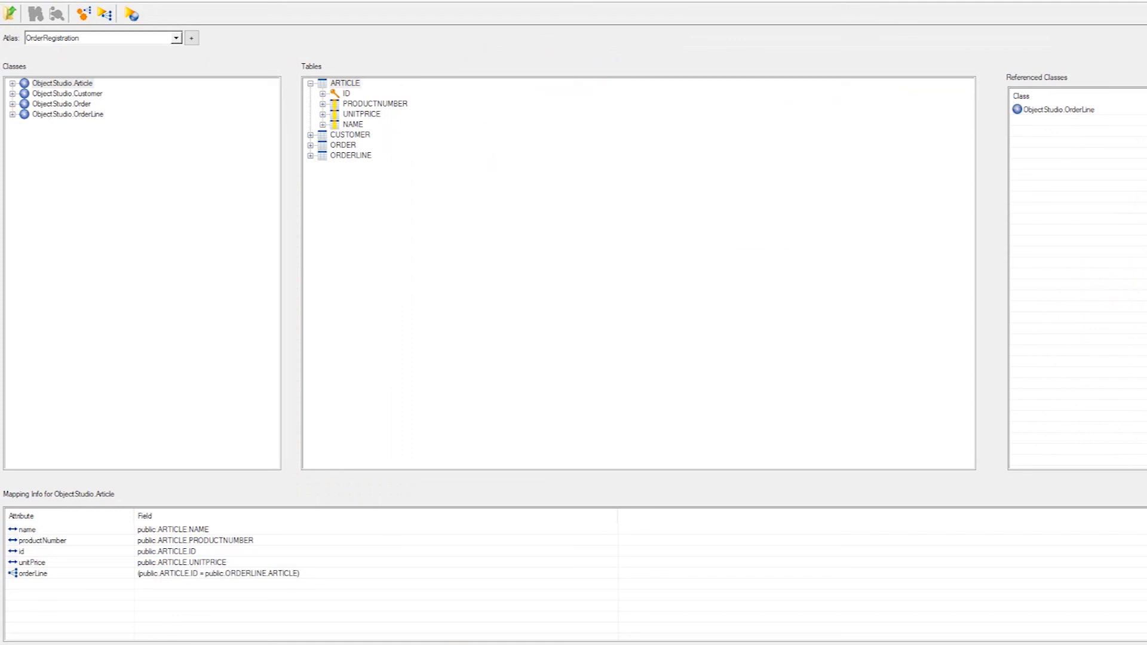
Step: View all database rows of the ARTICLE table in the OrderRegistration atlas, and close the row list
{"action": "left_click", "coordinate": [345, 83]}
{"action": "right_click", "coordinate": [353, 84]}
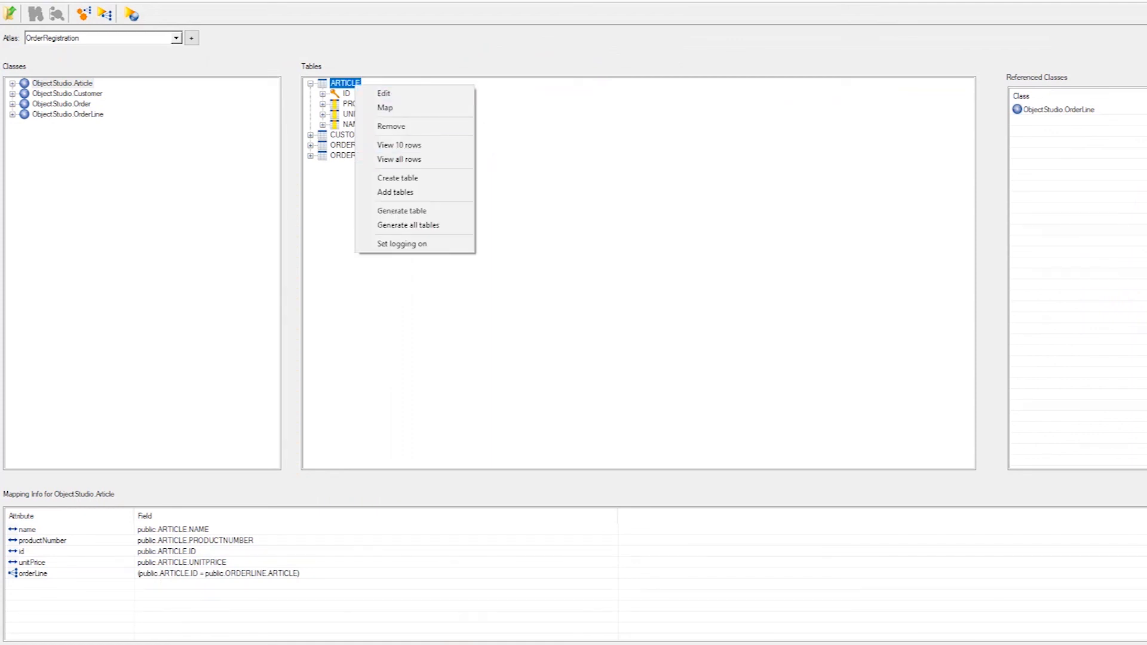
{"action": "left_click", "coordinate": [399, 159]}
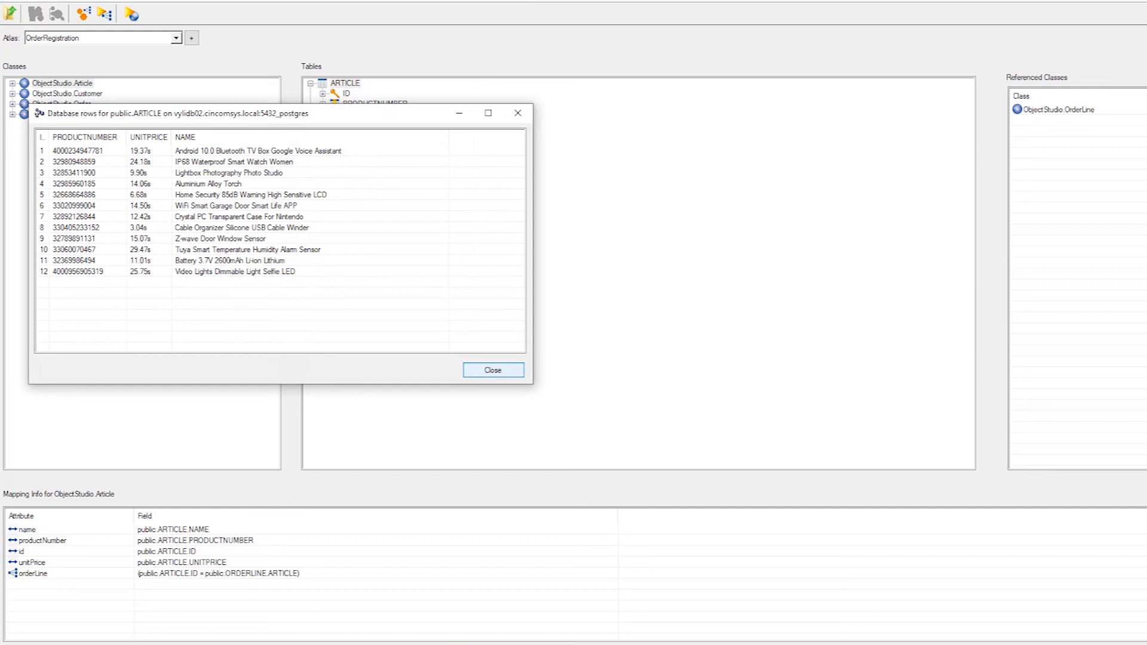
{"action": "left_click", "coordinate": [493, 370]}
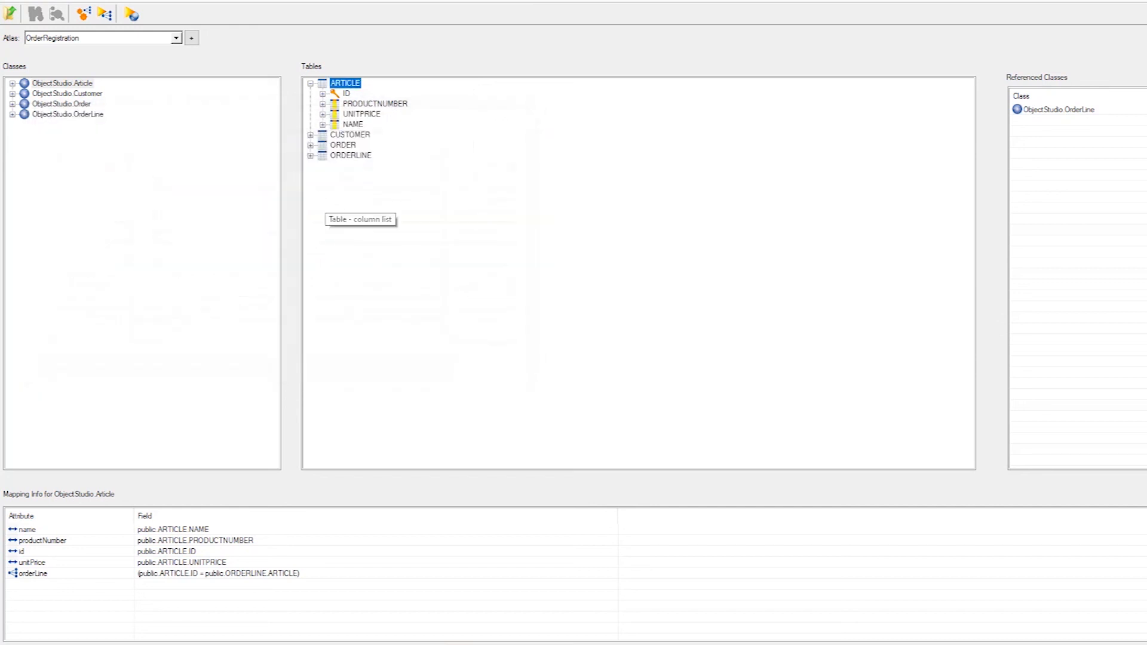
Step: View all database rows of the ORDER table, and close the row list
{"action": "left_click", "coordinate": [343, 145]}
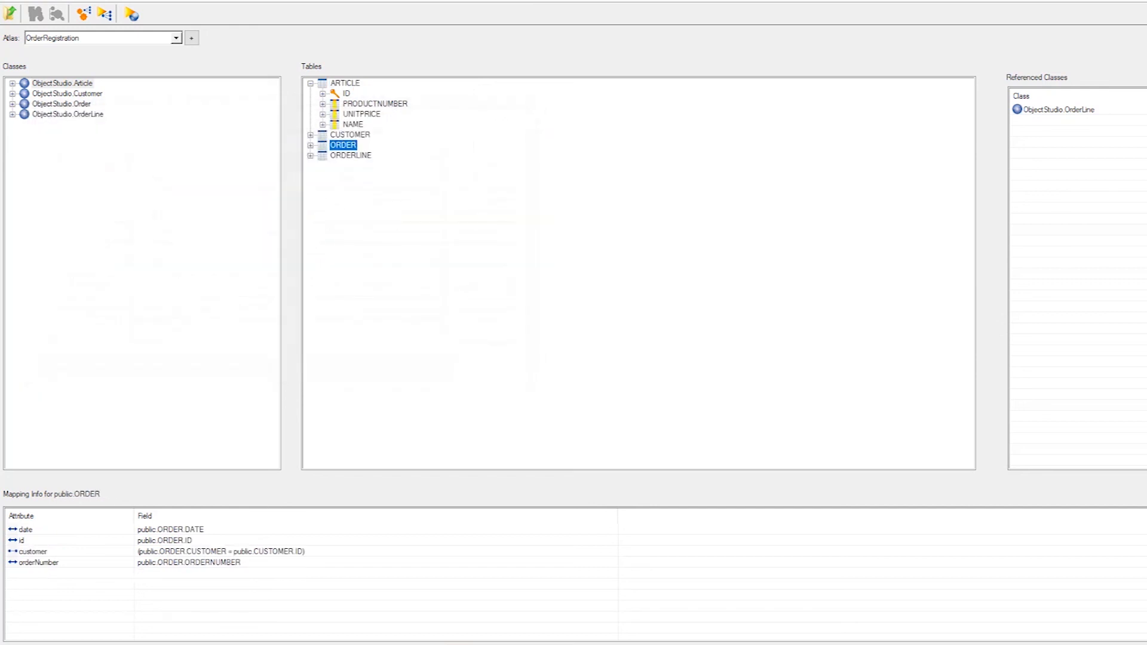
{"action": "right_click", "coordinate": [351, 145]}
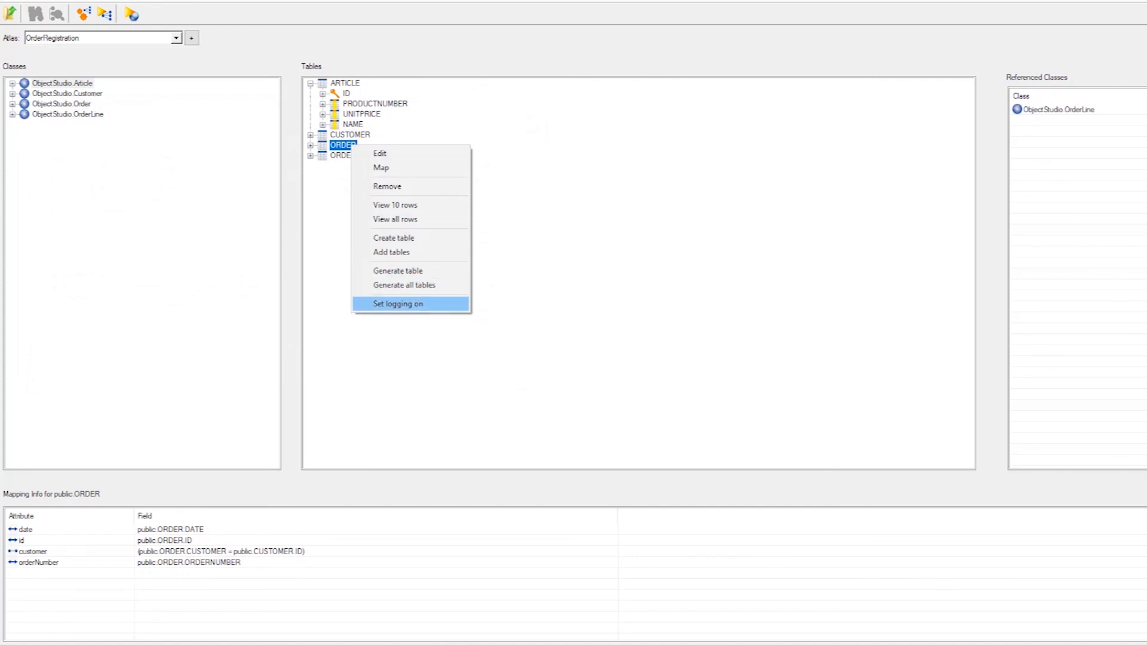
{"action": "left_click", "coordinate": [395, 219]}
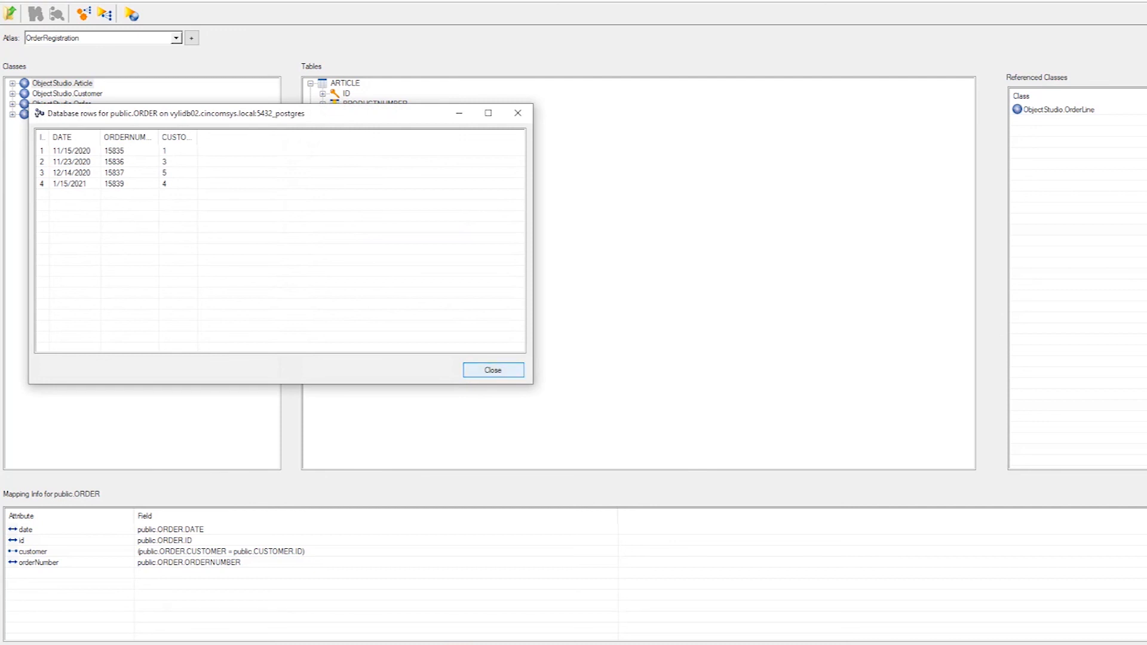
{"action": "key", "text": "Return"}
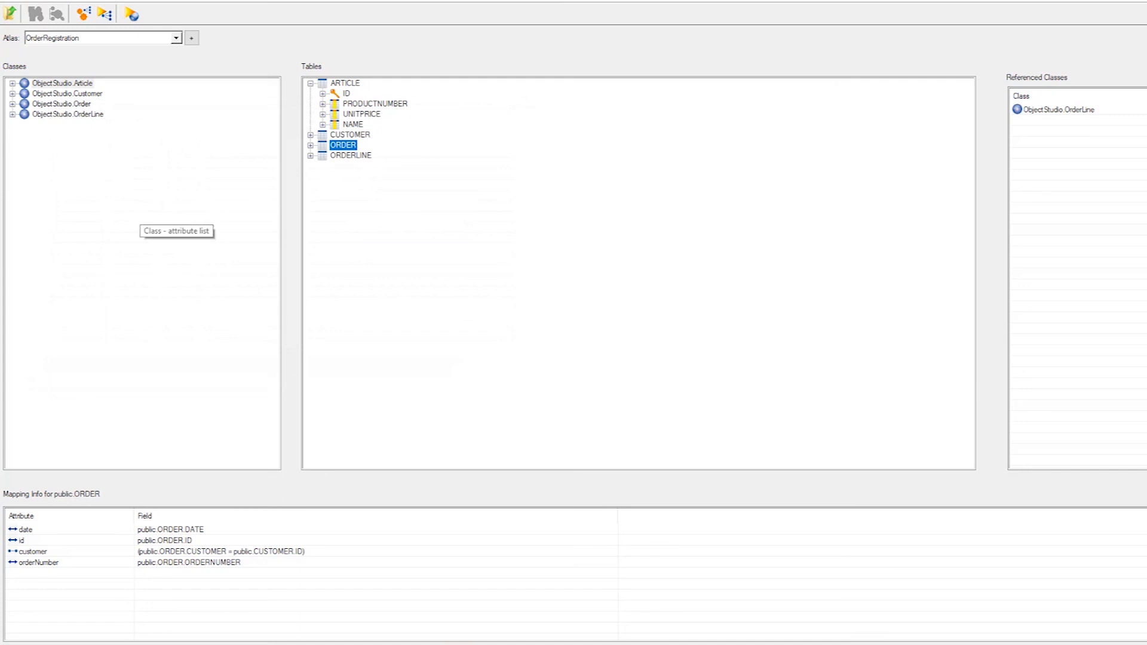
Step: Inspect the stored Customer instances, check the second customer's id, name, registrationNumber and order collection, and close the inspector
{"action": "left_click", "coordinate": [71, 93]}
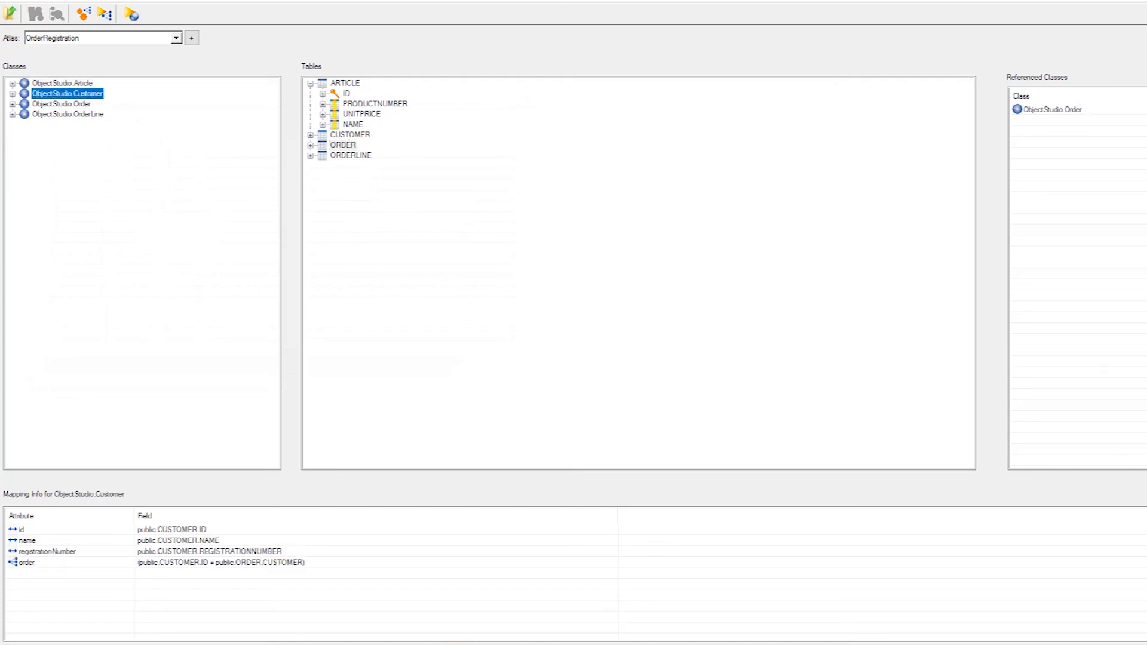
{"action": "right_click", "coordinate": [72, 95]}
{"action": "left_click", "coordinate": [107, 225]}
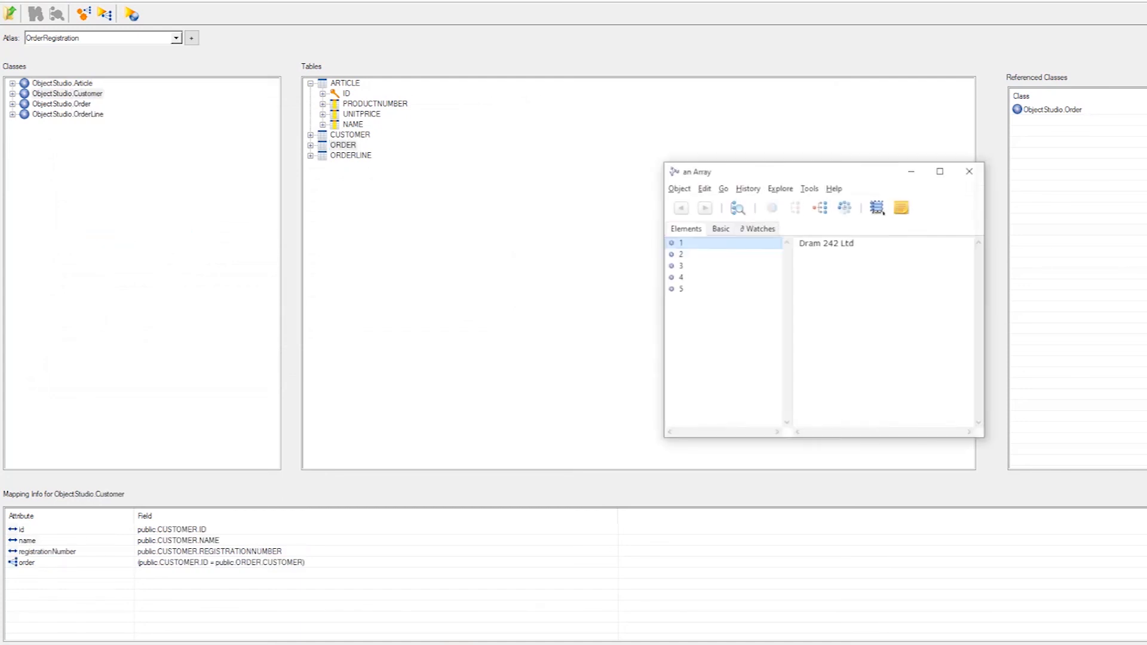
{"action": "double_click", "coordinate": [680, 255]}
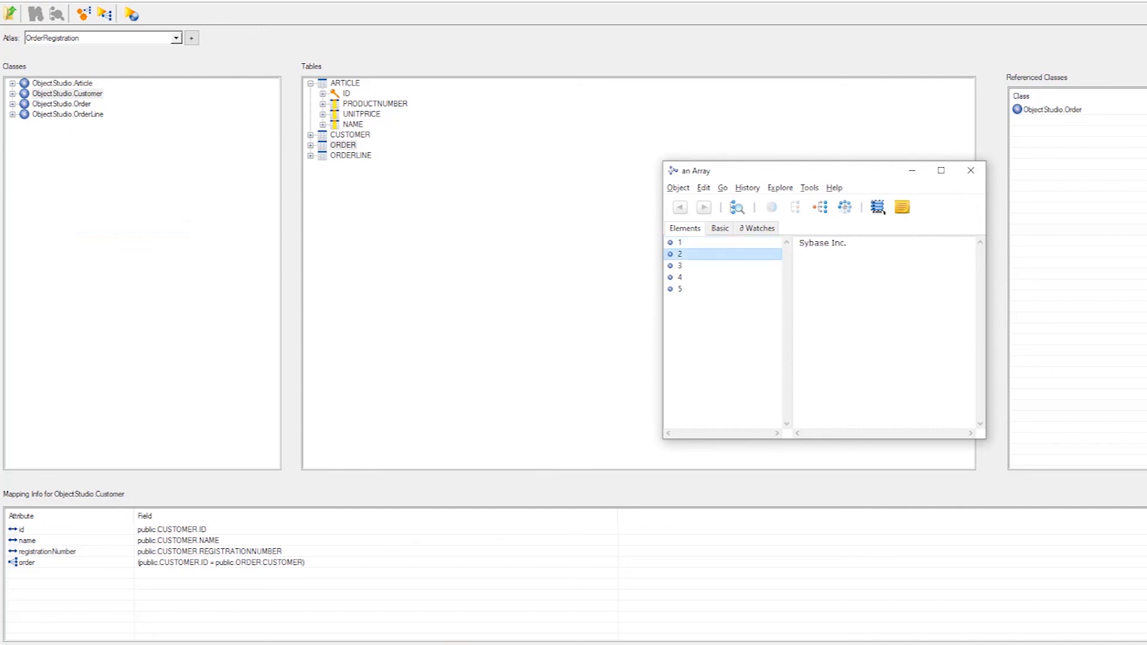
{"action": "left_click", "coordinate": [681, 255]}
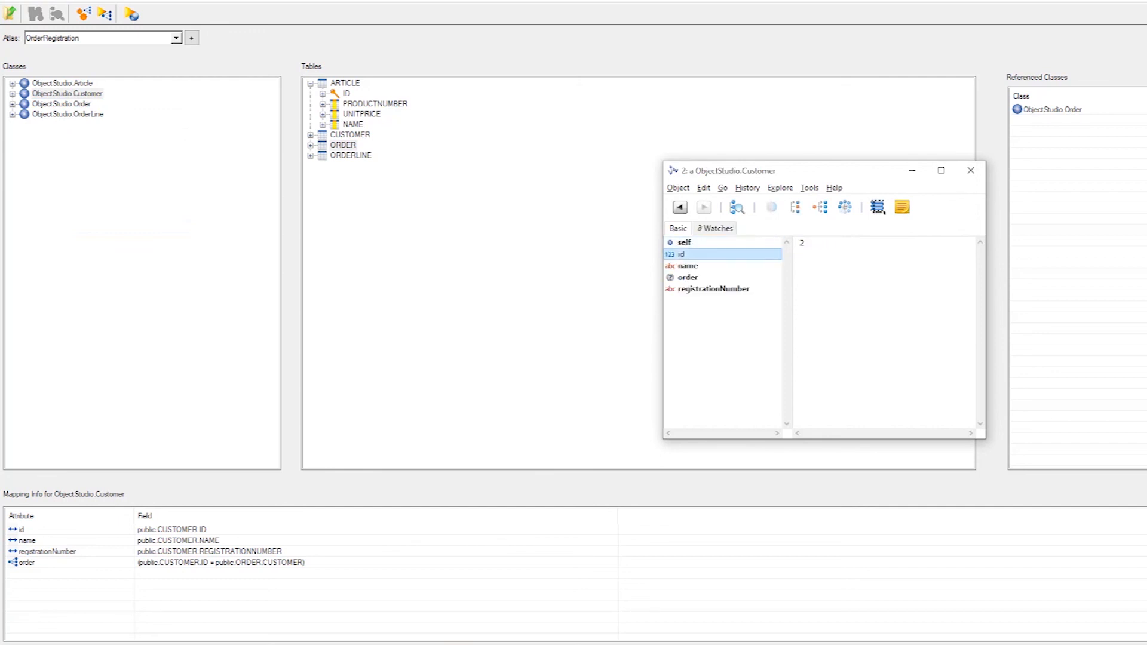
{"action": "left_click", "coordinate": [688, 266]}
{"action": "left_click", "coordinate": [688, 277]}
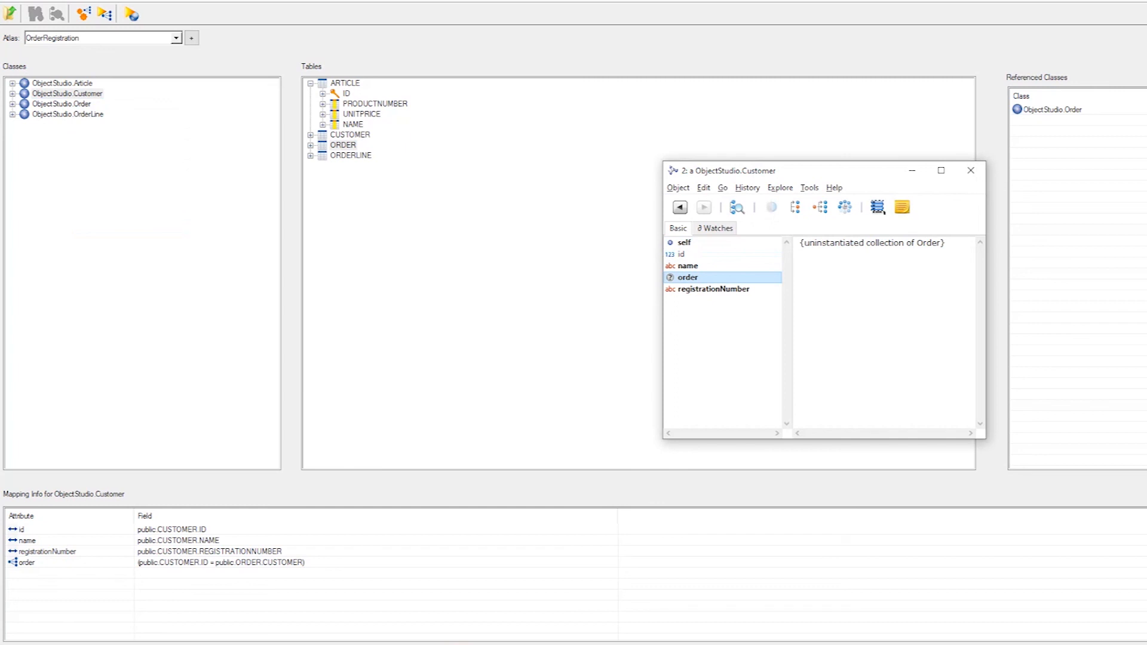
{"action": "left_click", "coordinate": [714, 289]}
{"action": "double_click", "coordinate": [687, 278]}
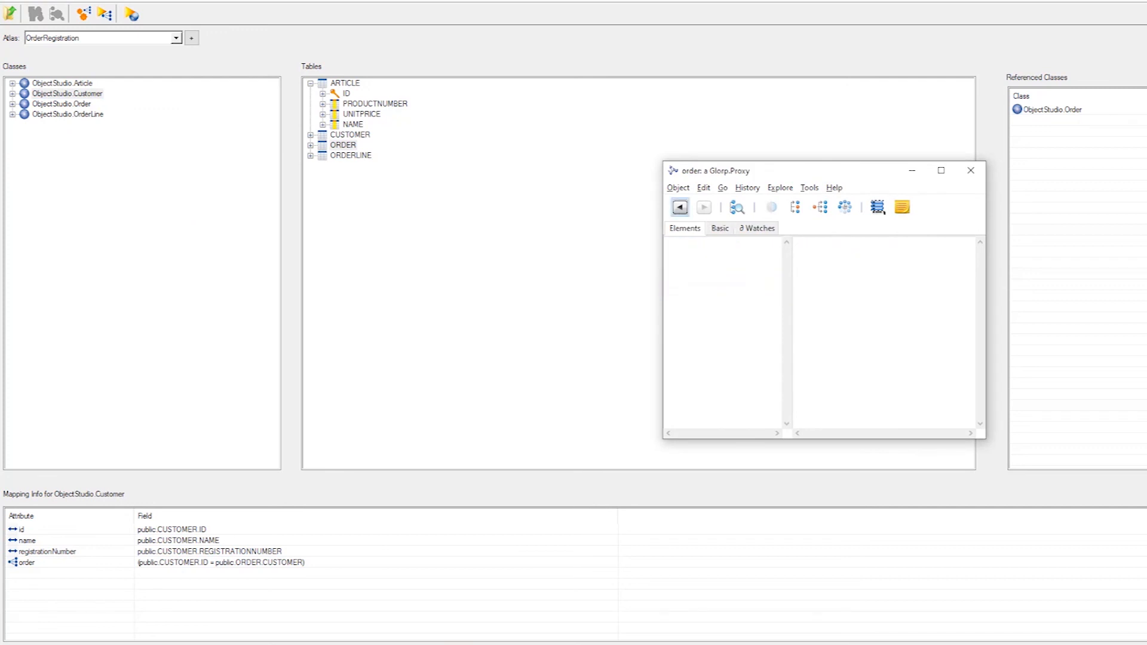
{"action": "left_click", "coordinate": [679, 208]}
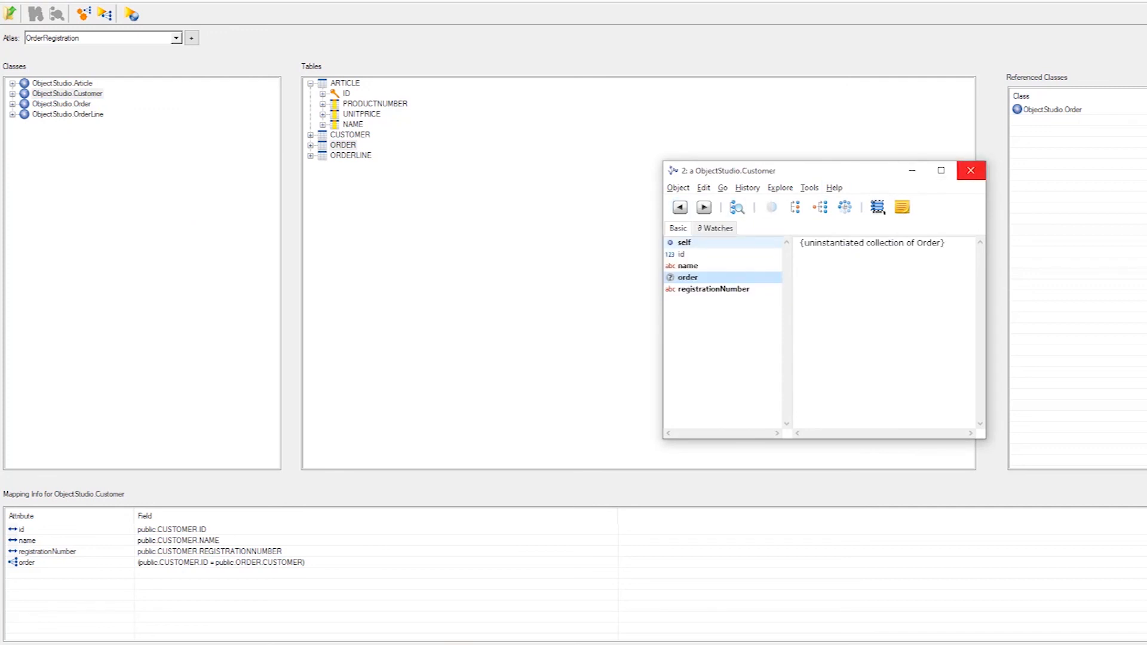
{"action": "left_click", "coordinate": [971, 171]}
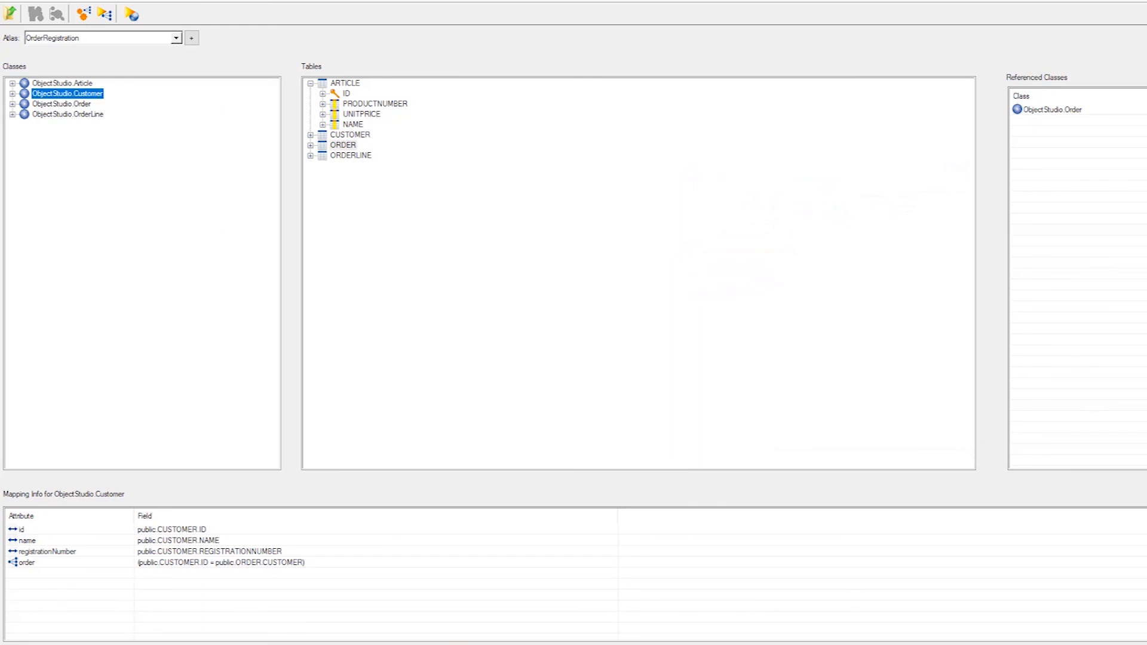
Step: Inspect the Customer instances again and open the first customer's order collection
{"action": "right_click", "coordinate": [97, 94]}
{"action": "left_click", "coordinate": [132, 224]}
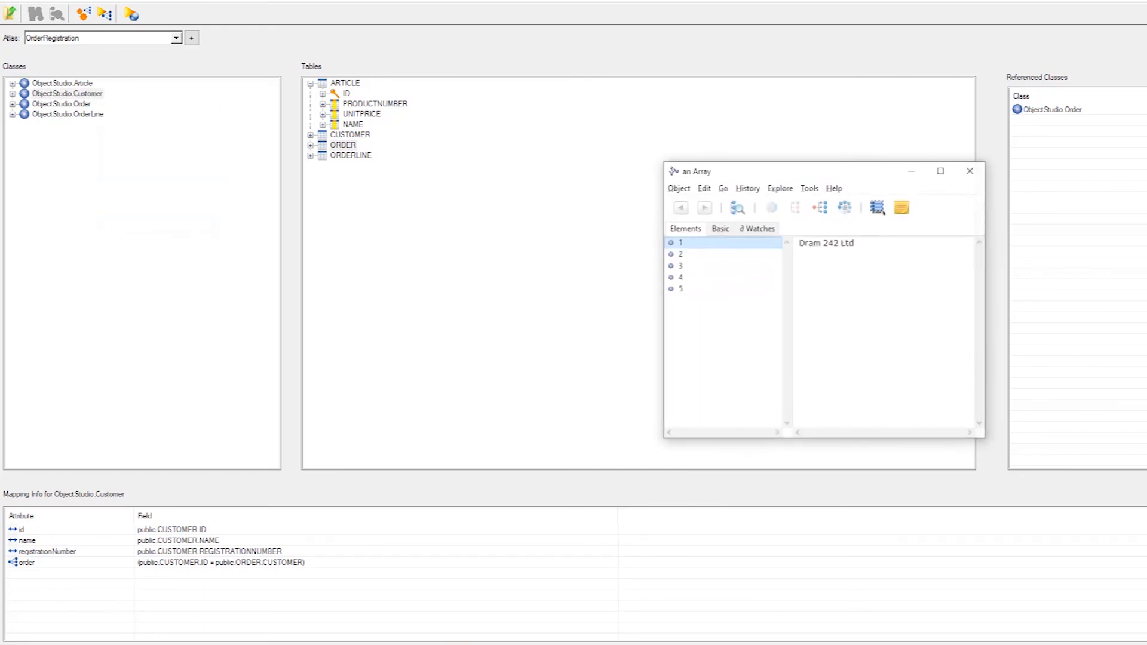
{"action": "double_click", "coordinate": [680, 243]}
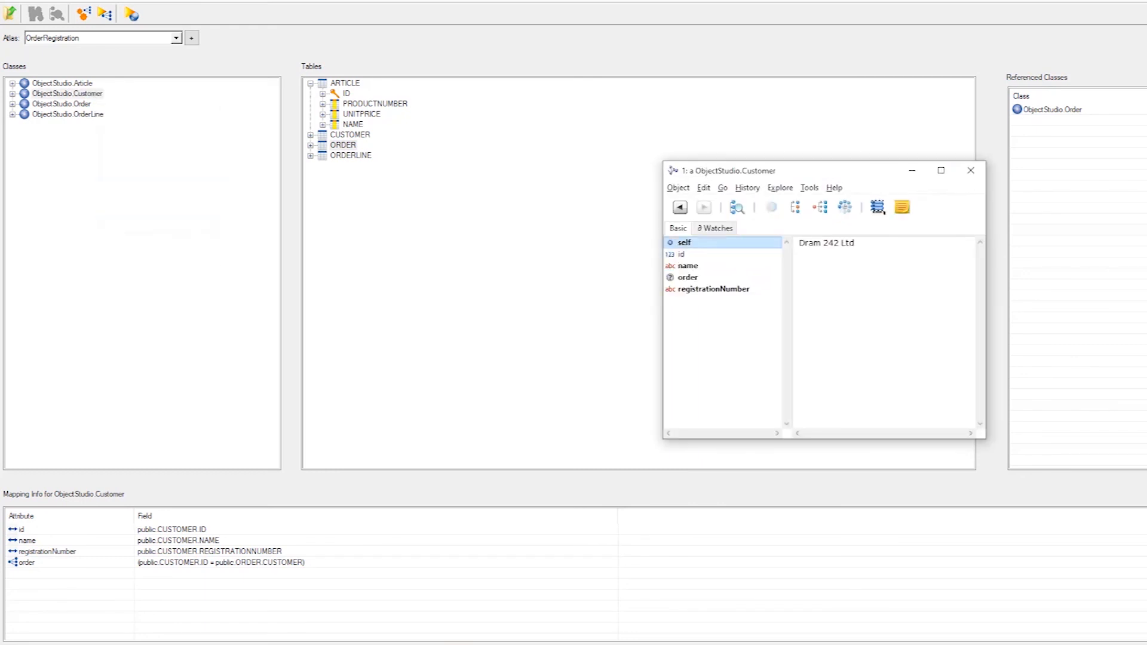
{"action": "double_click", "coordinate": [687, 278]}
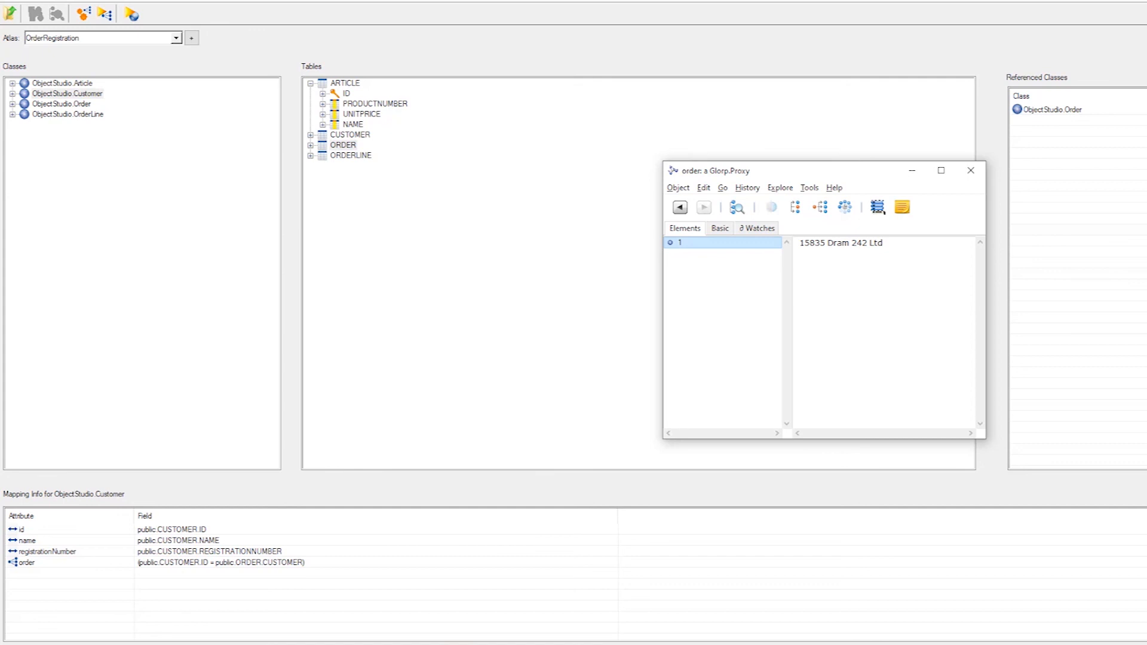
Step: Open the first order in the collection and check its date, id, orderNumber and orderLine
{"action": "double_click", "coordinate": [680, 242]}
{"action": "left_click", "coordinate": [686, 266]}
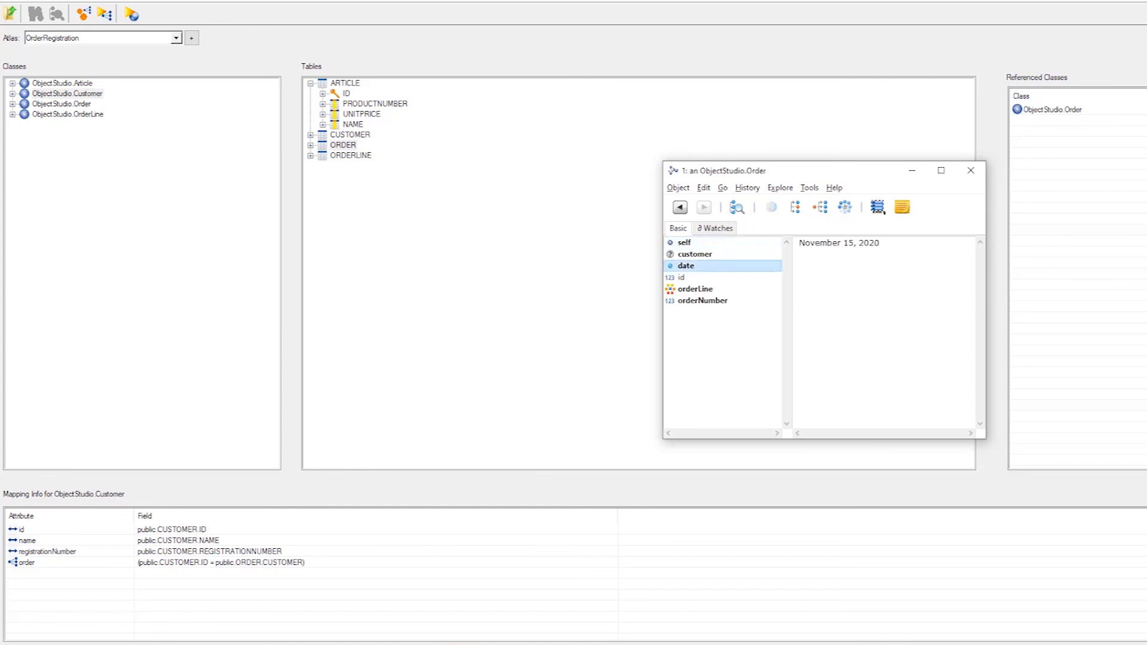
{"action": "left_click", "coordinate": [682, 277]}
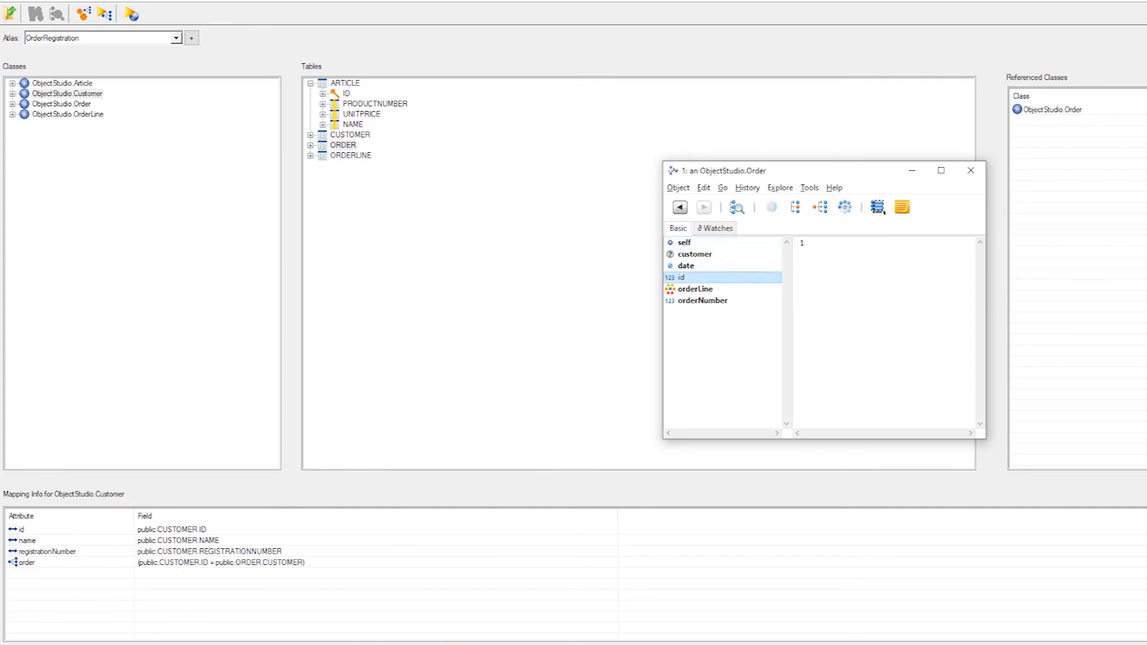
{"action": "left_click", "coordinate": [702, 301]}
{"action": "left_click", "coordinate": [694, 289]}
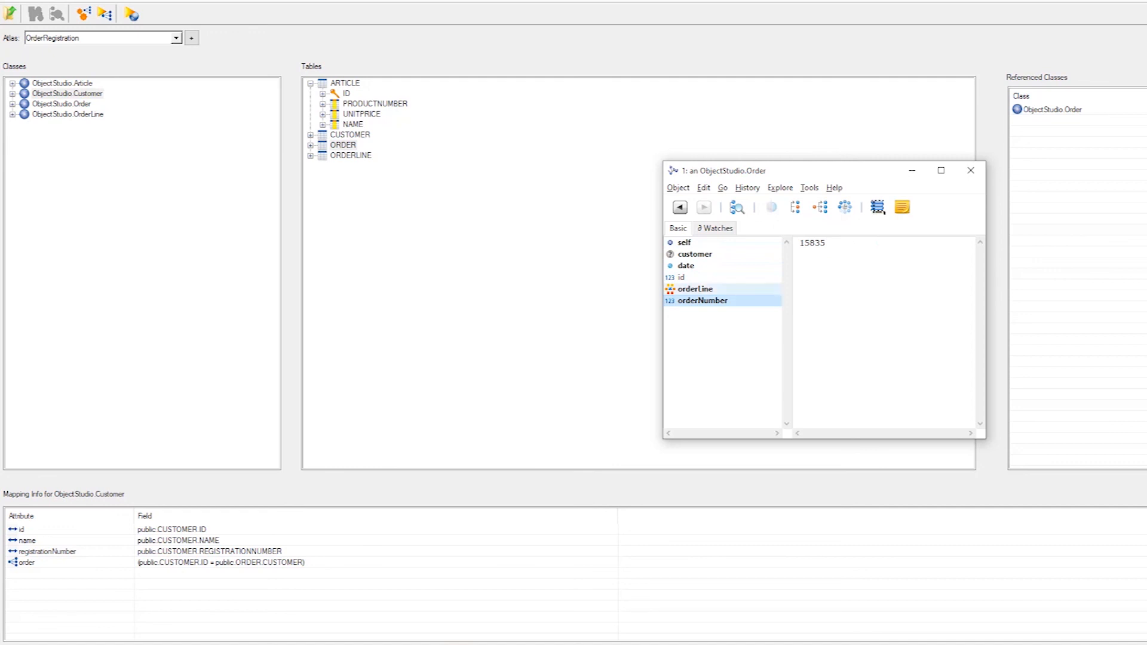
Step: Open the order's orderLine collection to check its elements, return to the order, and close the inspector
{"action": "double_click", "coordinate": [694, 289]}
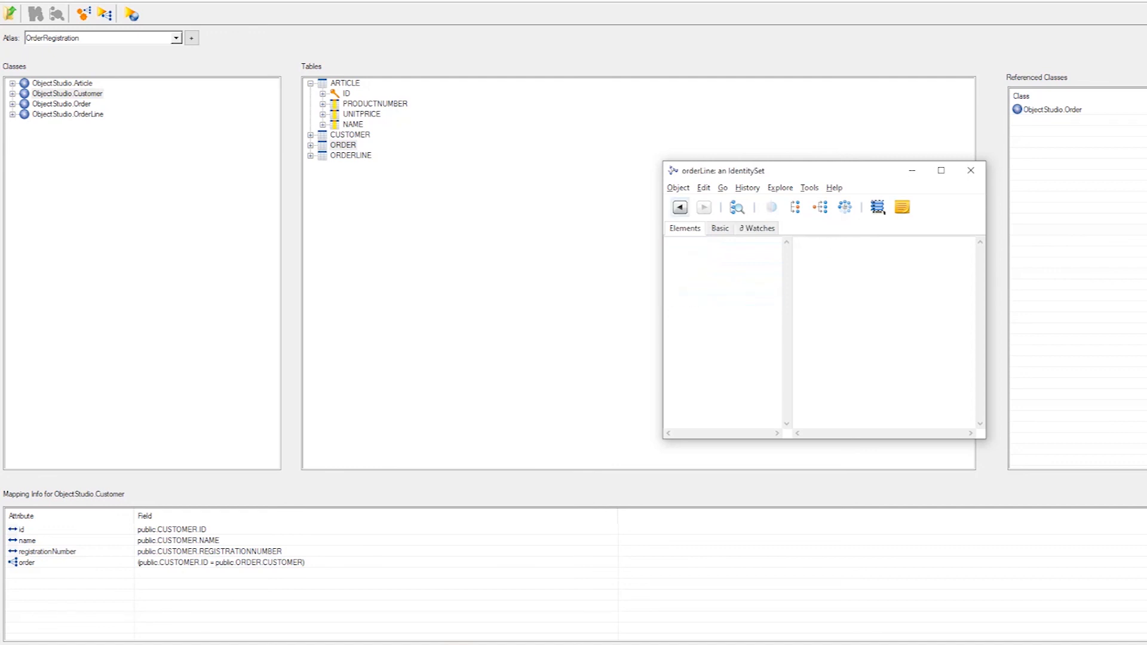
{"action": "left_click", "coordinate": [680, 207]}
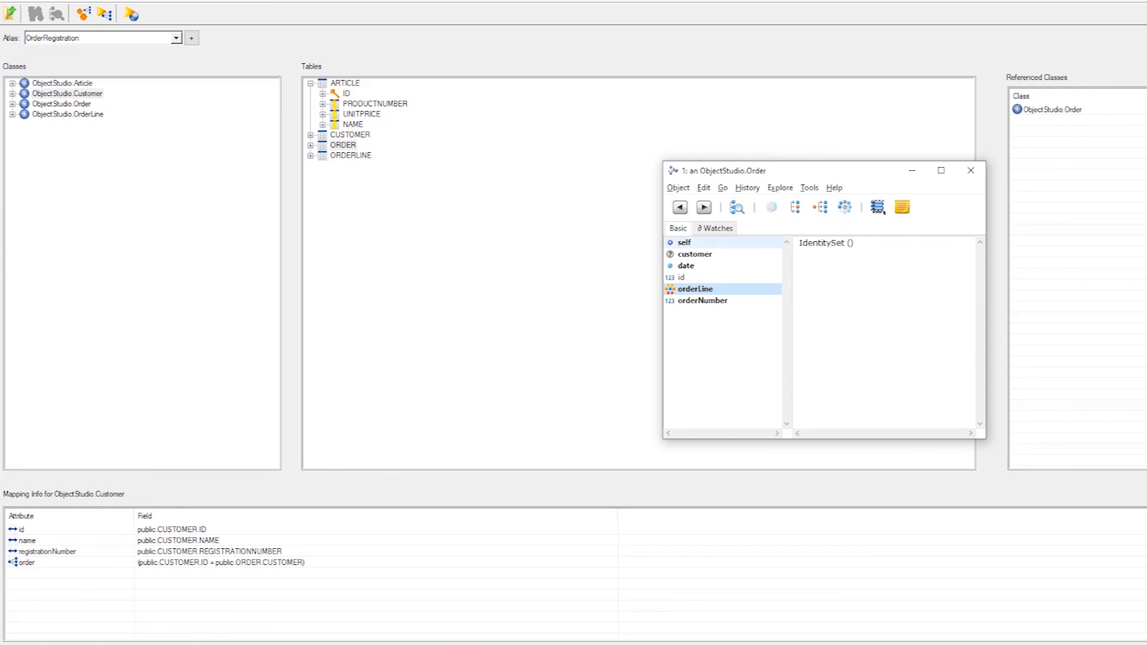
Step: Inspect the stored instances of the OrderLine class and check the second and third elements
{"action": "right_click", "coordinate": [43, 115]}
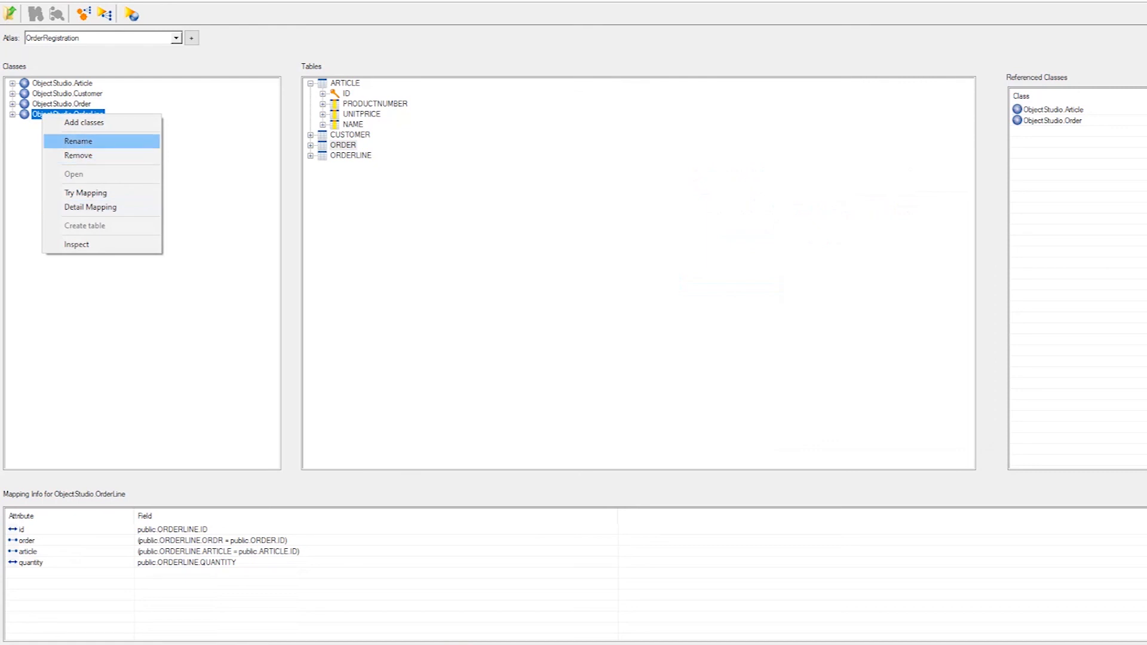
{"action": "left_click", "coordinate": [77, 244]}
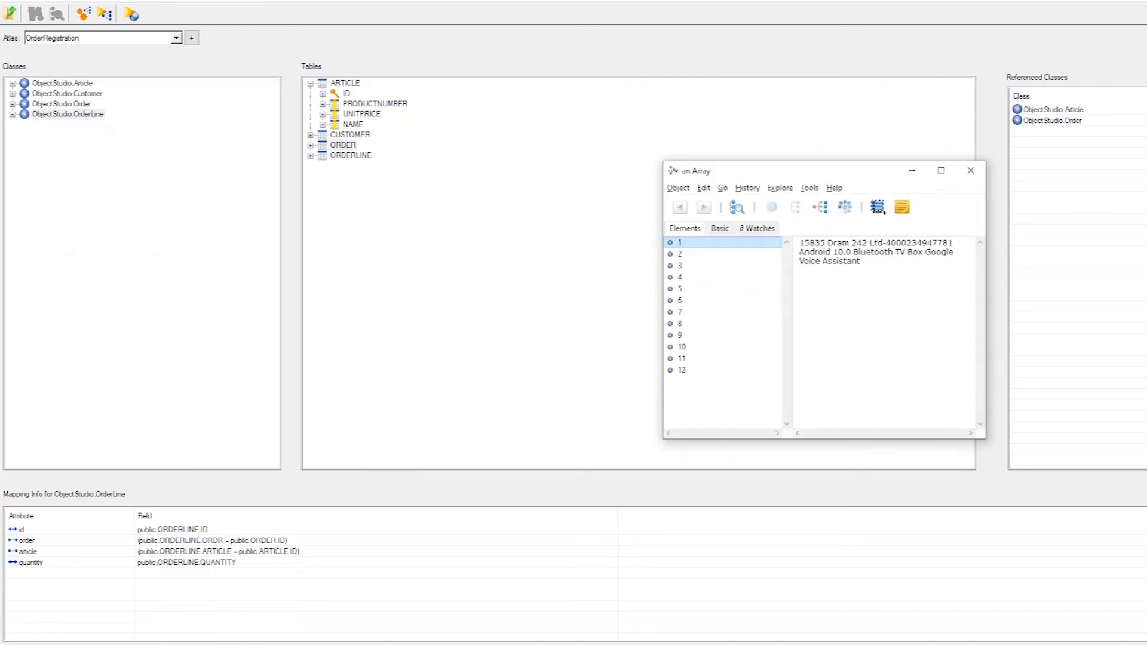
{"action": "left_click", "coordinate": [680, 254]}
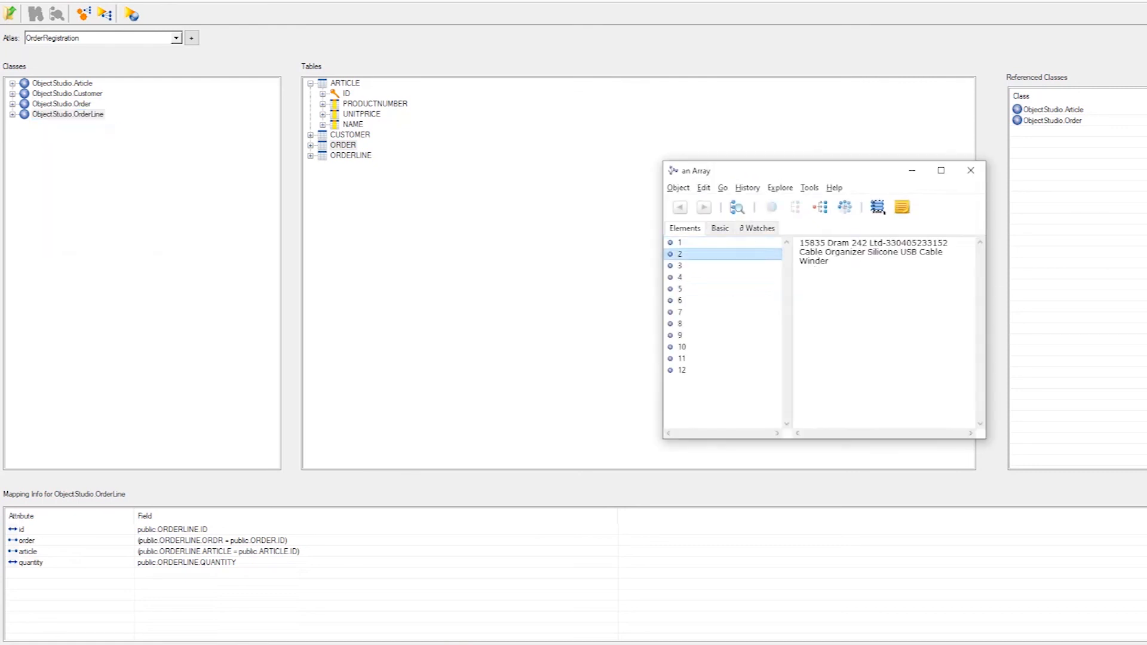
{"action": "left_click", "coordinate": [680, 266]}
Step: Open the first OrderLine instance, check its order and self values, and close the inspector
{"action": "double_click", "coordinate": [680, 242]}
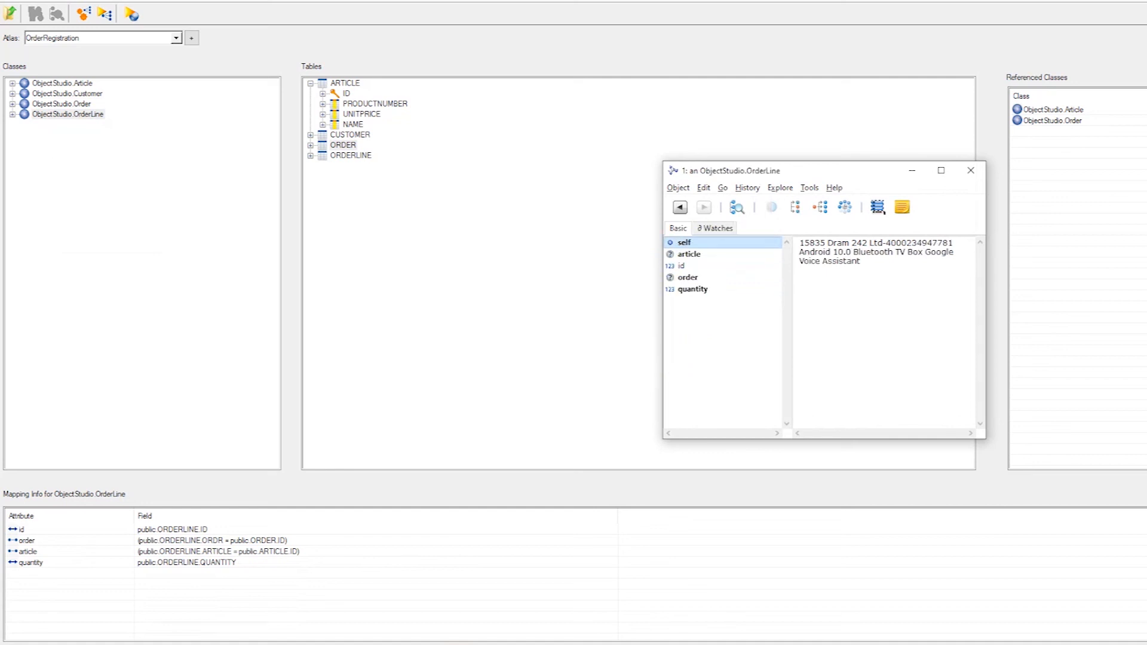
{"action": "left_click", "coordinate": [687, 277]}
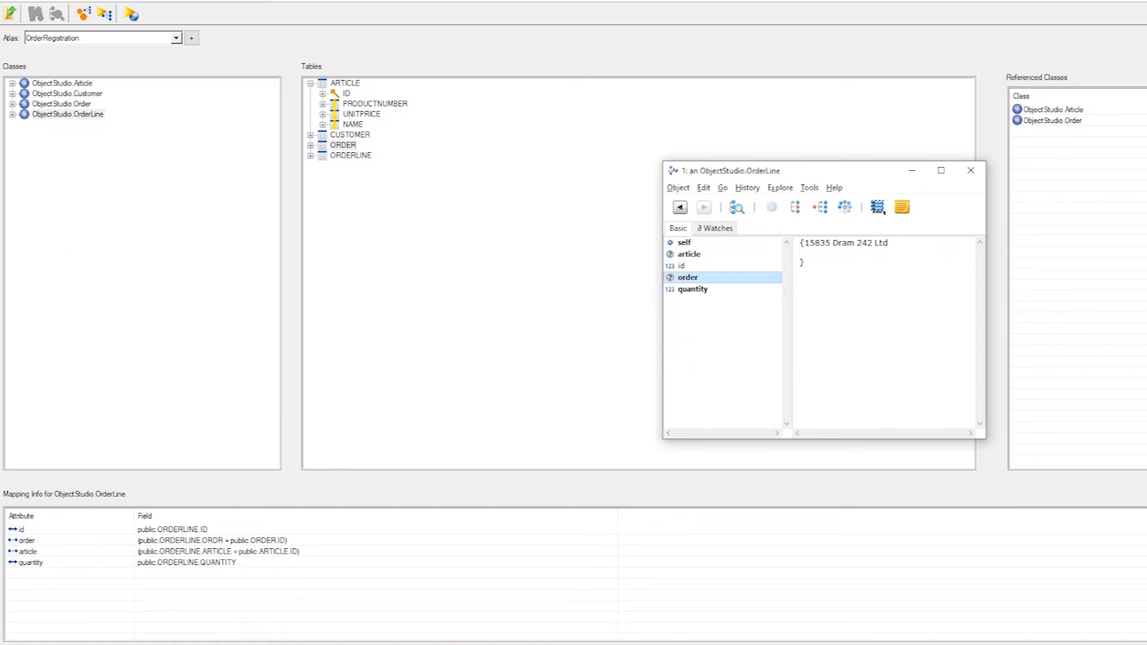
{"action": "left_click", "coordinate": [684, 242]}
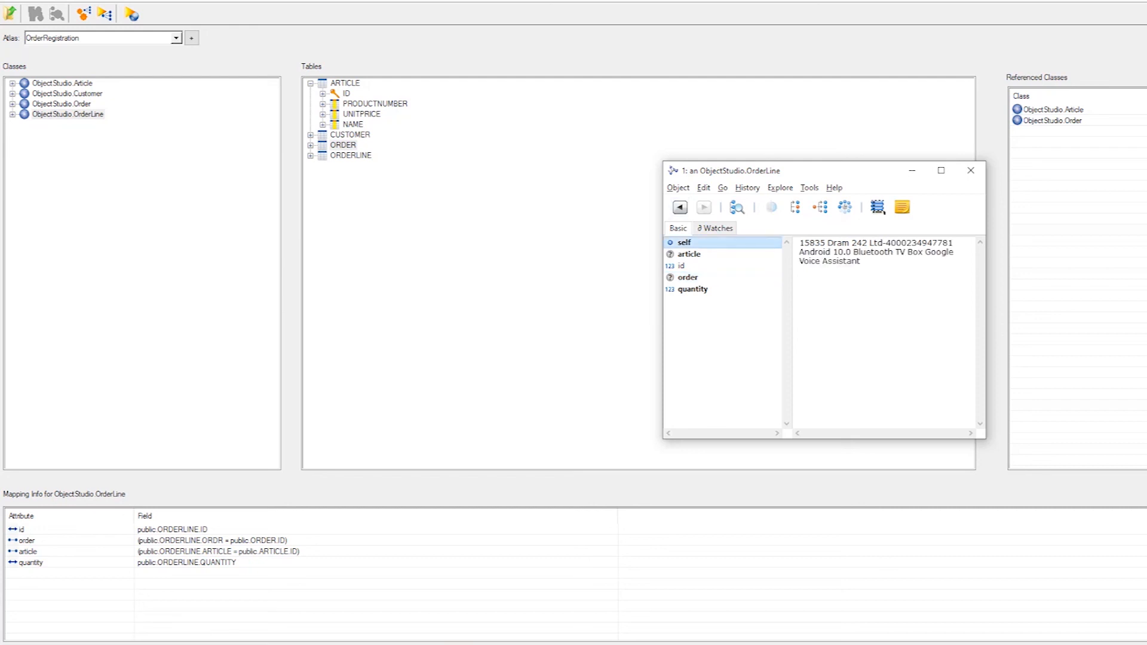
{"action": "left_click", "coordinate": [971, 170]}
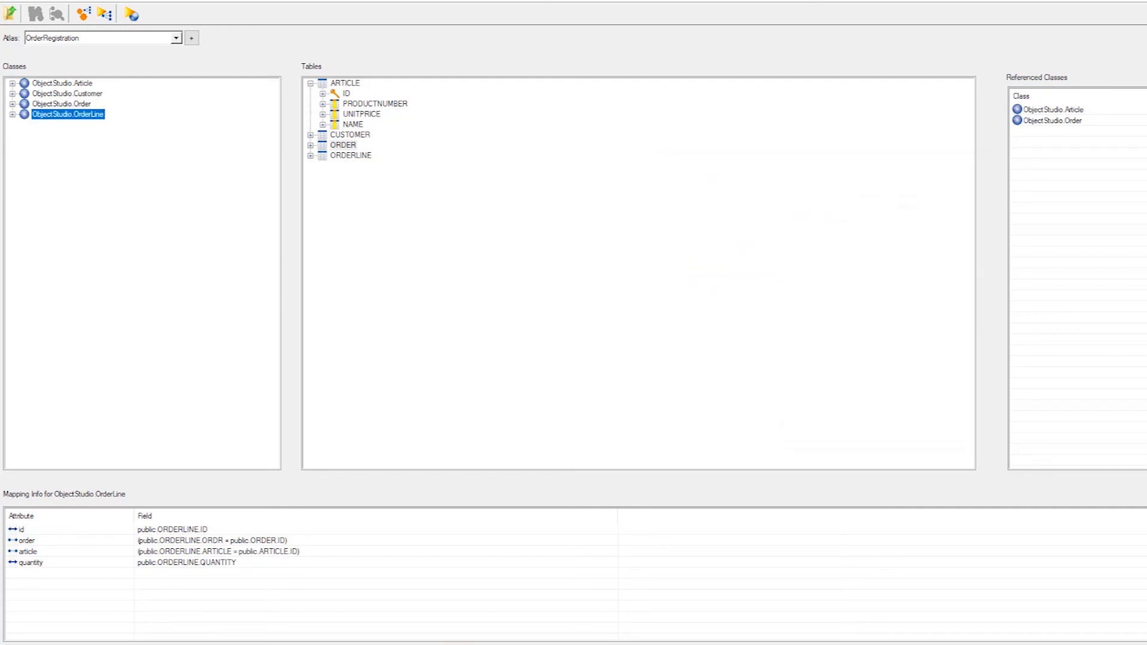